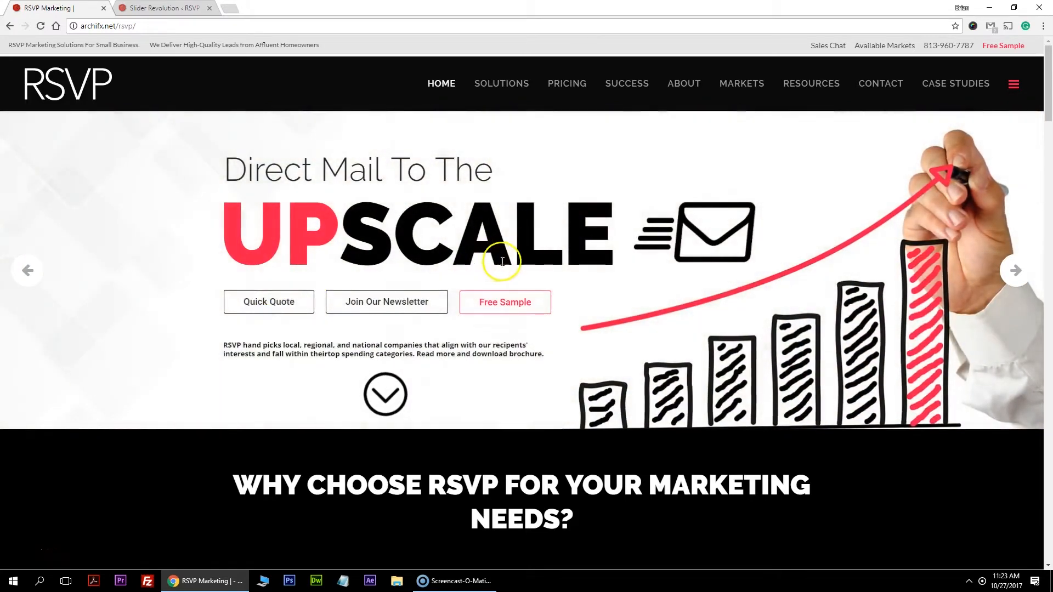
Step: On the WordPress admin dashboard, collapse all four widgets and dismiss the Visual Composer notice
{"action": "key", "text": "ctrl+Tab"}
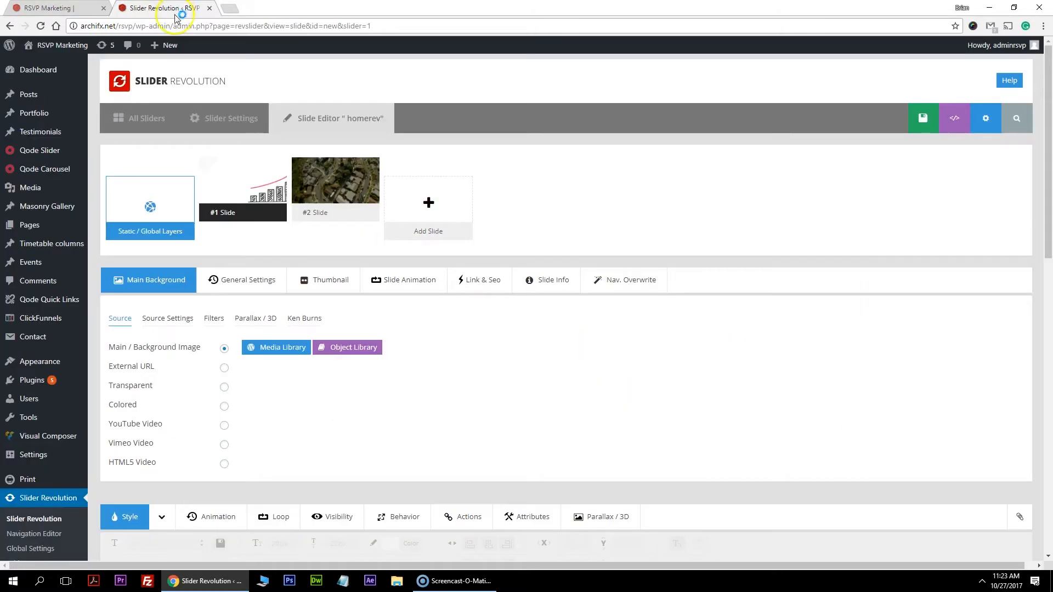
{"action": "left_click", "coordinate": [38, 70]}
{"action": "mouse_move", "coordinate": [276, 165]}
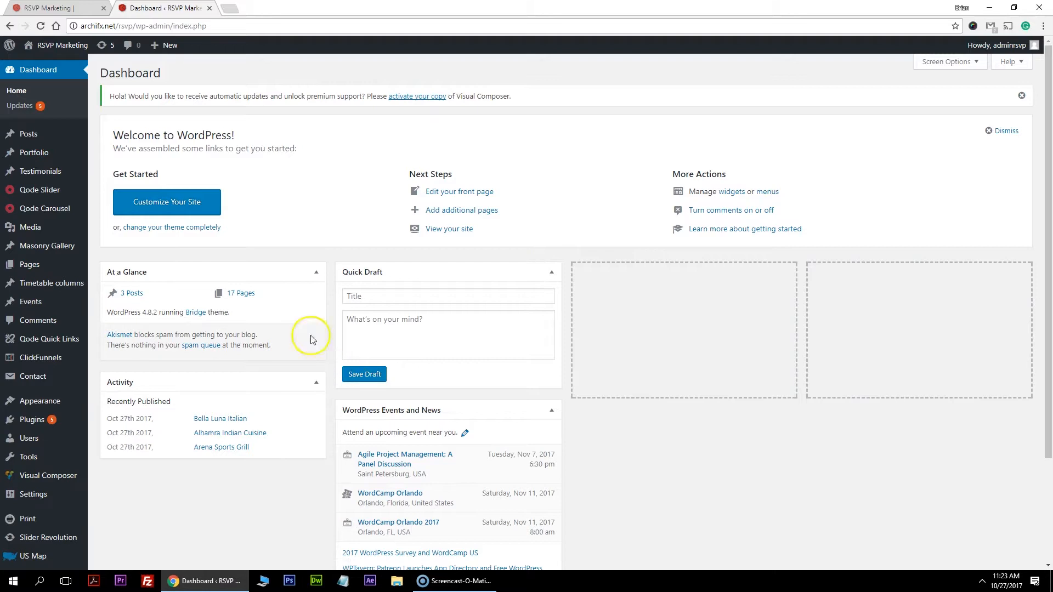
{"action": "left_click", "coordinate": [551, 411]}
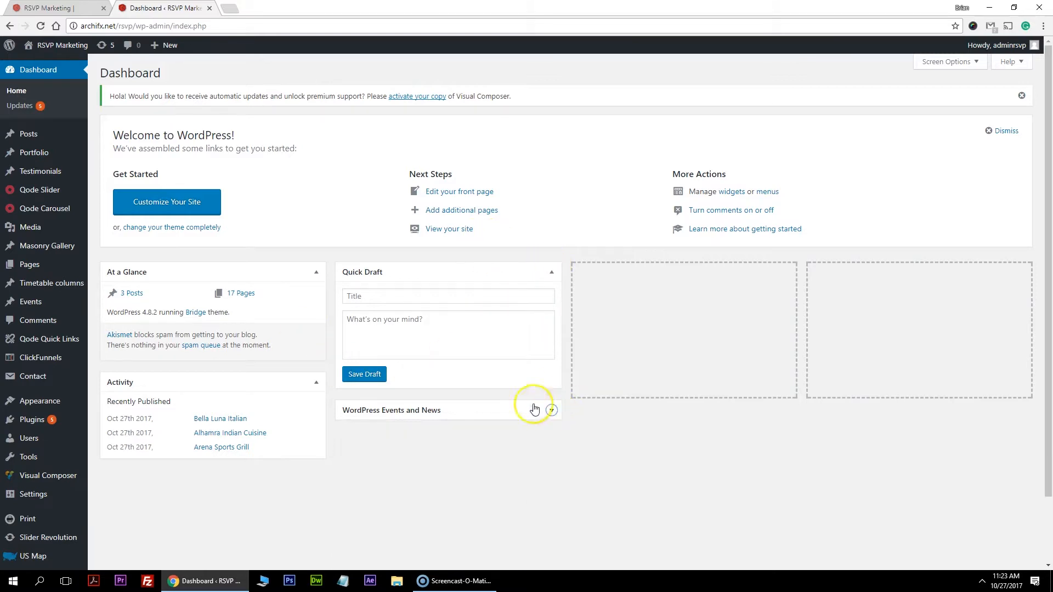
{"action": "left_click", "coordinate": [316, 273]}
{"action": "left_click", "coordinate": [317, 305]}
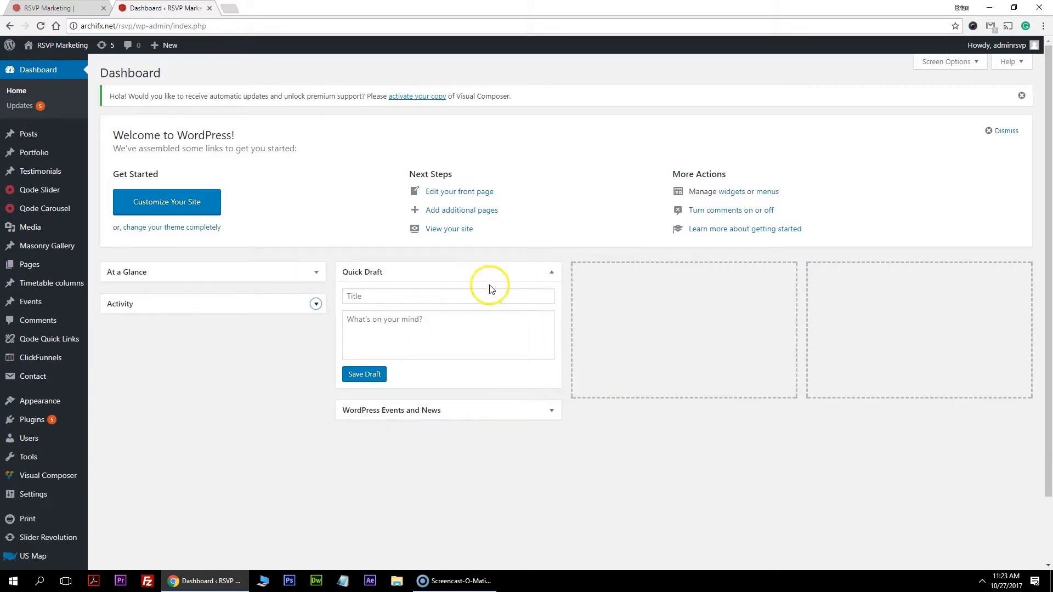
{"action": "left_click", "coordinate": [550, 274]}
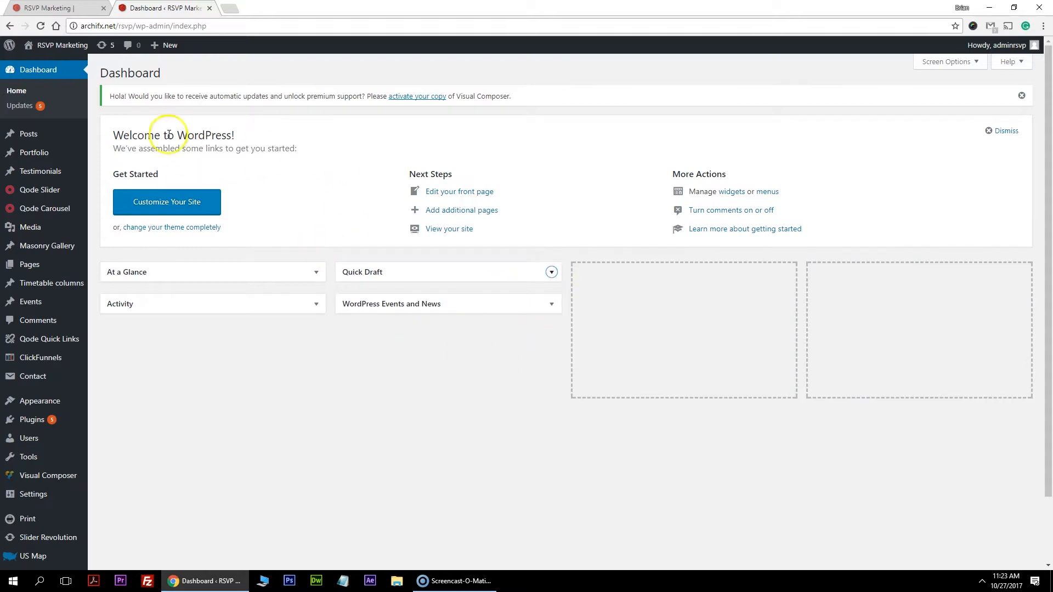
{"action": "left_click", "coordinate": [1021, 97]}
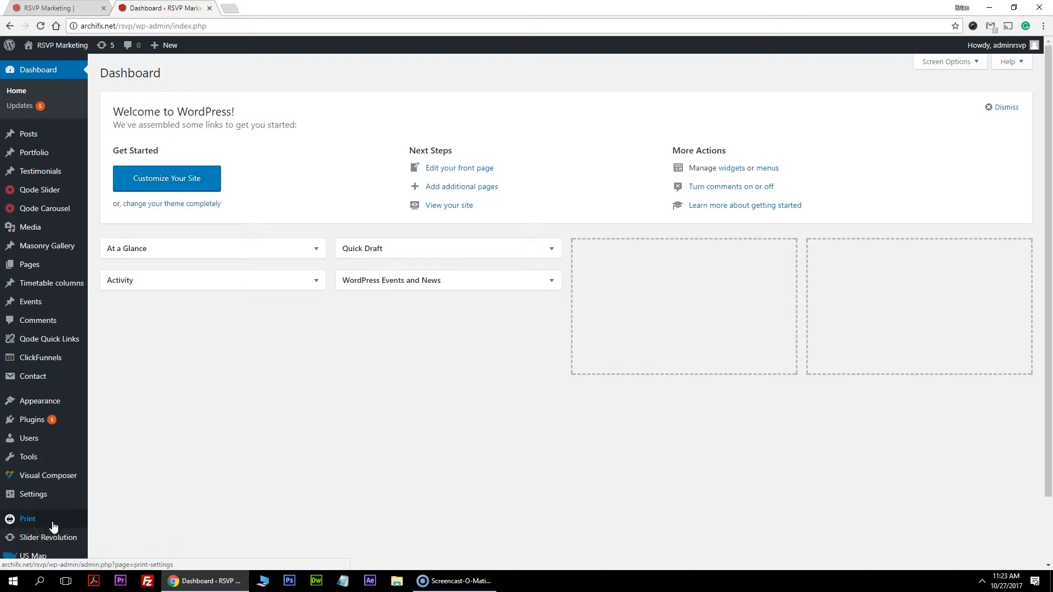
Step: Open slide #1 of the homerev slider in the Slider Revolution slide editor and compare its layers with the live homepage
{"action": "mouse_move", "coordinate": [55, 538]}
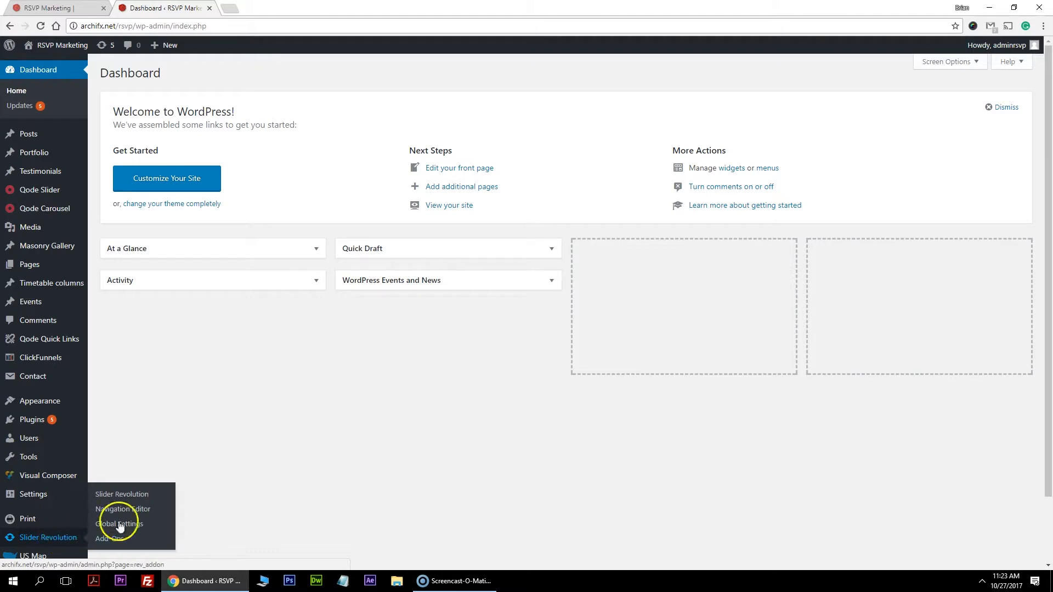
{"action": "left_click", "coordinate": [131, 495]}
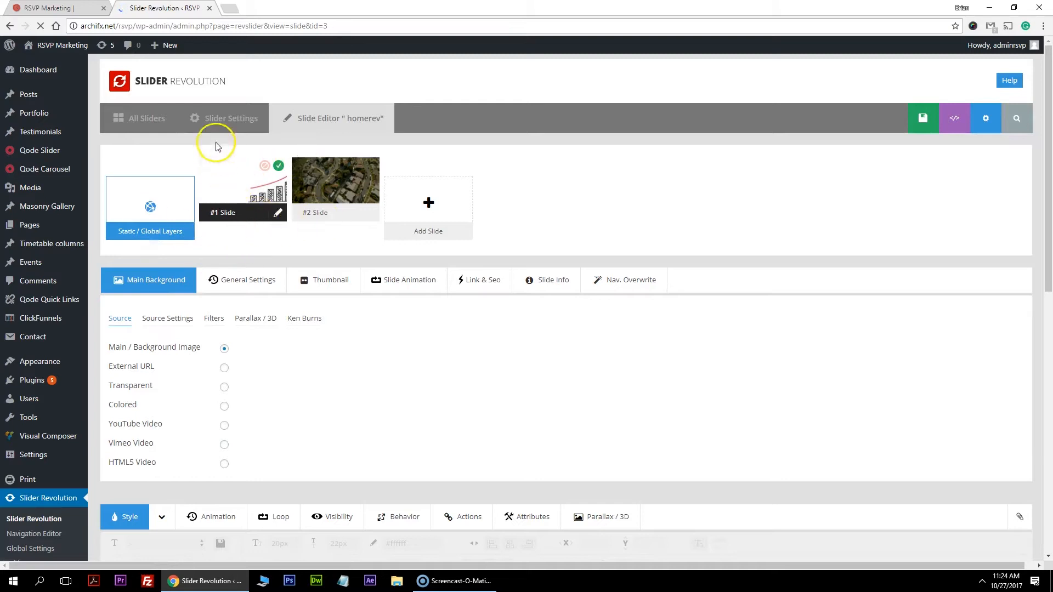
{"action": "mouse_move", "coordinate": [337, 198]}
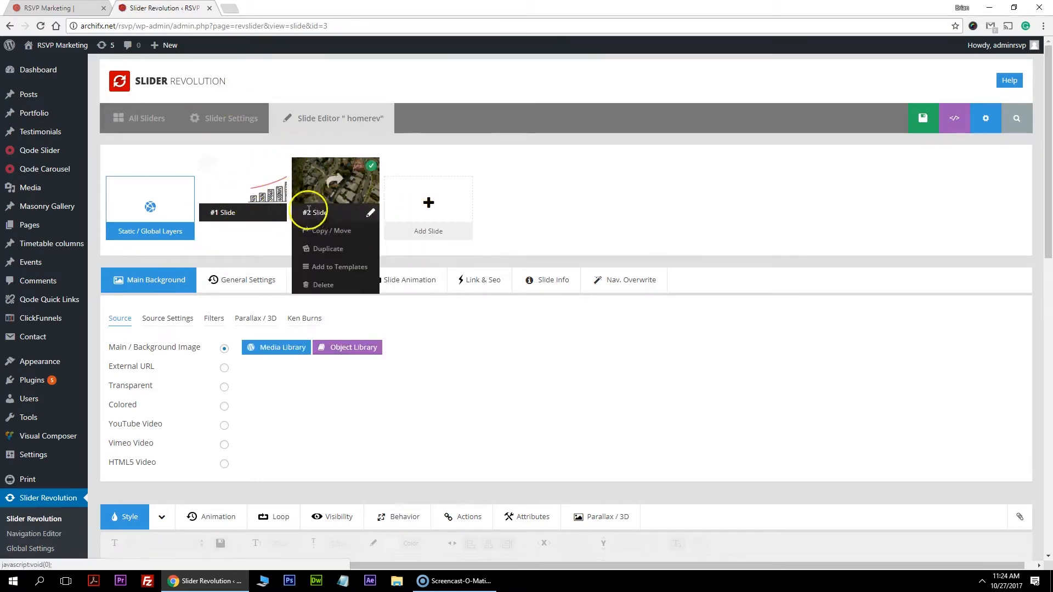
{"action": "mouse_move", "coordinate": [222, 204]}
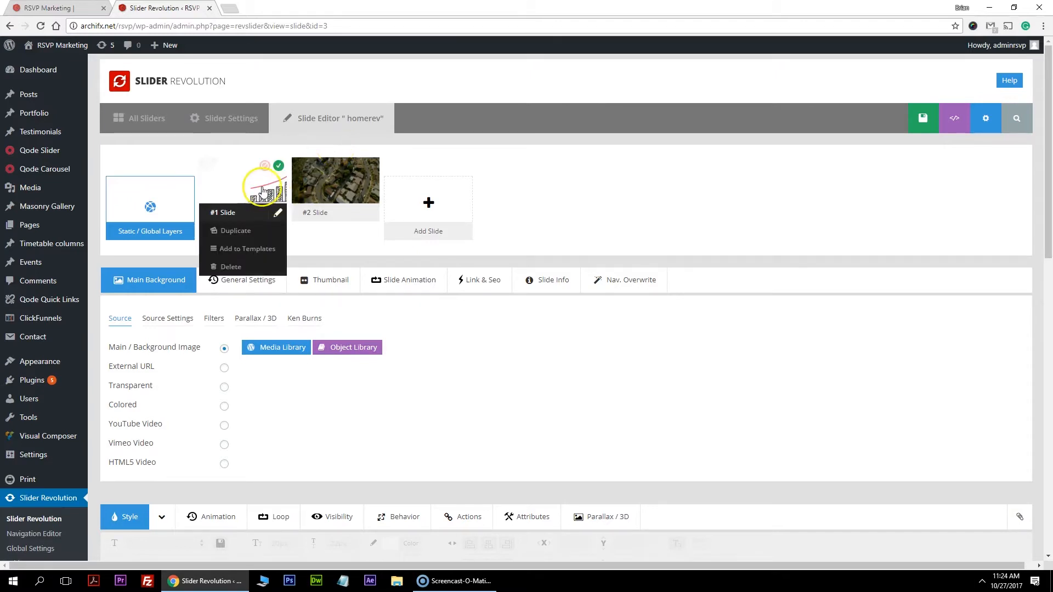
{"action": "scroll", "coordinate": [263, 203], "scroll_direction": "down", "scroll_amount": 2}
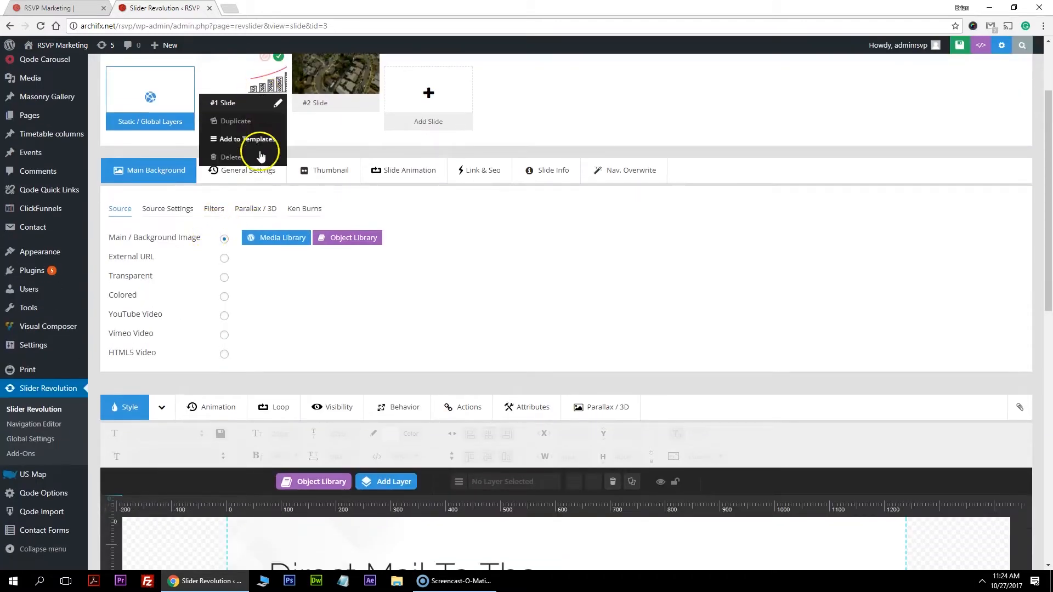
{"action": "scroll", "coordinate": [436, 235], "scroll_direction": "down", "scroll_amount": 6}
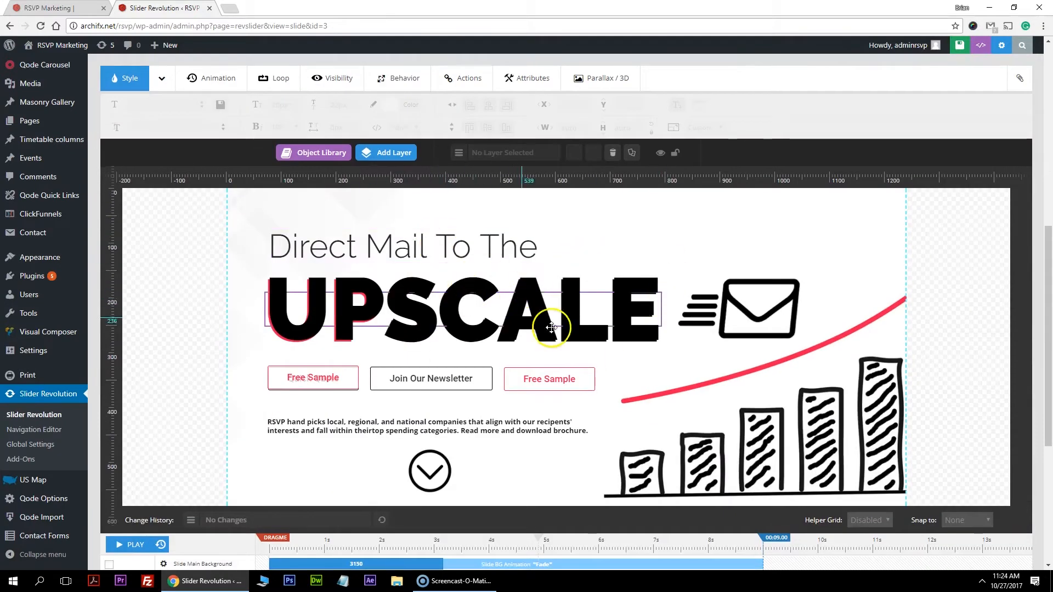
{"action": "left_click", "coordinate": [55, 9]}
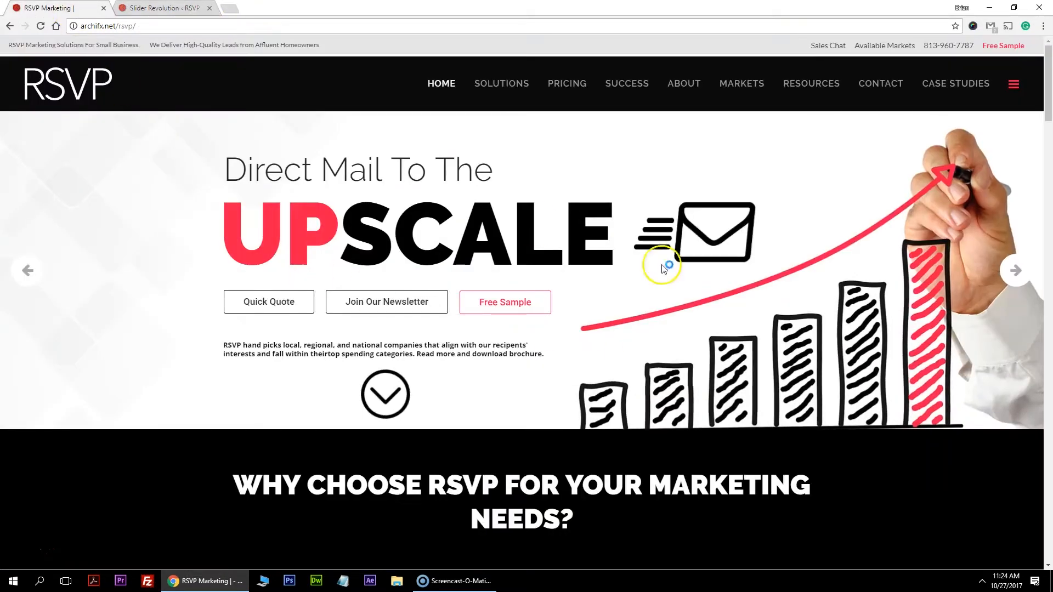
{"action": "key", "text": "ctrl+Tab"}
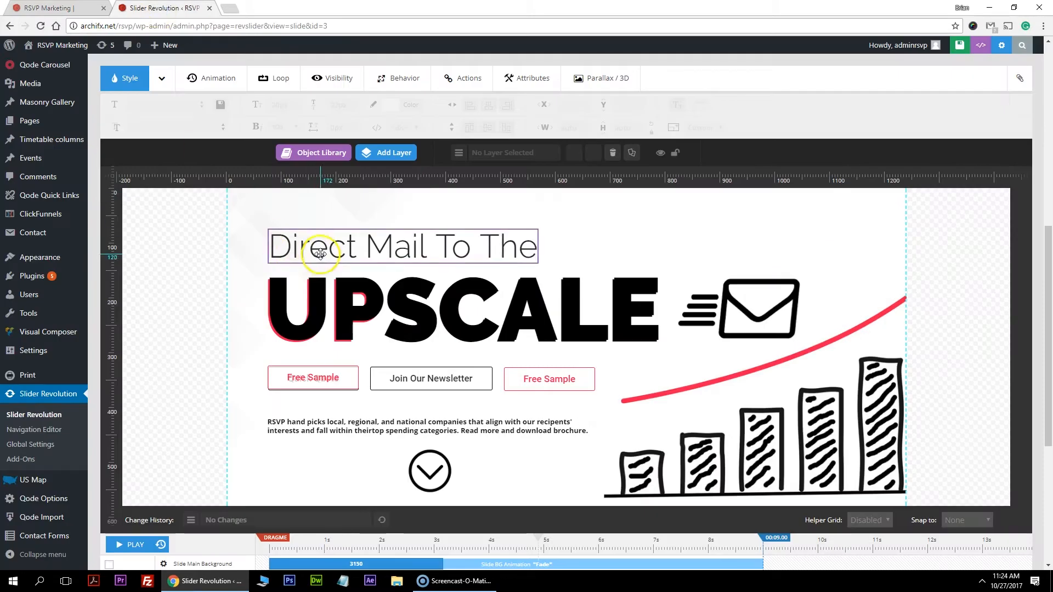
Step: Reposition the black UPSCALE text layer at X -190 px, Y 193 px, and the overlapping Free Sample button at X 75 px, Y 327 px
{"action": "left_click_drag", "start_coordinate": [381, 299], "coordinate": [367, 348]}
{"action": "left_click_drag", "start_coordinate": [366, 289], "coordinate": [376, 296]}
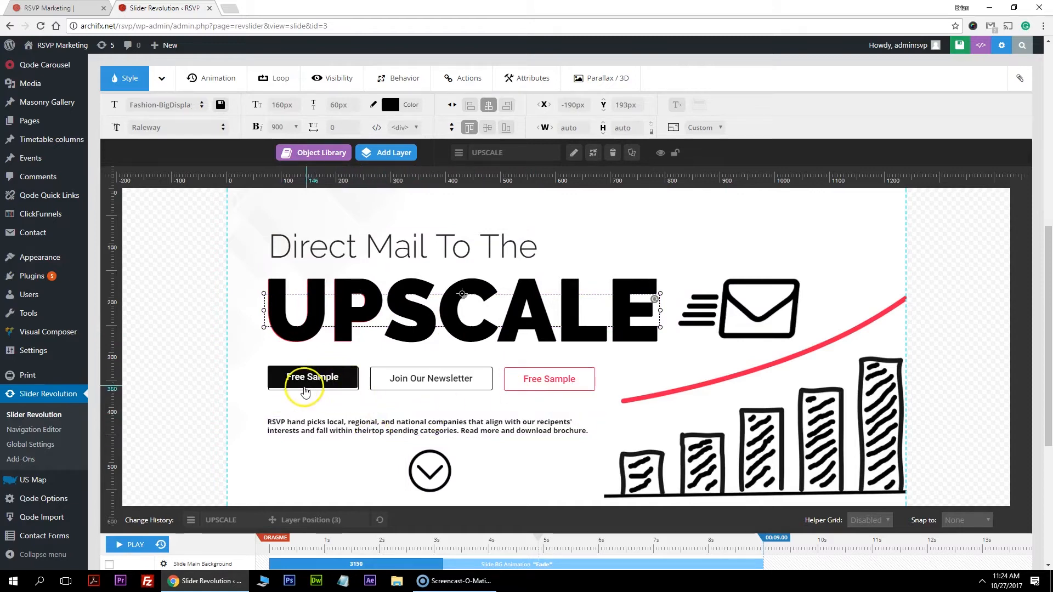
{"action": "mouse_move", "coordinate": [329, 384]}
{"action": "left_mouse_down"}
{"action": "mouse_move", "coordinate": [296, 401]}
{"action": "mouse_move", "coordinate": [299, 420]}
{"action": "mouse_move", "coordinate": [321, 384]}
{"action": "left_mouse_up"}
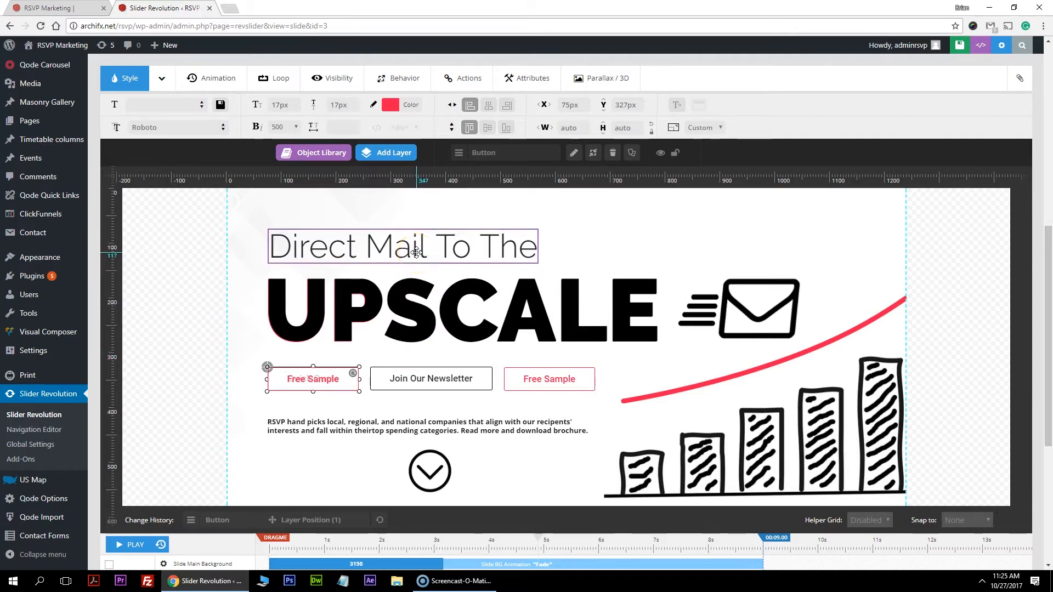
Step: Inspect the device visibility of the overlapping Free Sample and Quick Quote buttons, moving Free Sample aside and back over Quick Quote
{"action": "left_click", "coordinate": [340, 80]}
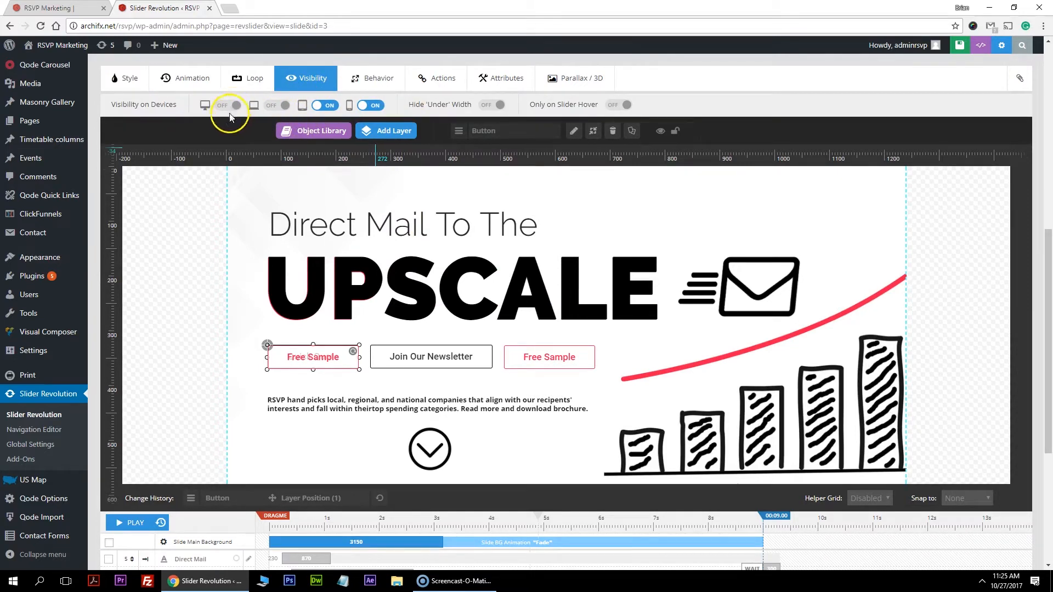
{"action": "left_click_drag", "start_coordinate": [335, 359], "coordinate": [312, 346]}
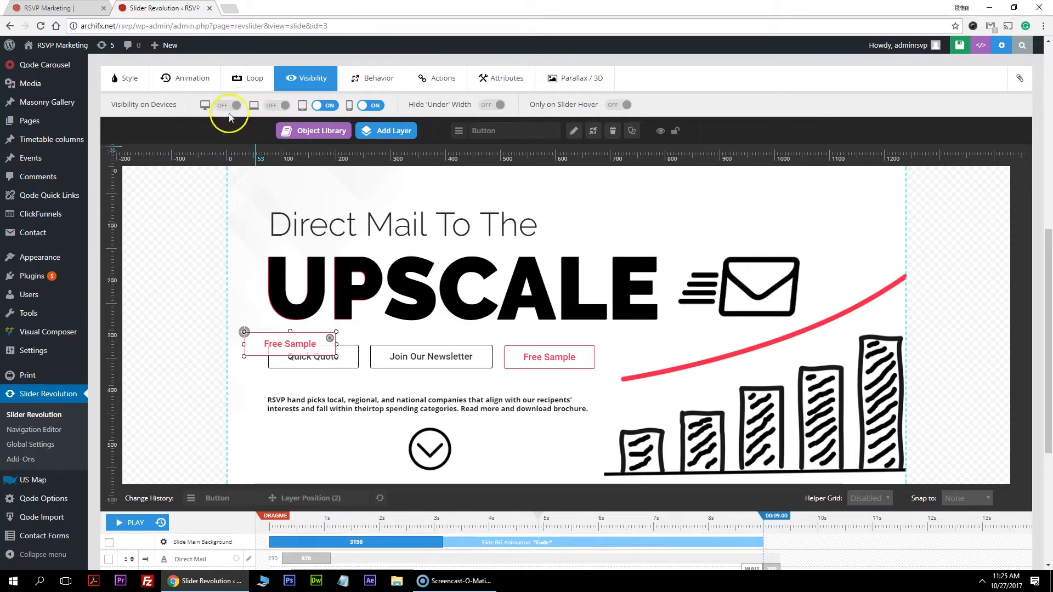
{"action": "left_click_drag", "start_coordinate": [300, 347], "coordinate": [313, 398]}
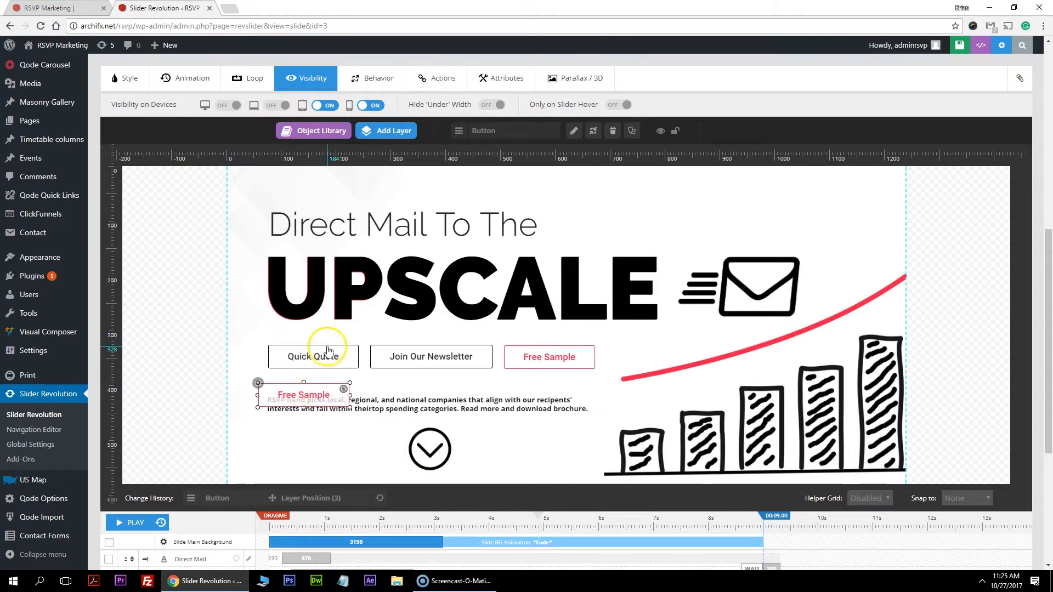
{"action": "left_click", "coordinate": [328, 350]}
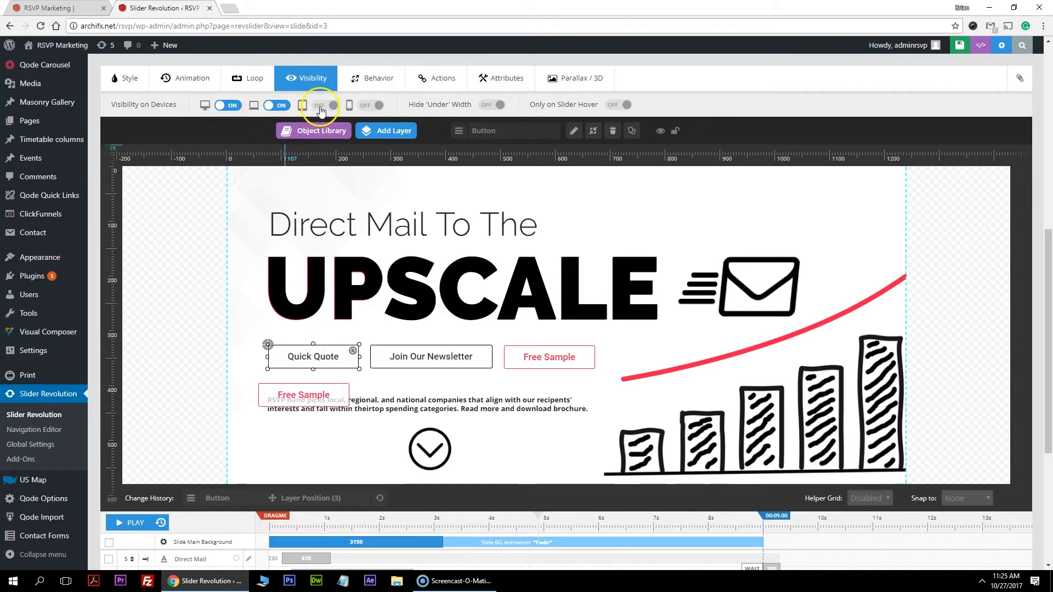
{"action": "left_click_drag", "start_coordinate": [303, 396], "coordinate": [304, 360]}
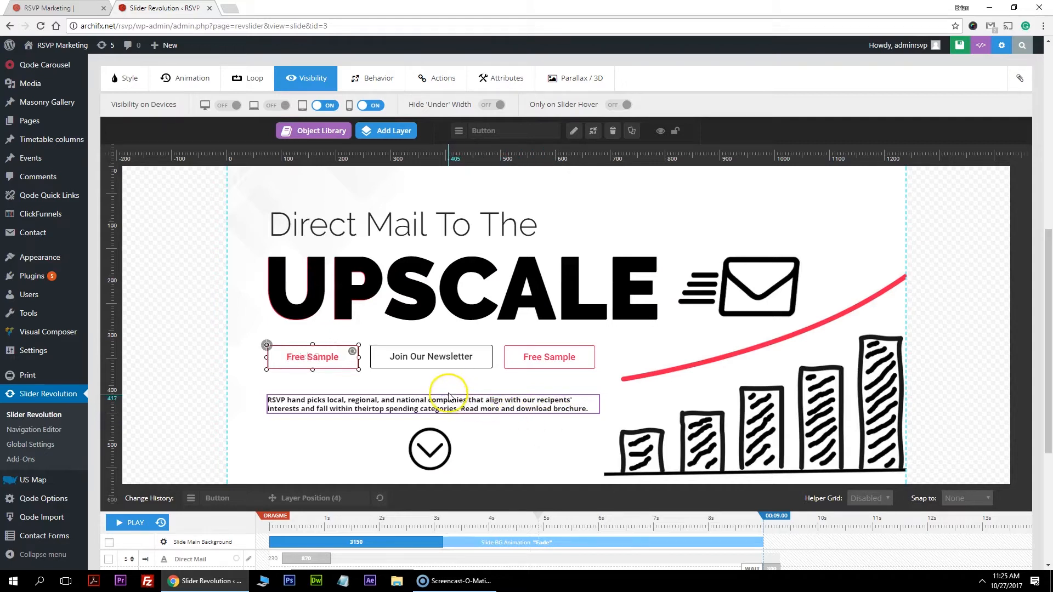
Step: Add a blank slide to the homerev slider after slide #2
{"action": "scroll", "coordinate": [268, 361], "scroll_direction": "up", "scroll_amount": 6}
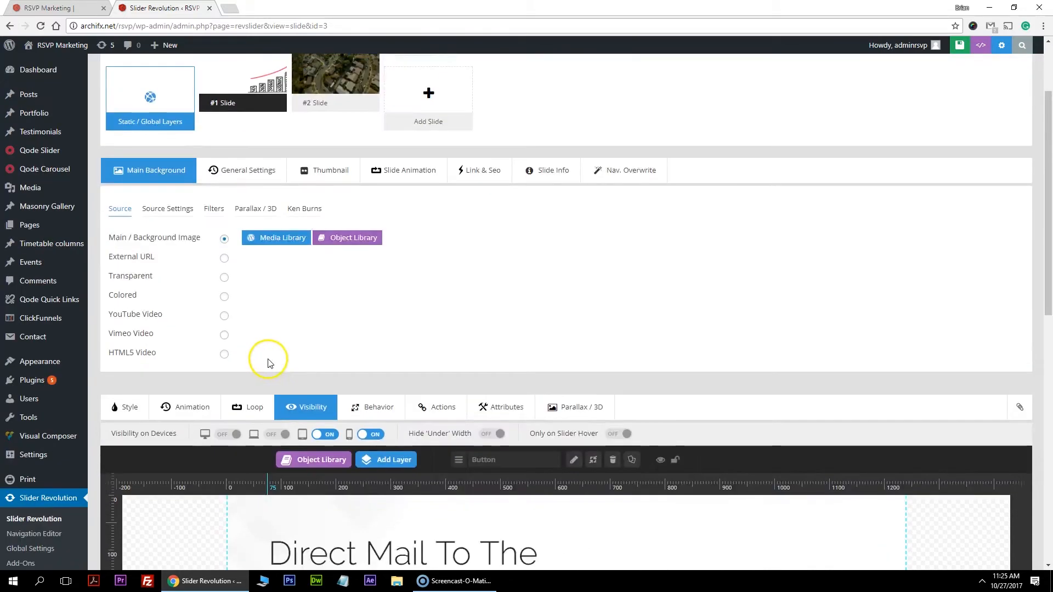
{"action": "scroll", "coordinate": [286, 361], "scroll_direction": "up", "scroll_amount": 2}
{"action": "mouse_move", "coordinate": [252, 192]}
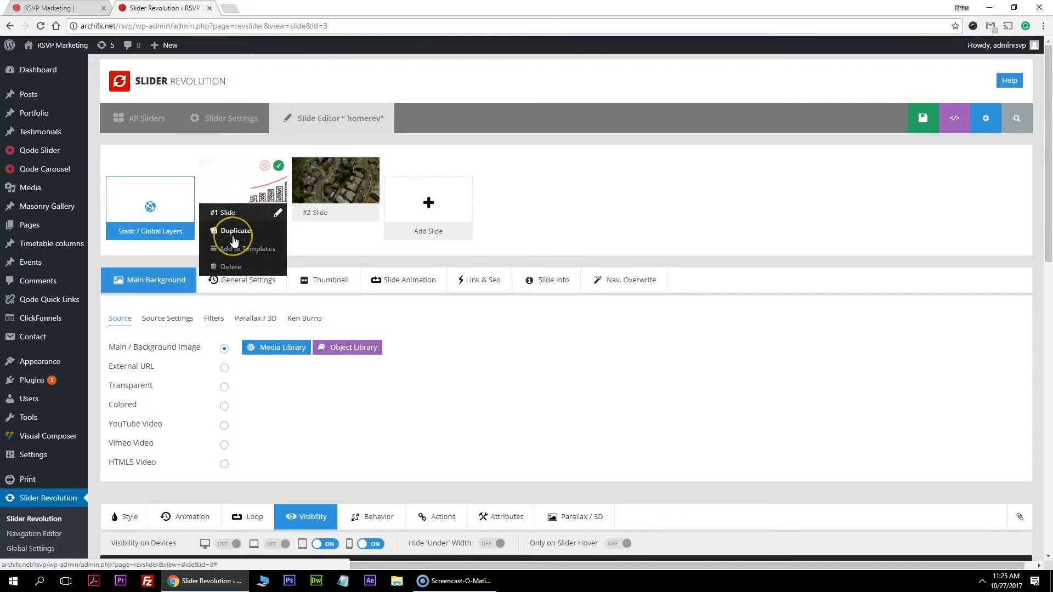
{"action": "scroll", "coordinate": [348, 301], "scroll_direction": "down", "scroll_amount": 5}
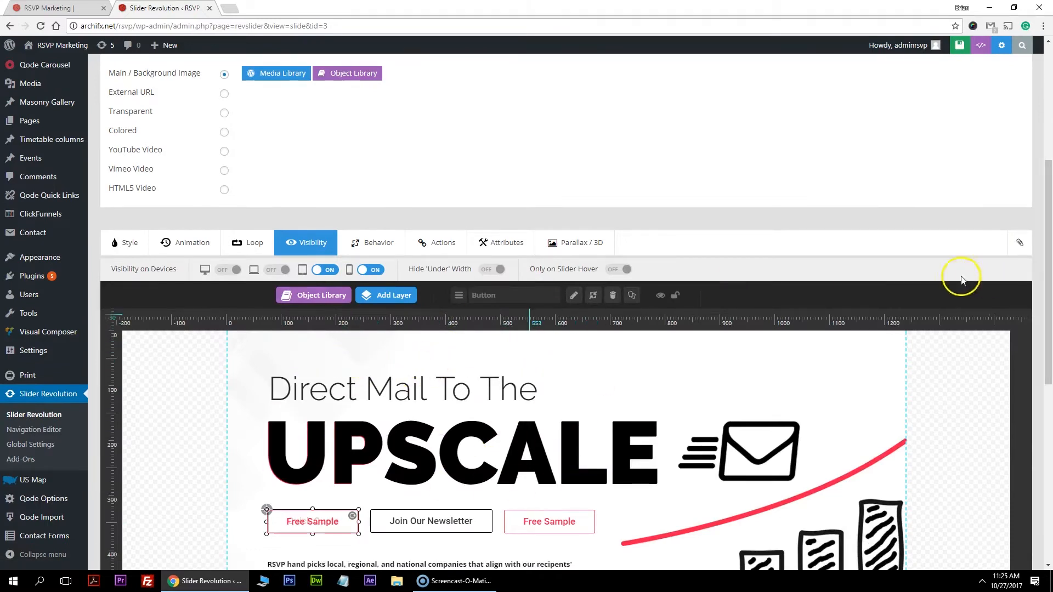
{"action": "scroll", "coordinate": [205, 360], "scroll_direction": "up", "scroll_amount": 5}
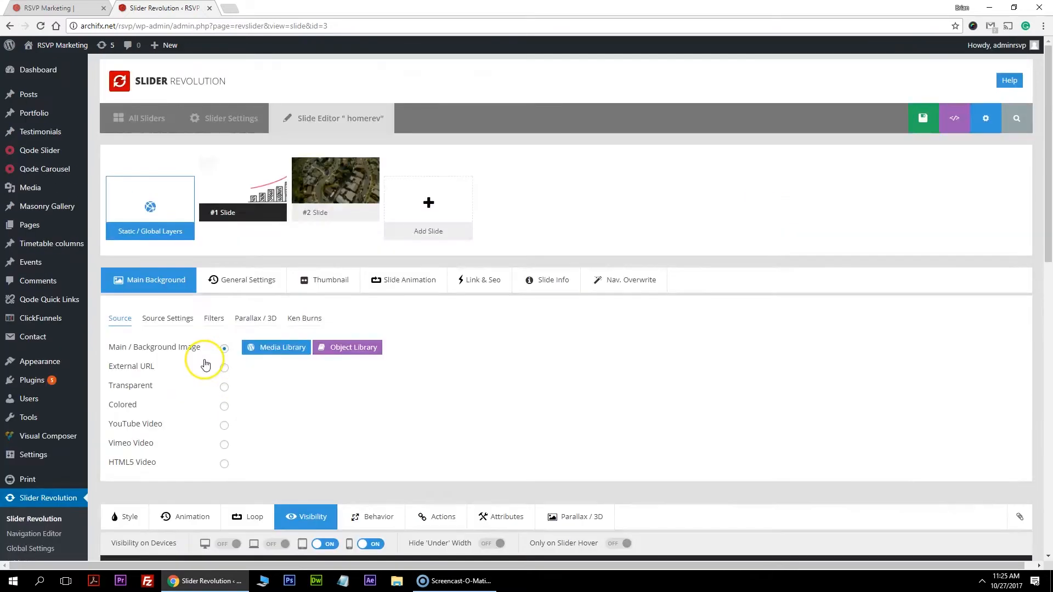
{"action": "mouse_move", "coordinate": [456, 228]}
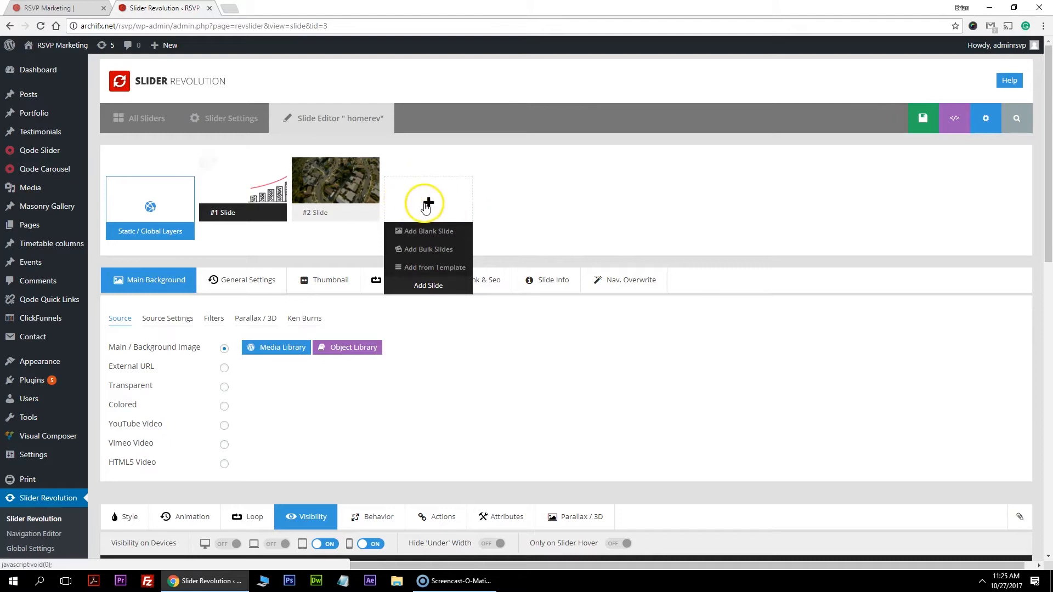
{"action": "left_click", "coordinate": [431, 233]}
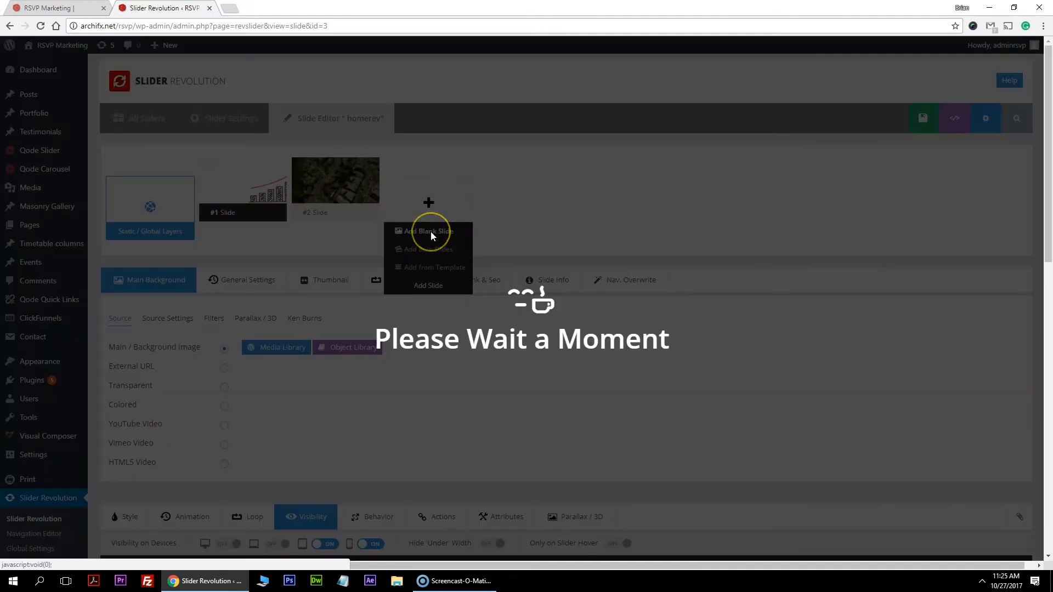
{"action": "left_click", "coordinate": [568, 86]}
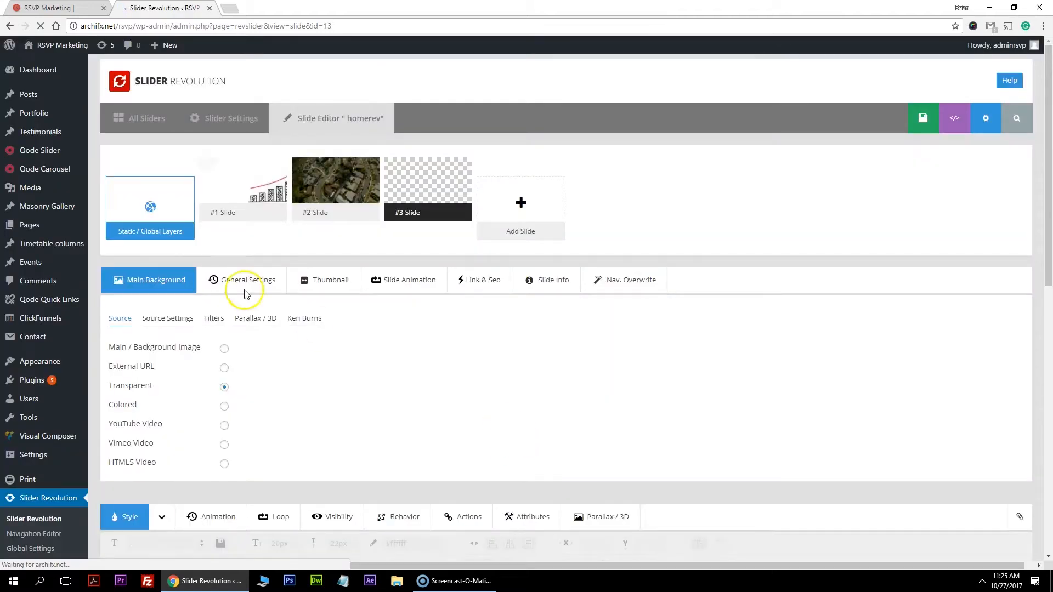
Step: Look over the empty canvas of slide #3 and set its background source to Main / Background Image
{"action": "scroll", "coordinate": [423, 272], "scroll_direction": "down", "scroll_amount": 8}
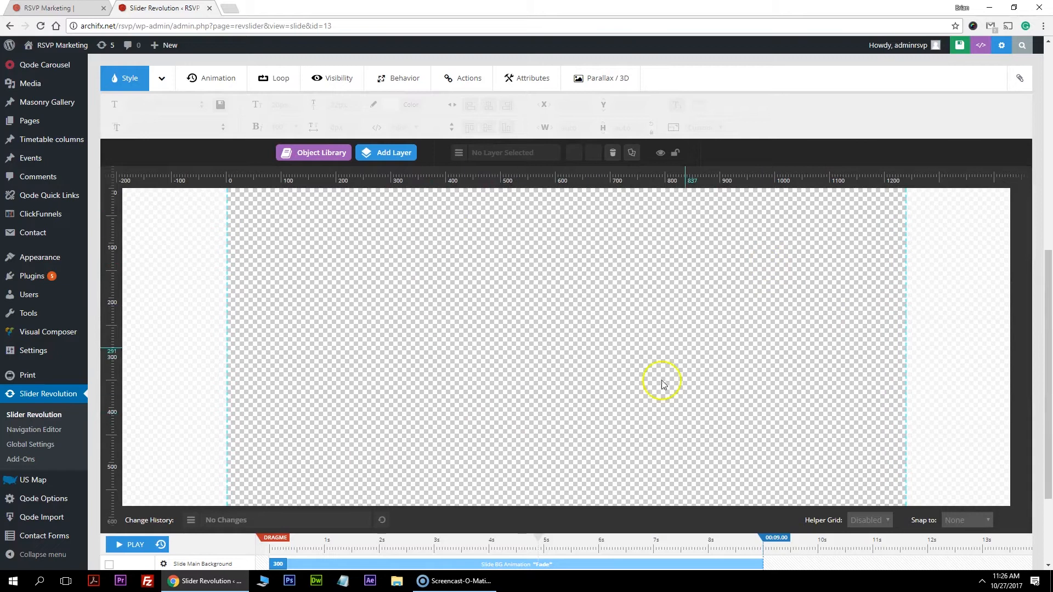
{"action": "scroll", "coordinate": [423, 426], "scroll_direction": "up", "scroll_amount": 8}
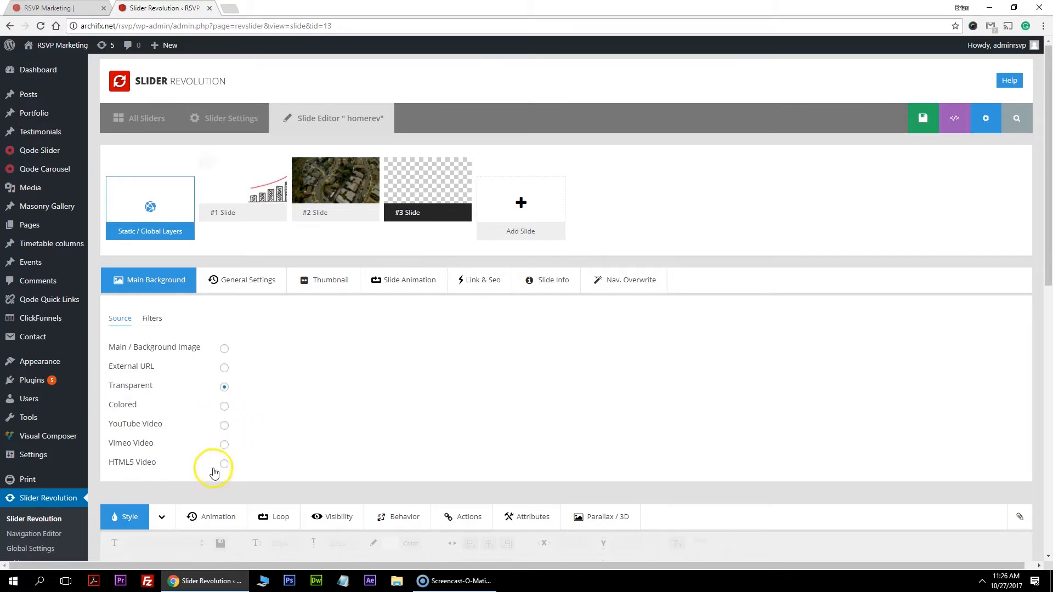
{"action": "left_click", "coordinate": [223, 350]}
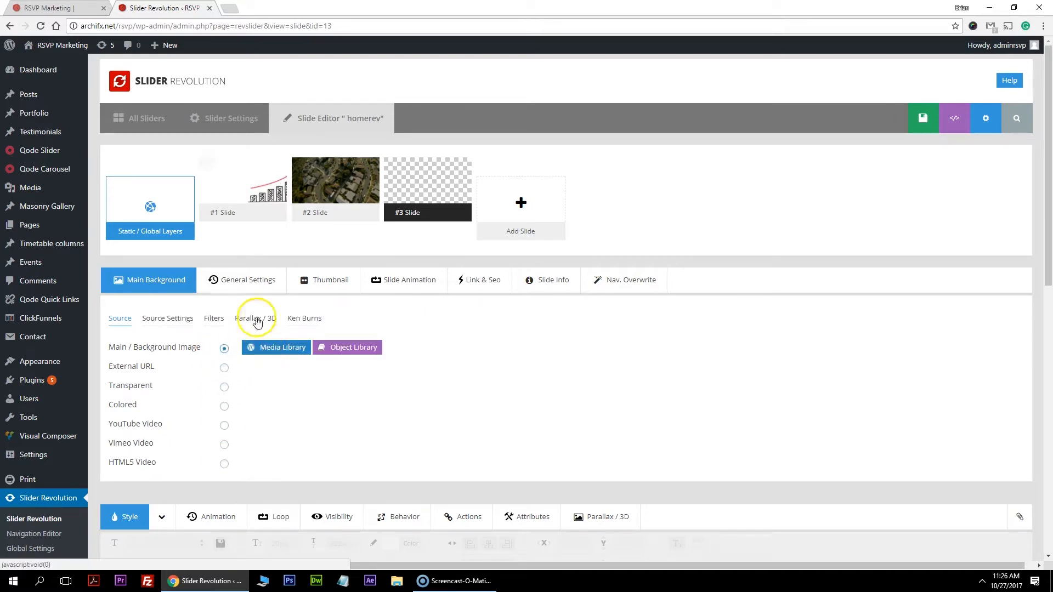
Step: View the video background slide on the live homepage and return to slide #3's background source options
{"action": "key", "text": "ctrl+shift+Tab"}
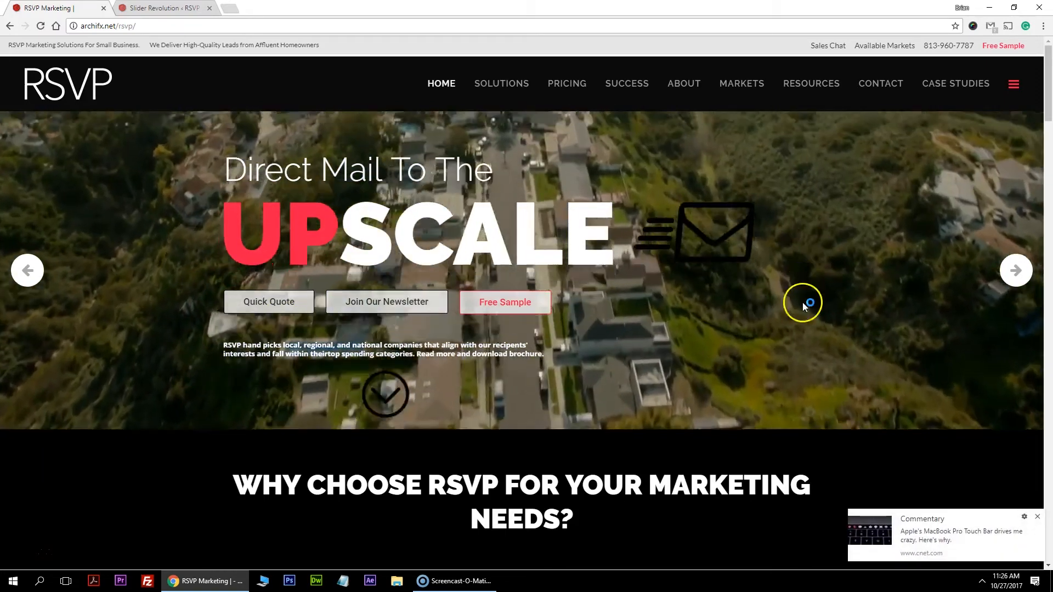
{"action": "left_click", "coordinate": [1037, 517]}
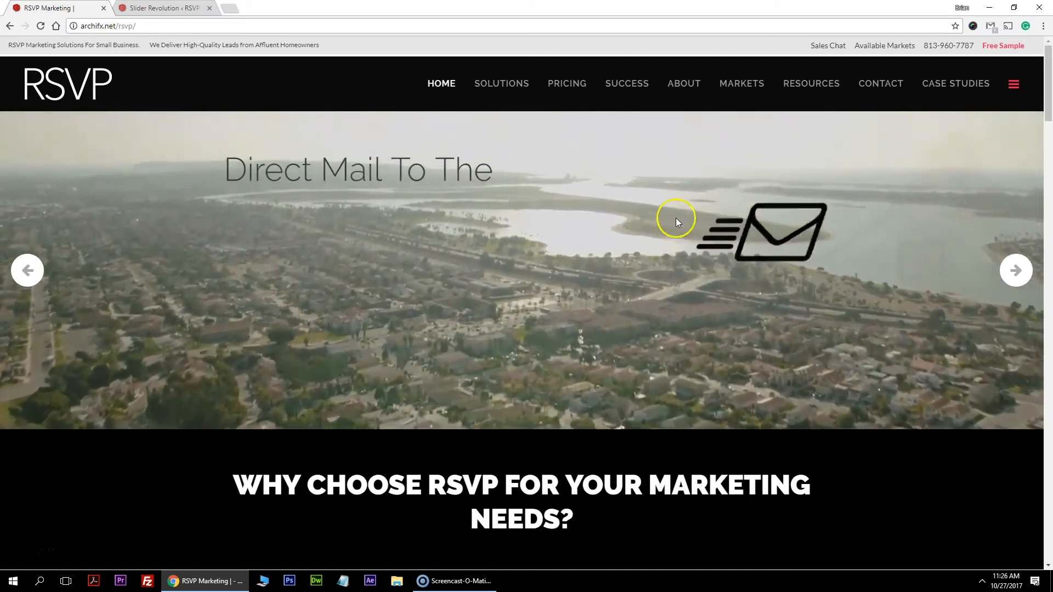
{"action": "left_click", "coordinate": [159, 8]}
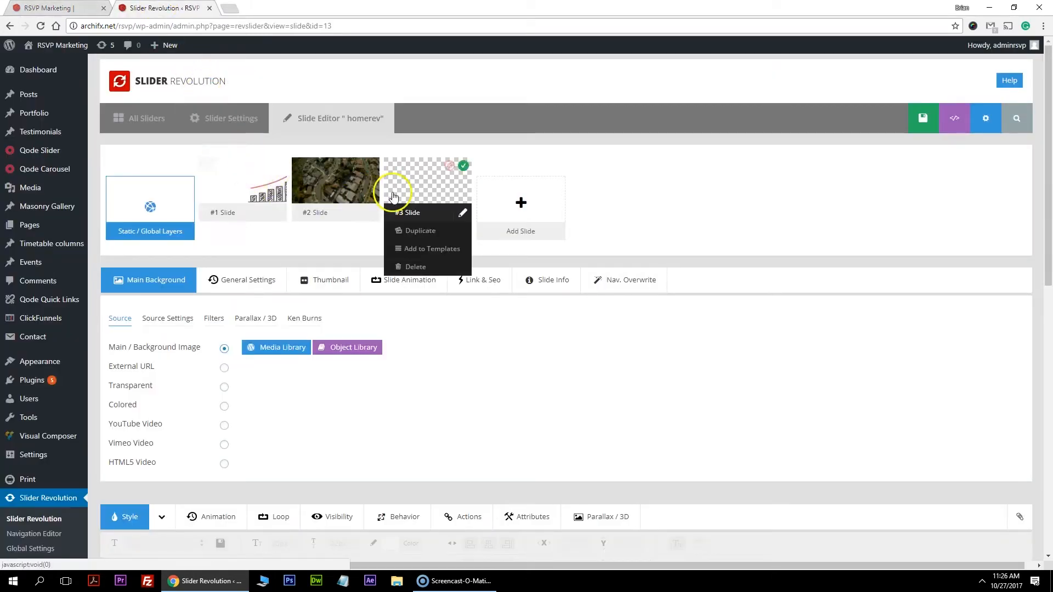
{"action": "scroll", "coordinate": [253, 300], "scroll_direction": "down", "scroll_amount": 1}
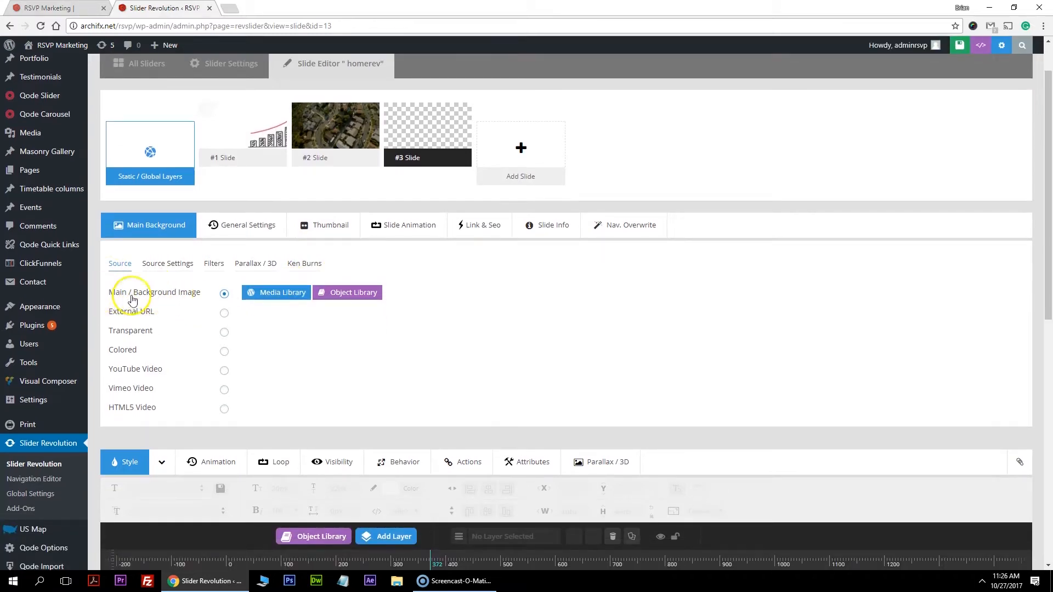
Step: Open the media library for slide #3's background image, check the file upload option and return to the library images
{"action": "left_click", "coordinate": [280, 294]}
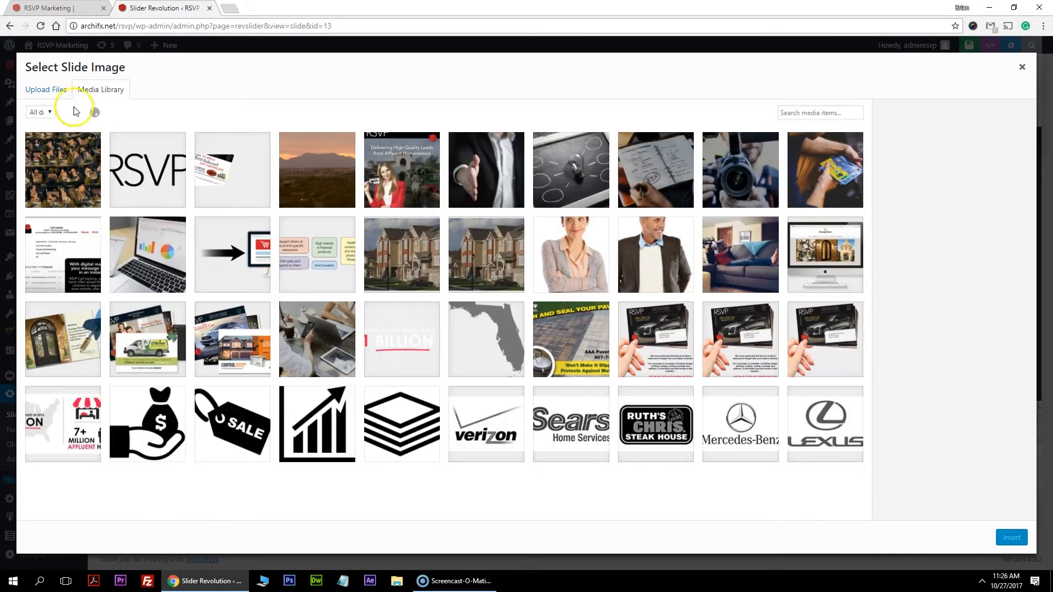
{"action": "left_click", "coordinate": [54, 96]}
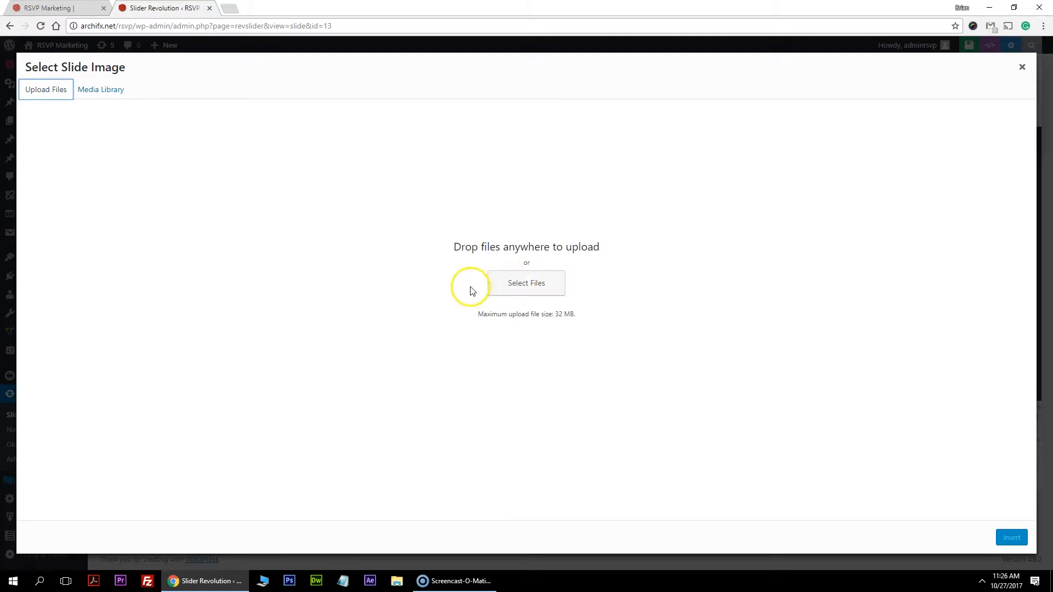
{"action": "left_click", "coordinate": [454, 327]}
{"action": "left_click", "coordinate": [101, 91]}
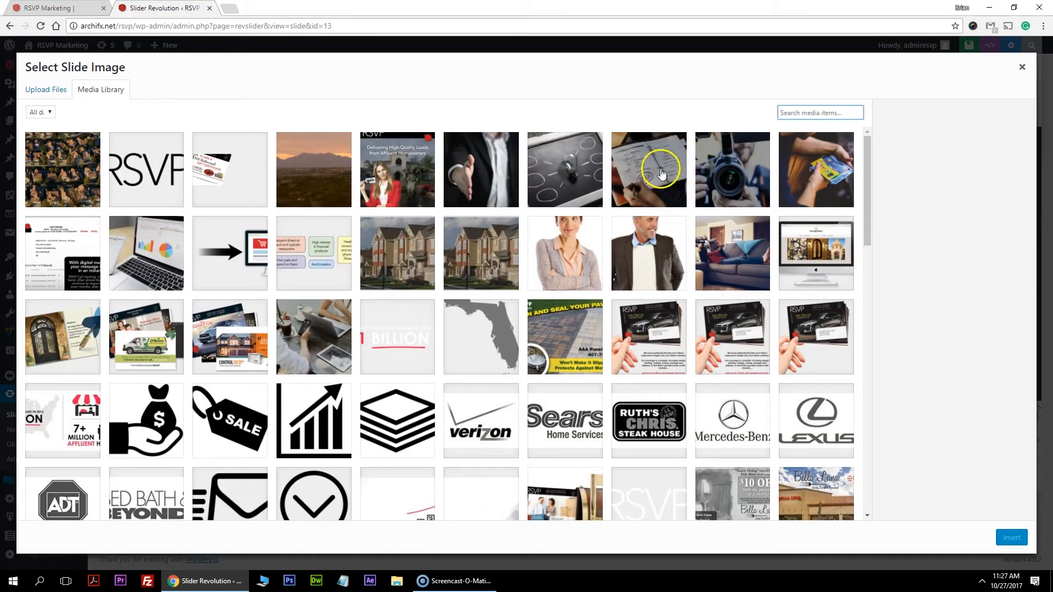
Step: Select the notebook photo case-study-1.jpg and examine its title, caption, alt text and description fields
{"action": "left_click", "coordinate": [634, 158]}
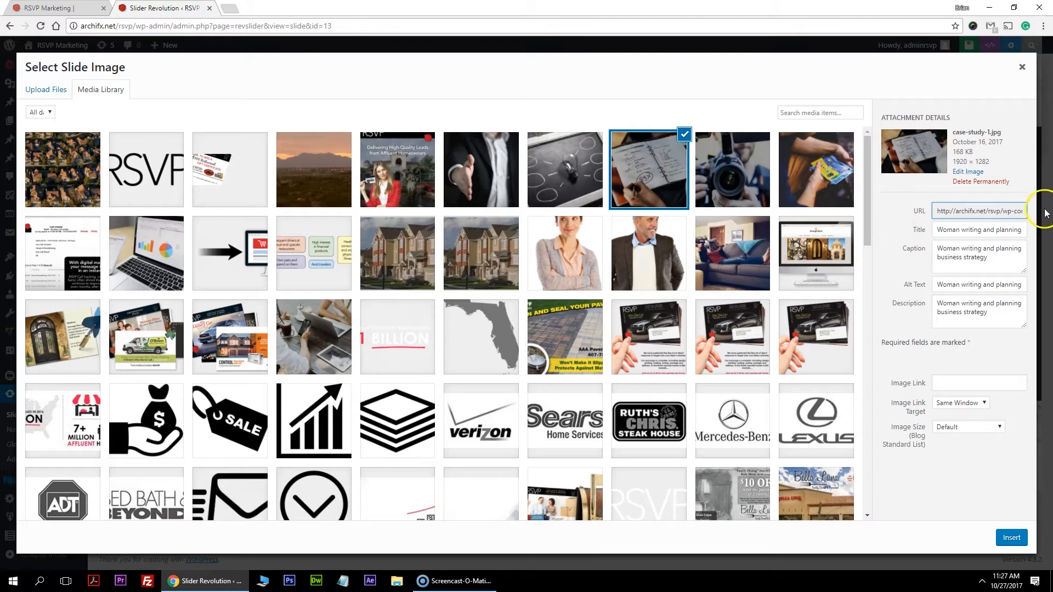
{"action": "left_click", "coordinate": [934, 229]}
{"action": "left_click", "coordinate": [937, 249]}
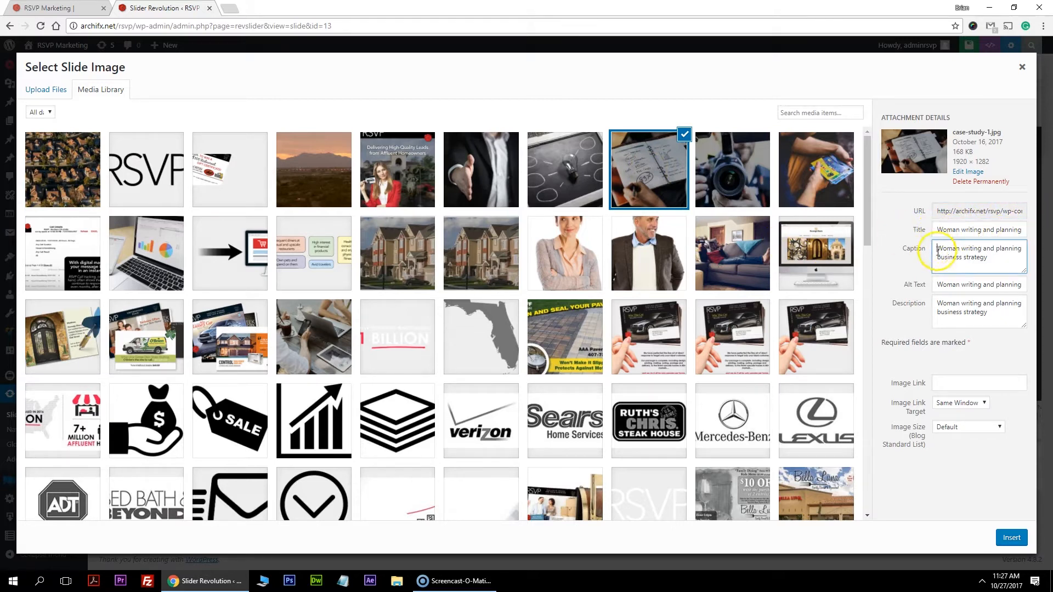
{"action": "left_click", "coordinate": [939, 285]}
{"action": "left_click", "coordinate": [938, 305]}
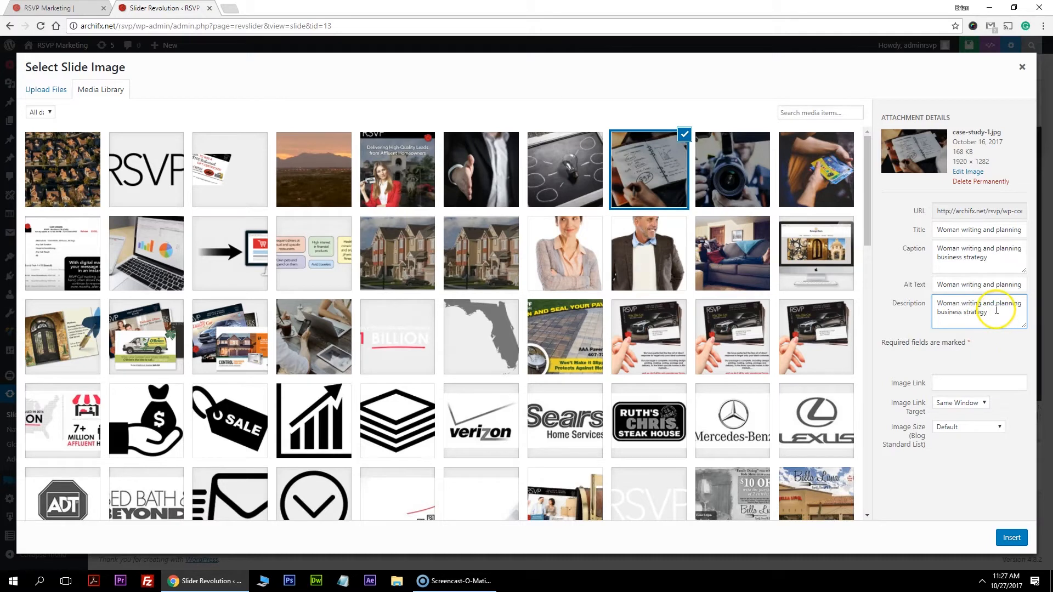
{"action": "mouse_move", "coordinate": [950, 287]}
{"action": "left_mouse_down"}
{"action": "mouse_move", "coordinate": [1025, 284]}
{"action": "mouse_move", "coordinate": [931, 290]}
{"action": "left_mouse_up"}
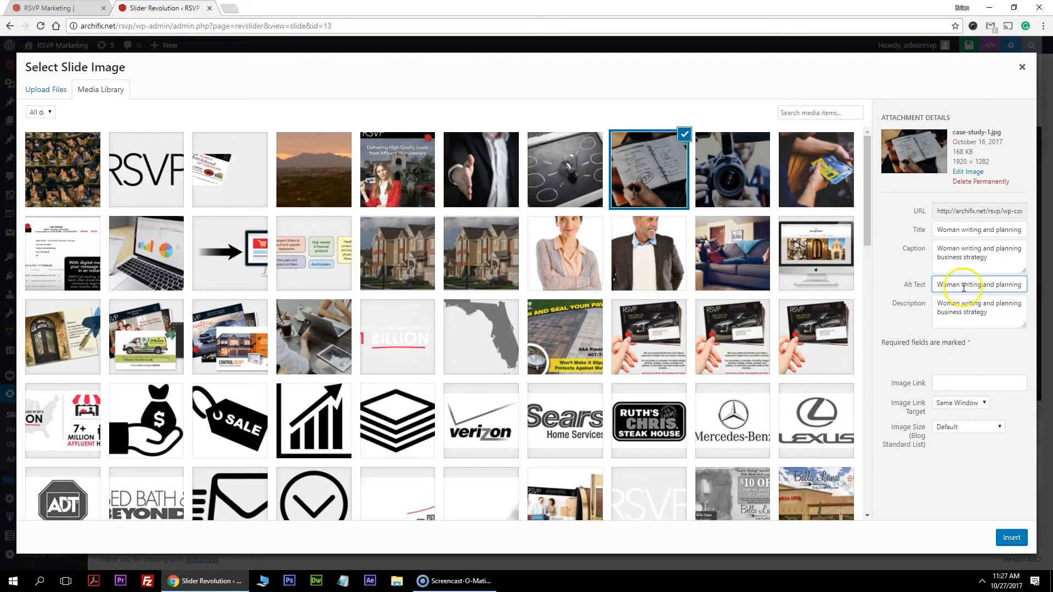
{"action": "left_click_drag", "start_coordinate": [941, 285], "coordinate": [920, 289]}
Step: Select the camera photo viddeo-success.jpg and examine its alt text
{"action": "left_click", "coordinate": [723, 190]}
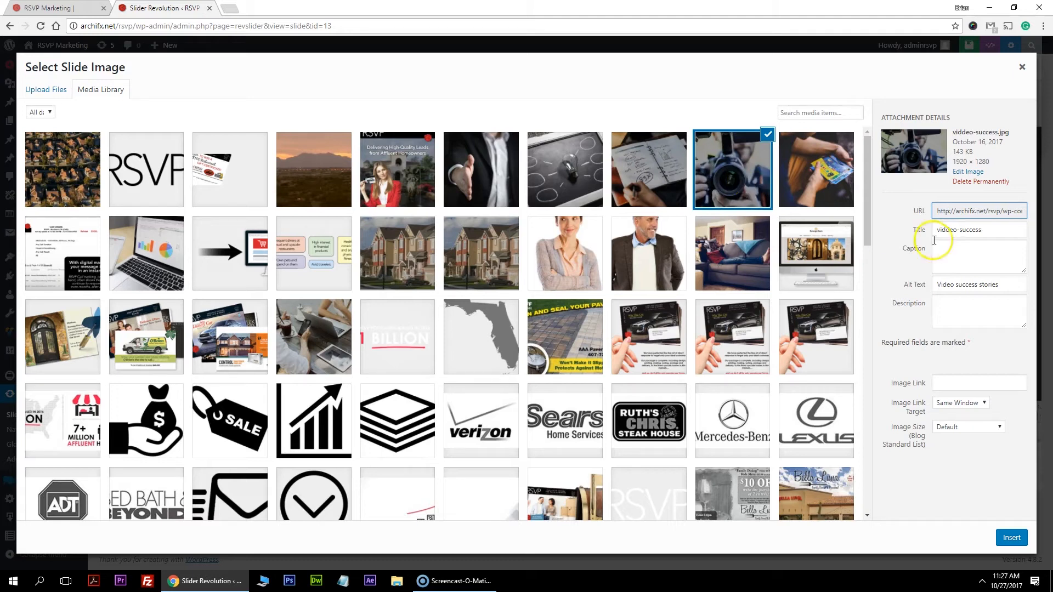
{"action": "left_click_drag", "start_coordinate": [1004, 283], "coordinate": [934, 286]}
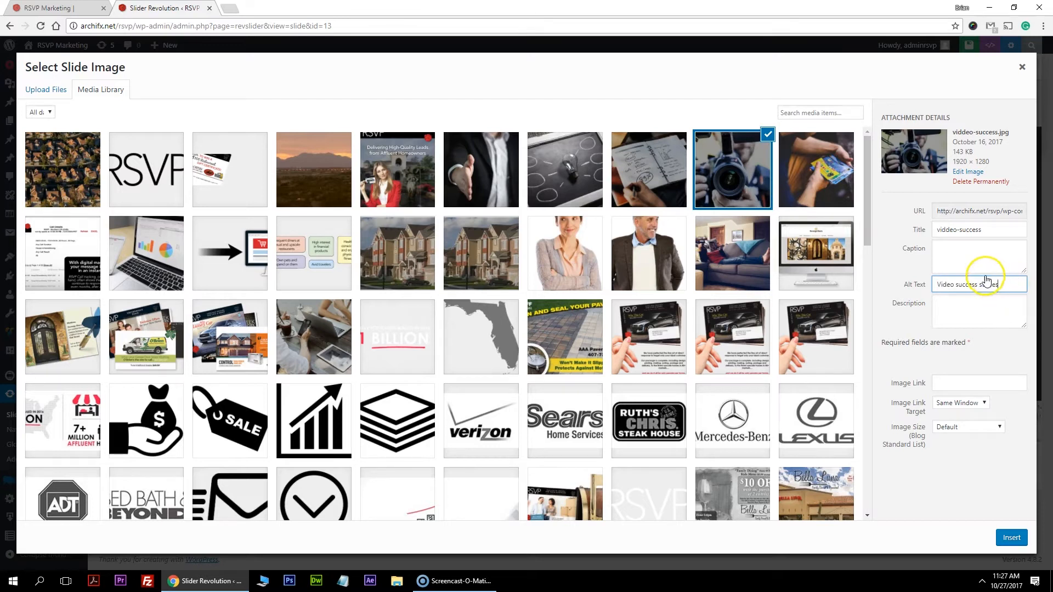
{"action": "left_click_drag", "start_coordinate": [1001, 283], "coordinate": [890, 265]}
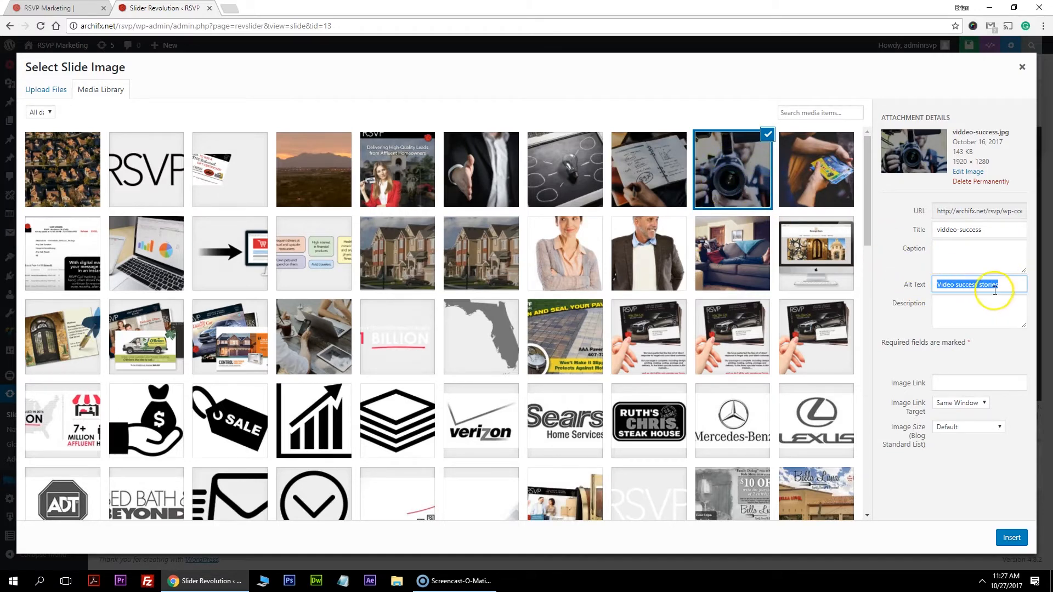
Step: Insert case-study-1.jpg as slide #3's background image and look it over on the canvas
{"action": "left_click", "coordinate": [667, 185]}
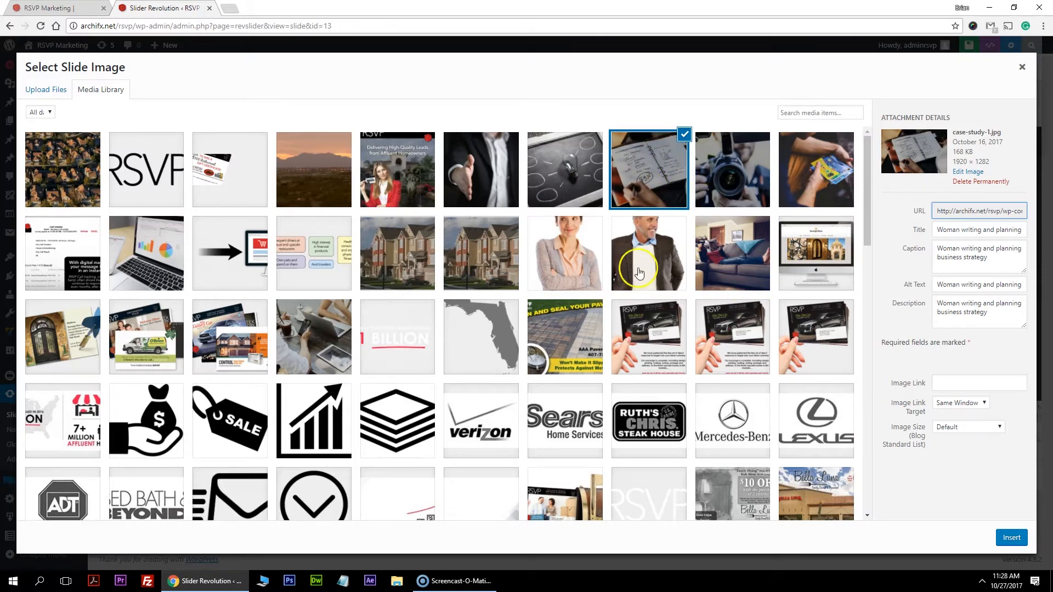
{"action": "left_click", "coordinate": [640, 154]}
{"action": "left_click", "coordinate": [640, 154]}
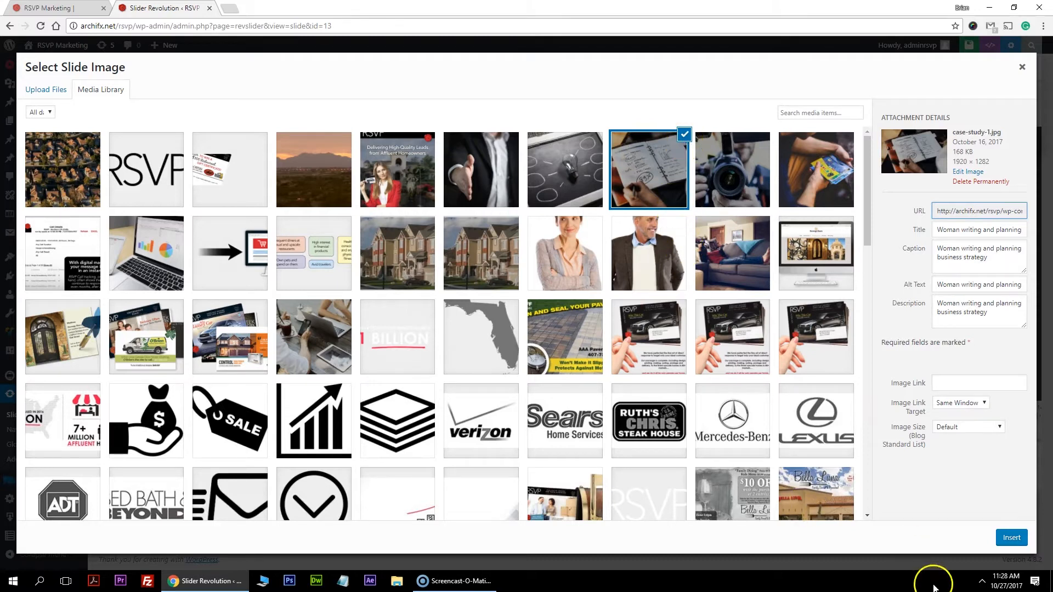
{"action": "left_click", "coordinate": [1011, 538]}
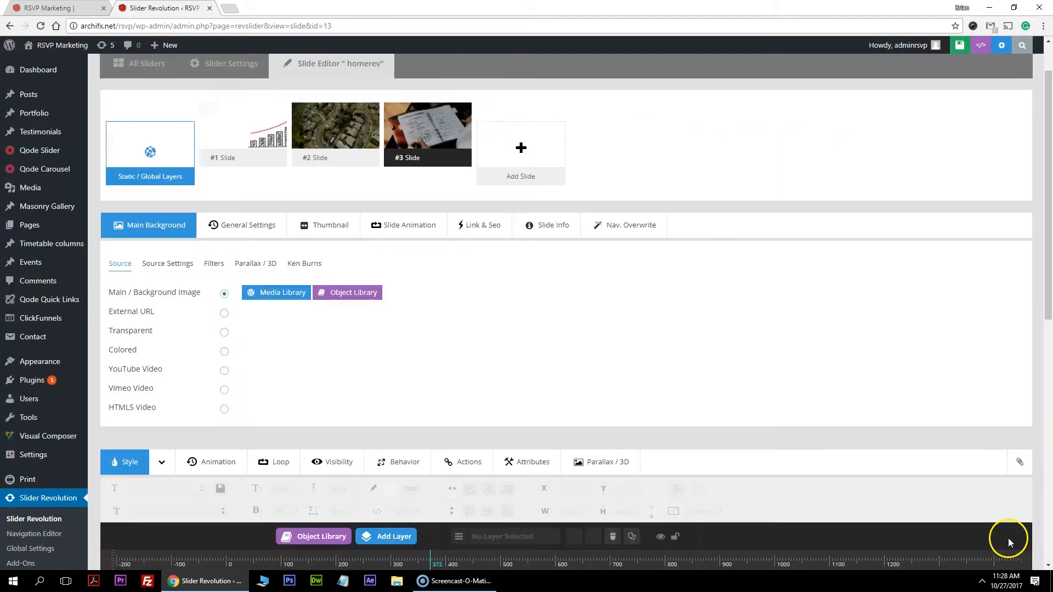
{"action": "scroll", "coordinate": [576, 365], "scroll_direction": "down", "scroll_amount": 4}
{"action": "scroll", "coordinate": [438, 320], "scroll_direction": "down", "scroll_amount": 2}
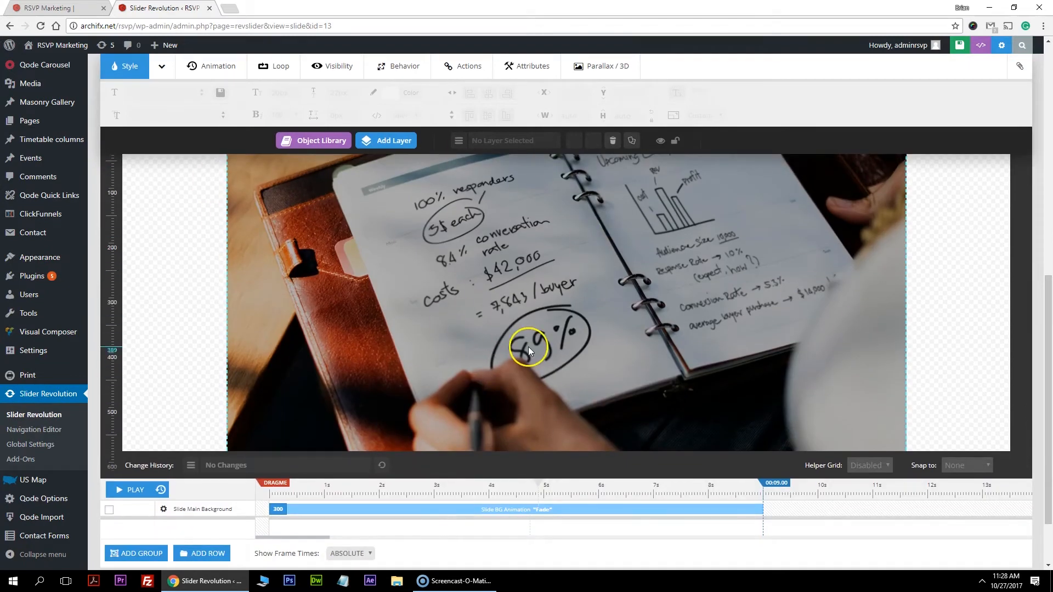
{"action": "scroll", "coordinate": [527, 433], "scroll_direction": "up", "scroll_amount": 8}
{"action": "scroll", "coordinate": [376, 376], "scroll_direction": "down", "scroll_amount": 7}
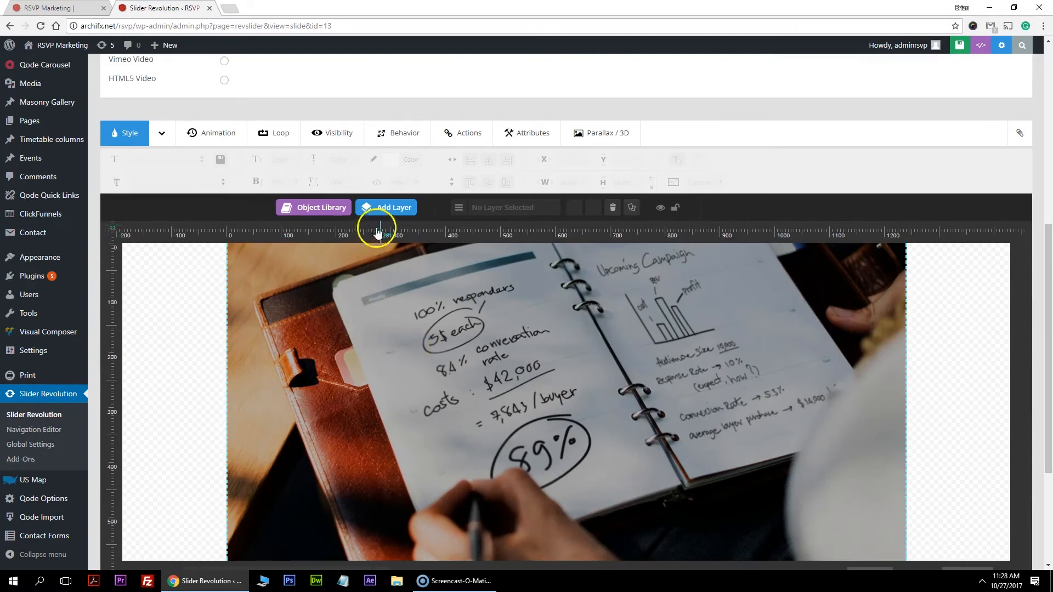
Step: Check the headline on the live homepage slider, and add a text layer reading "RSVP PUBLICATIONS" to slide #3
{"action": "mouse_move", "coordinate": [396, 208]}
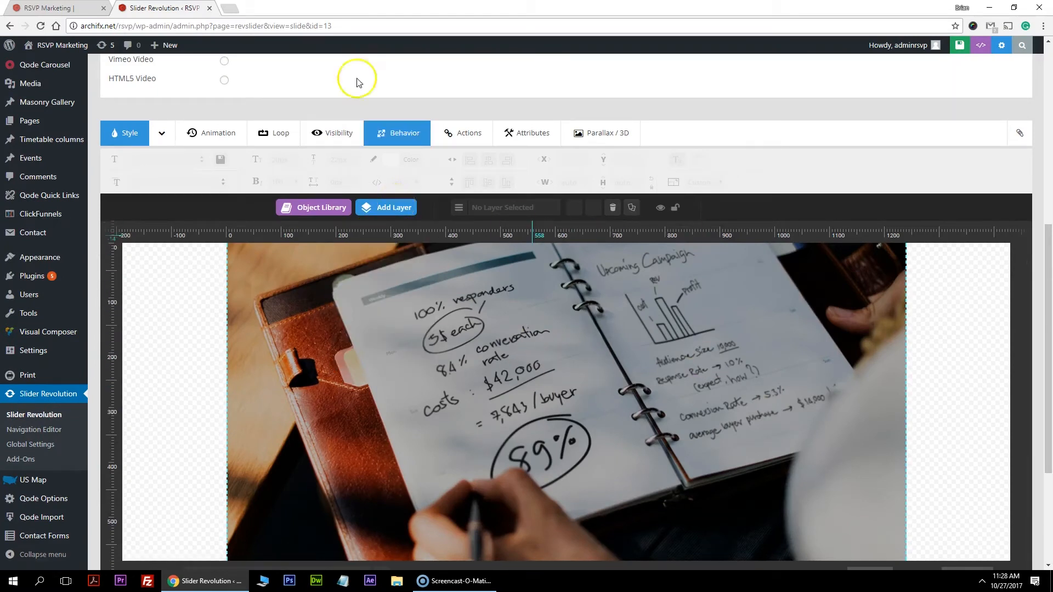
{"action": "left_click", "coordinate": [54, 9]}
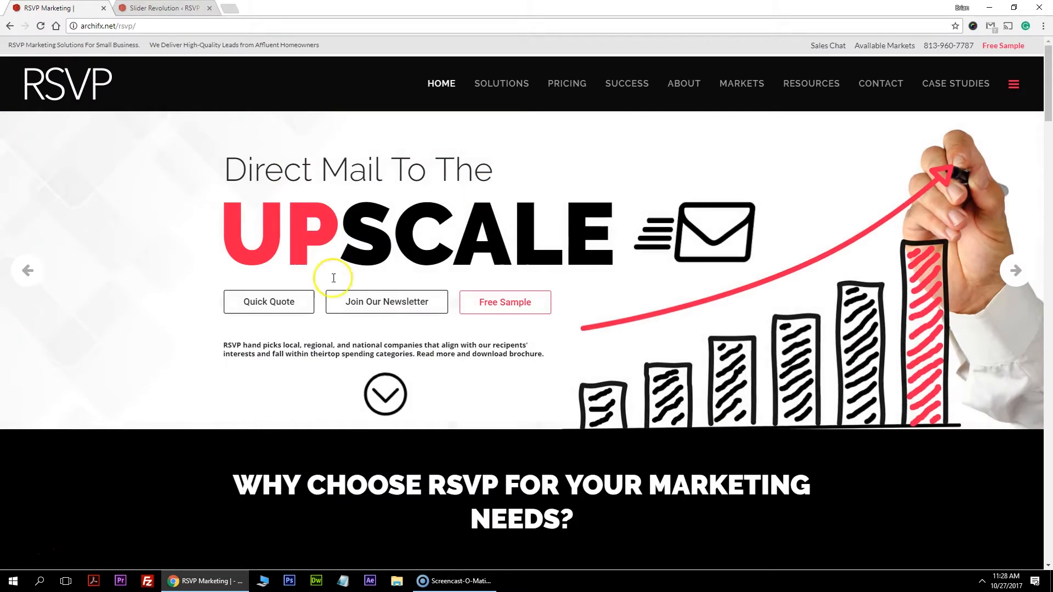
{"action": "left_click", "coordinate": [164, 8]}
{"action": "mouse_move", "coordinate": [397, 209]}
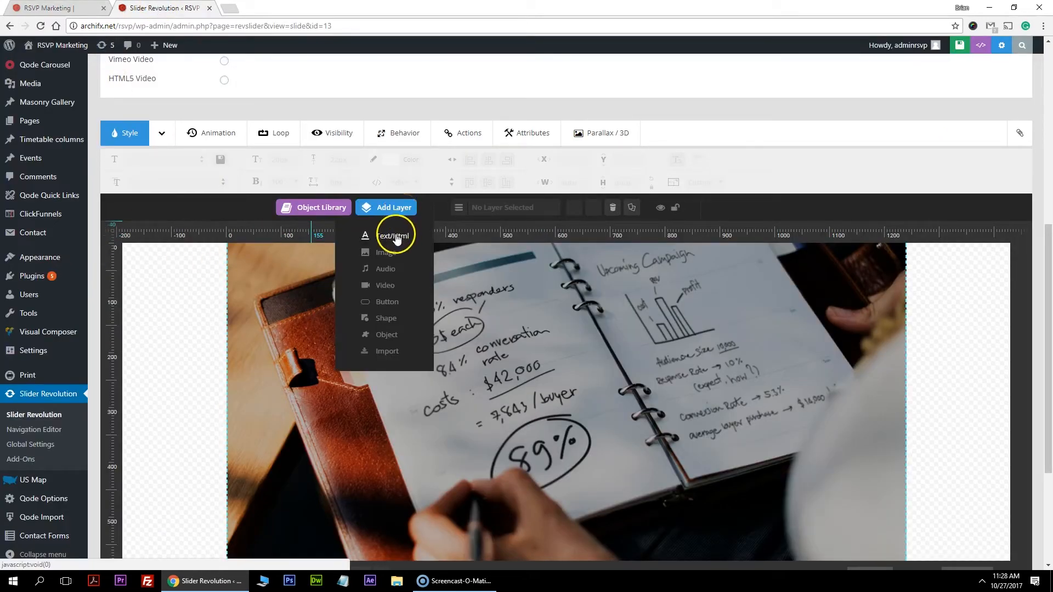
{"action": "left_click", "coordinate": [394, 236]}
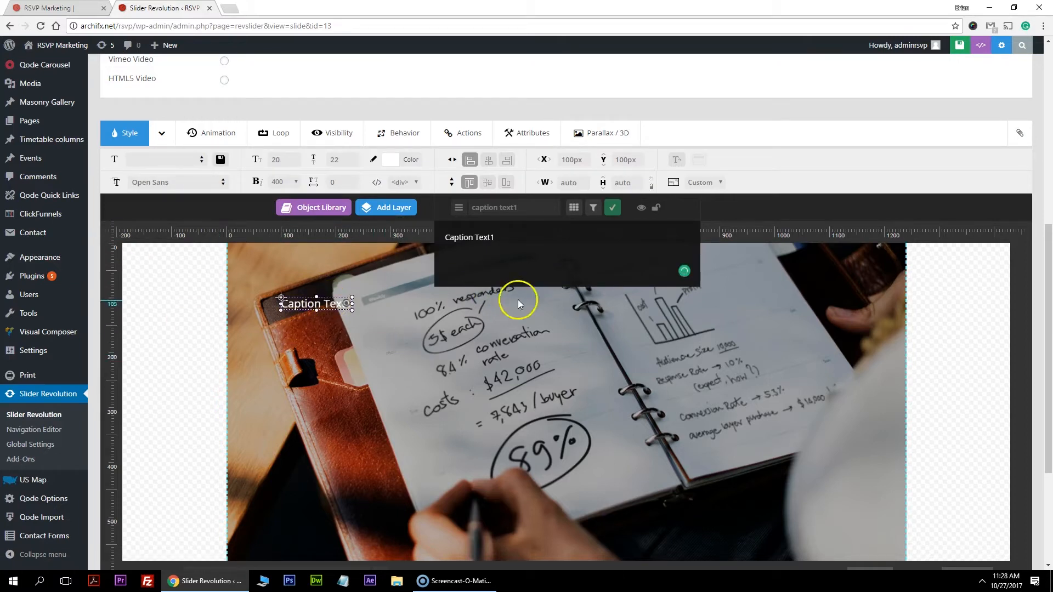
{"action": "left_click_drag", "start_coordinate": [522, 250], "coordinate": [418, 244]}
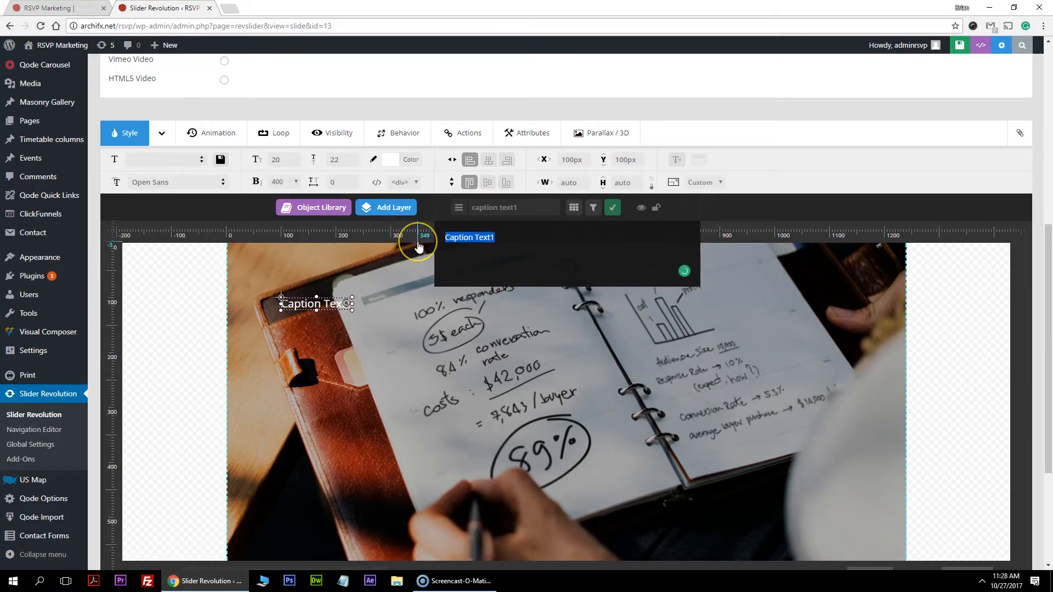
{"action": "type", "text": "RSVP PUBLICATIONS"}
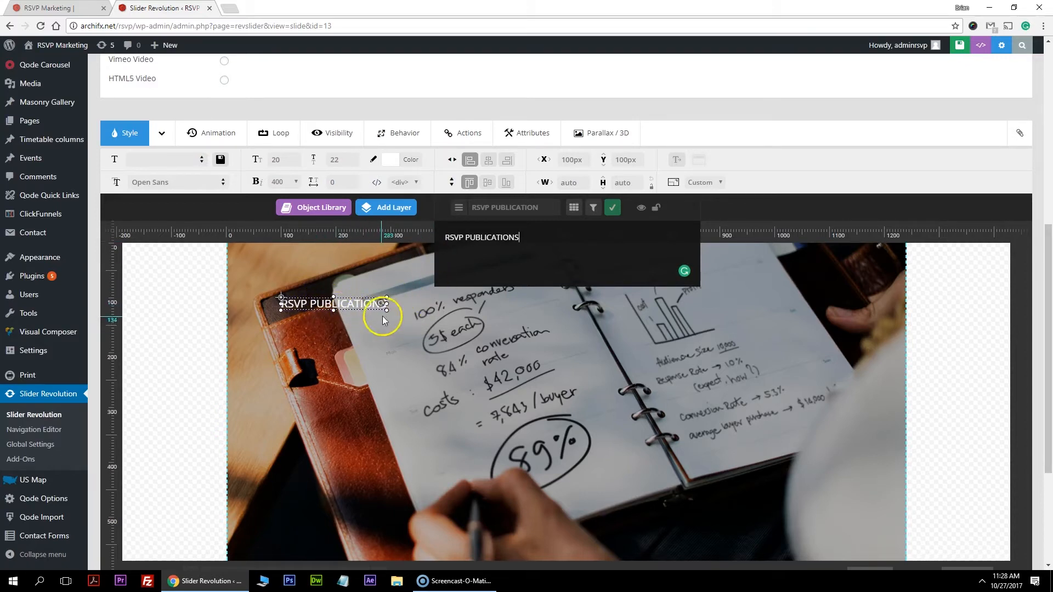
{"action": "left_click", "coordinate": [613, 207]}
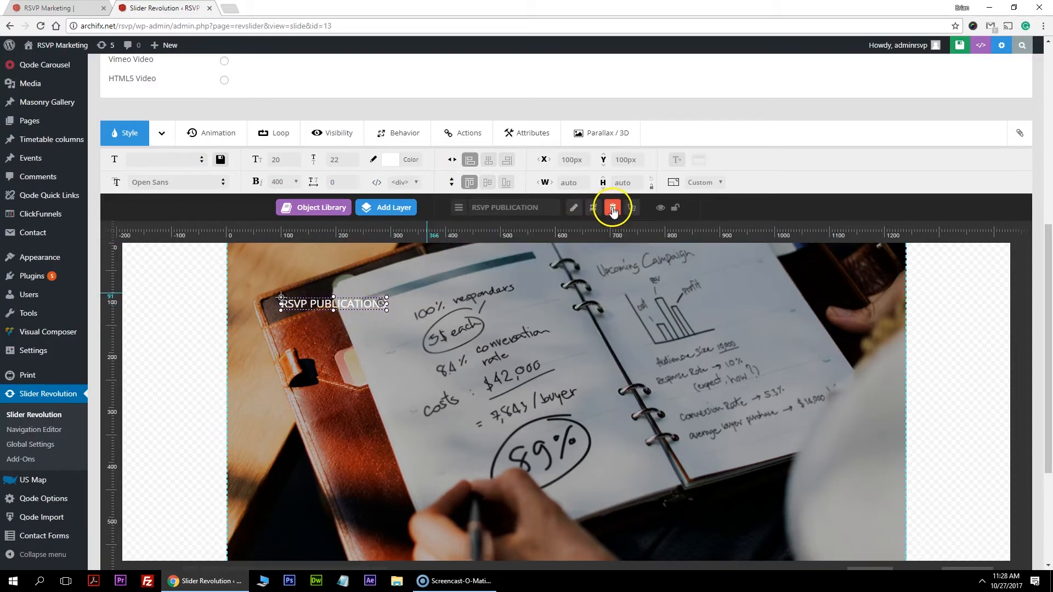
Step: Set the RSVP PUBLICATIONS layer's font family to Raleway and move the layer to about X 191 px, Y 131 px
{"action": "mouse_move", "coordinate": [359, 305]}
{"action": "left_mouse_down"}
{"action": "mouse_move", "coordinate": [705, 357]}
{"action": "mouse_move", "coordinate": [311, 318]}
{"action": "mouse_move", "coordinate": [414, 294]}
{"action": "mouse_move", "coordinate": [506, 362]}
{"action": "mouse_move", "coordinate": [428, 342]}
{"action": "mouse_move", "coordinate": [333, 295]}
{"action": "mouse_move", "coordinate": [353, 298]}
{"action": "left_mouse_up"}
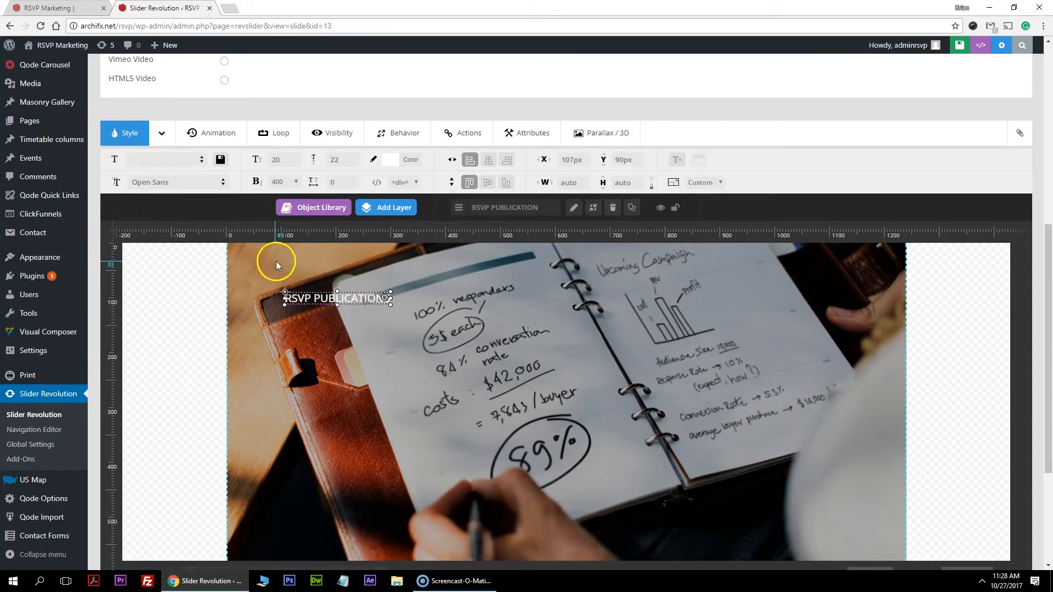
{"action": "left_click_drag", "start_coordinate": [351, 299], "coordinate": [377, 301]}
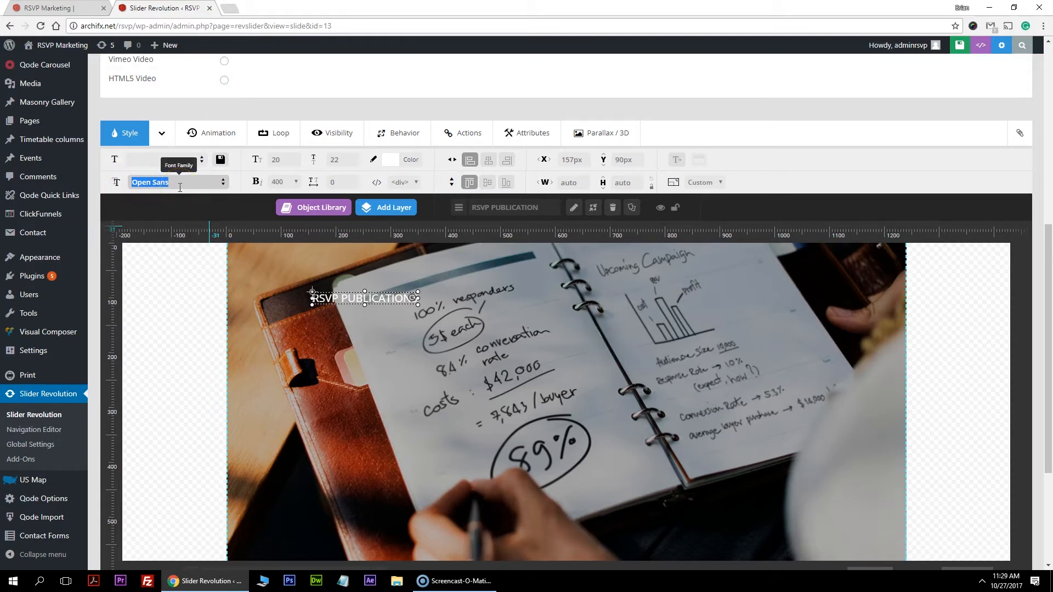
{"action": "type", "text": "ALE"}
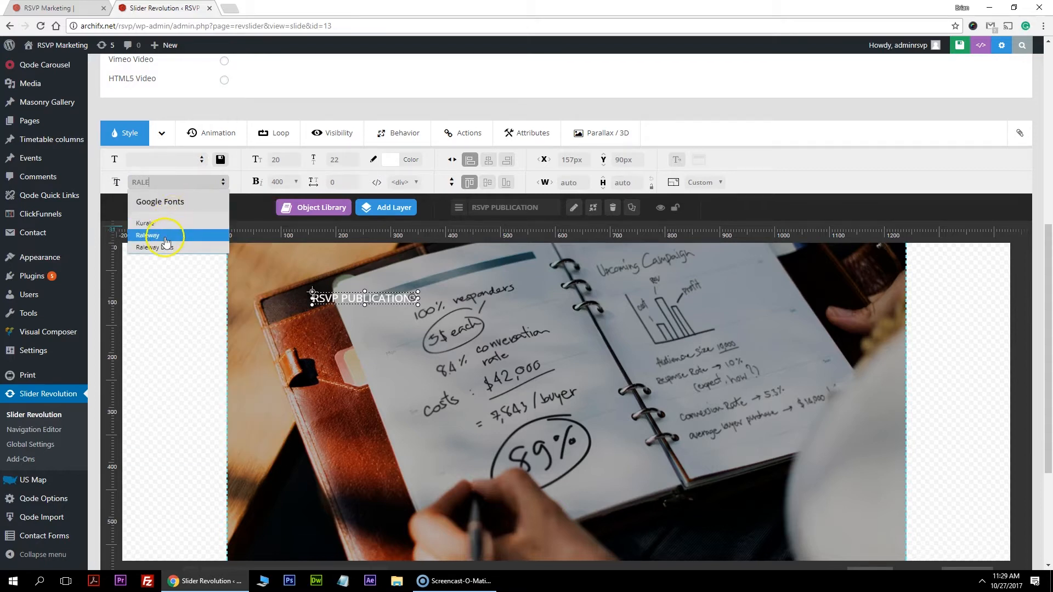
{"action": "left_click", "coordinate": [165, 237]}
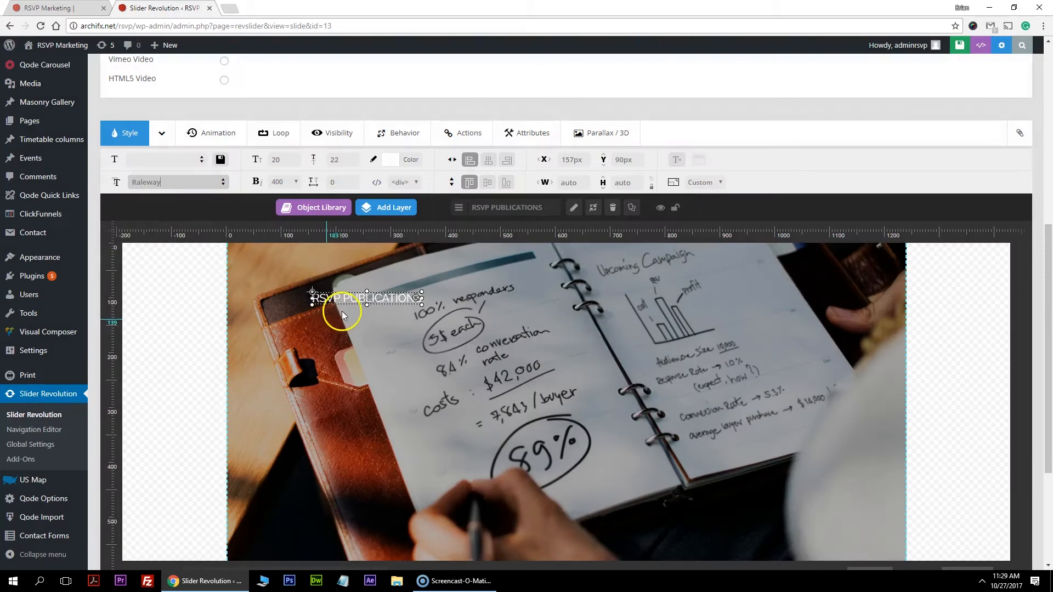
{"action": "left_click_drag", "start_coordinate": [404, 298], "coordinate": [423, 319]}
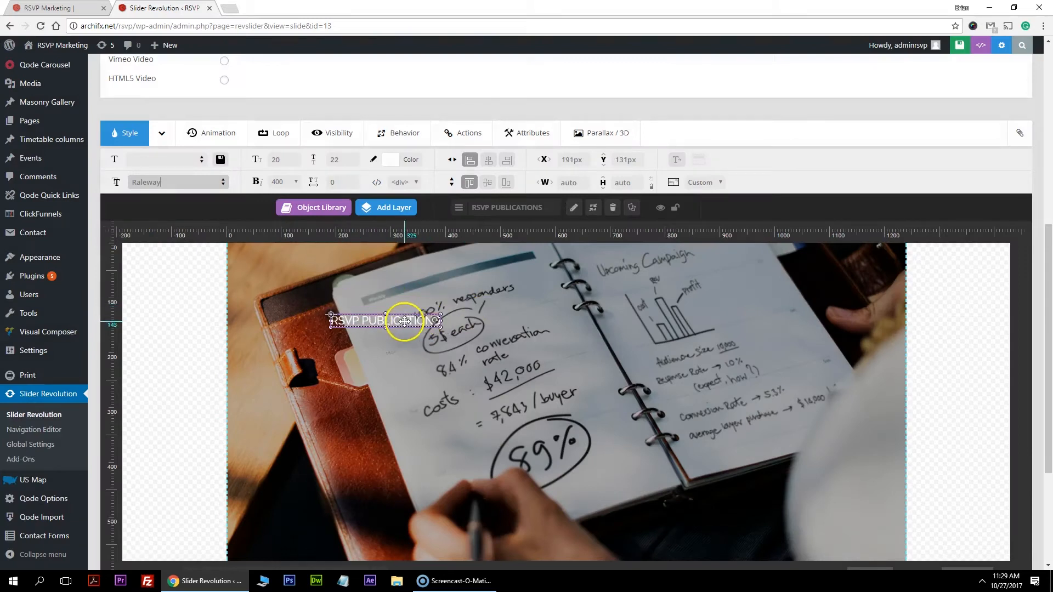
Step: Set the RSVP PUBLICATIONS text to a font size of 70px and a font weight of 900
{"action": "left_click", "coordinate": [276, 160]}
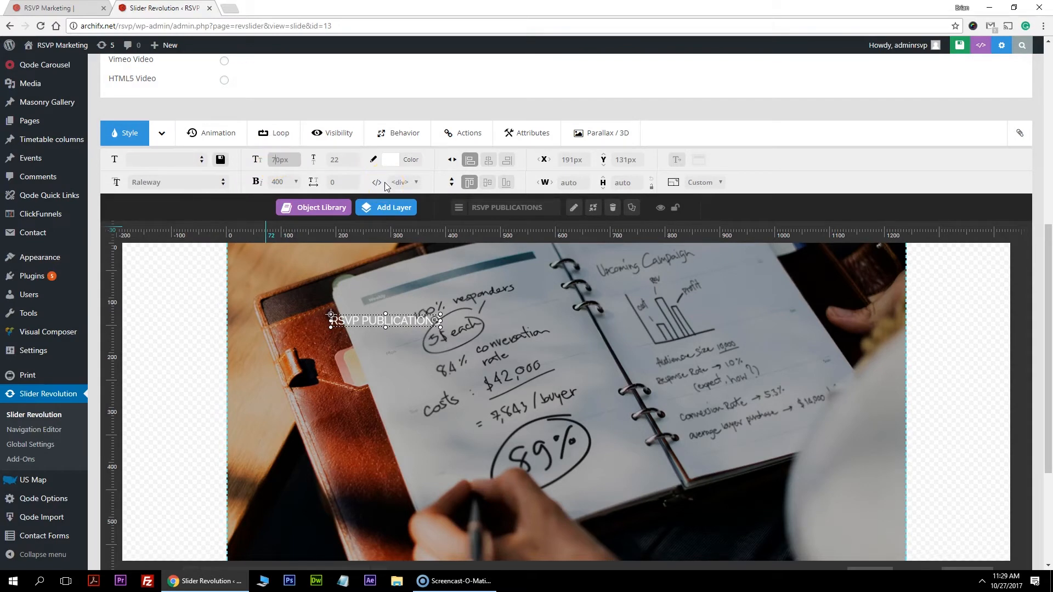
{"action": "key", "text": "Return"}
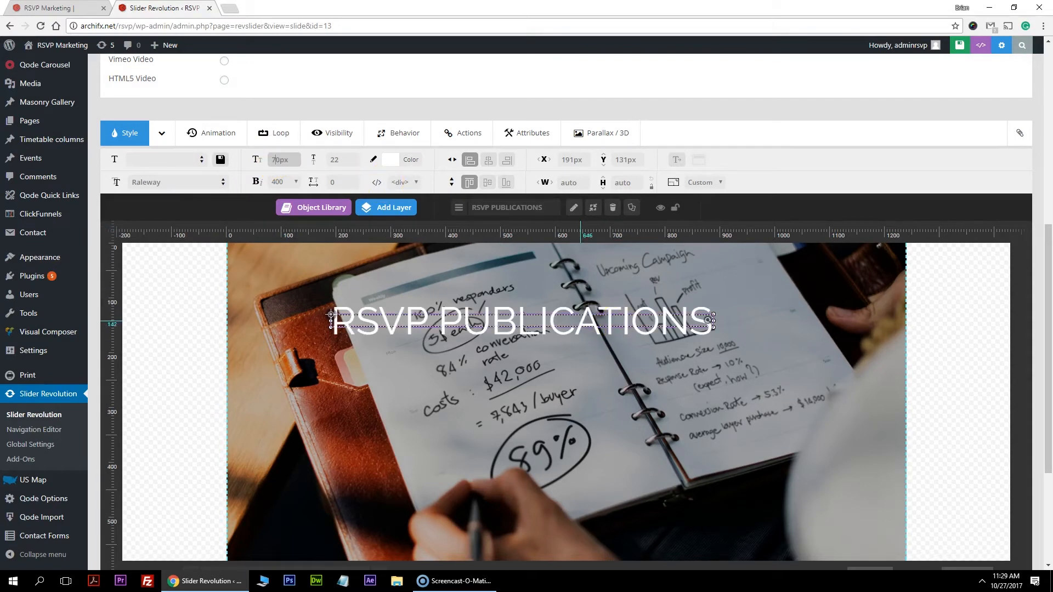
{"action": "left_click", "coordinate": [297, 182]}
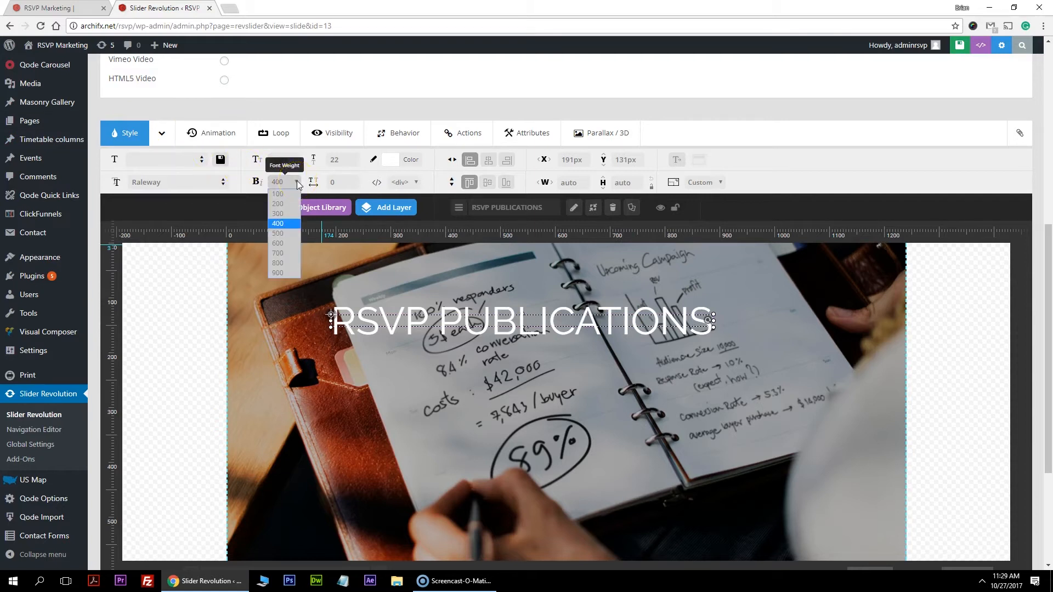
{"action": "left_click", "coordinate": [278, 273]}
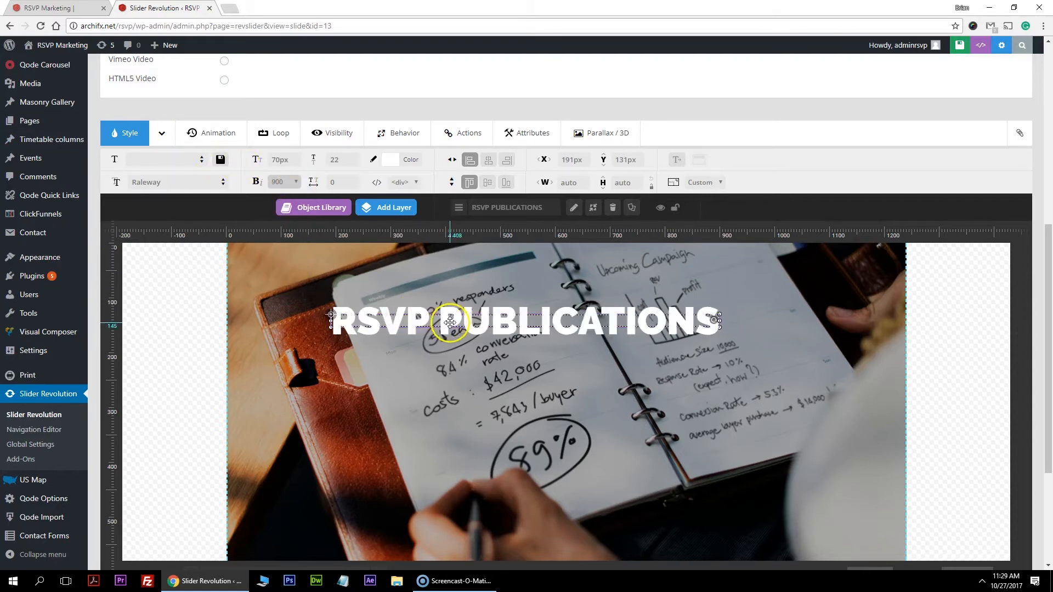
Step: Try other font weights on the RSVP PUBLICATIONS text, including 300 and 800, and set it back to 900
{"action": "left_click", "coordinate": [294, 186]}
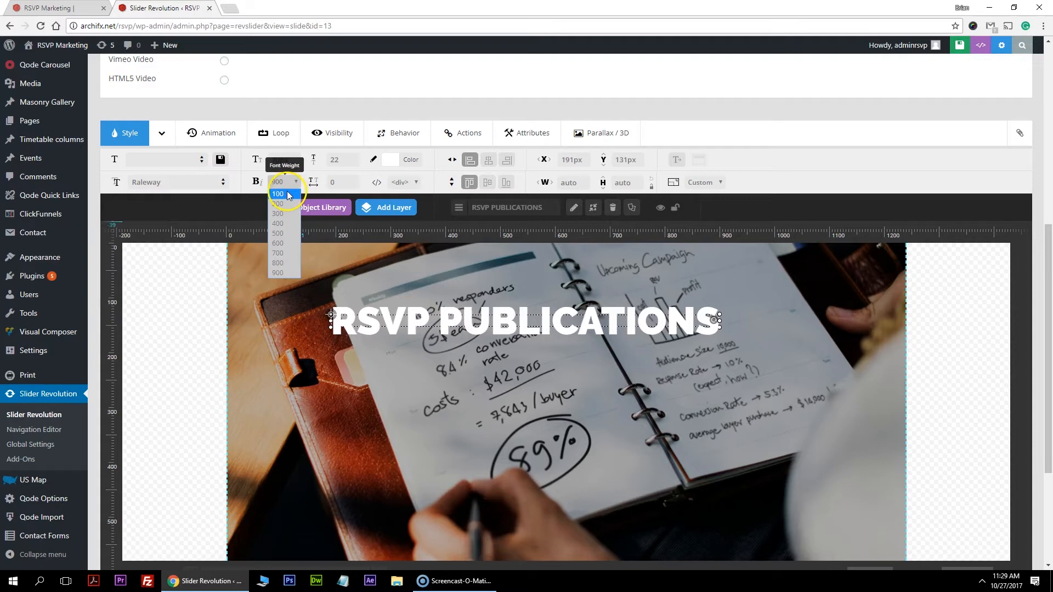
{"action": "left_click", "coordinate": [298, 204]}
{"action": "left_click", "coordinate": [294, 184]}
{"action": "left_click", "coordinate": [282, 214]}
{"action": "left_click", "coordinate": [294, 183]}
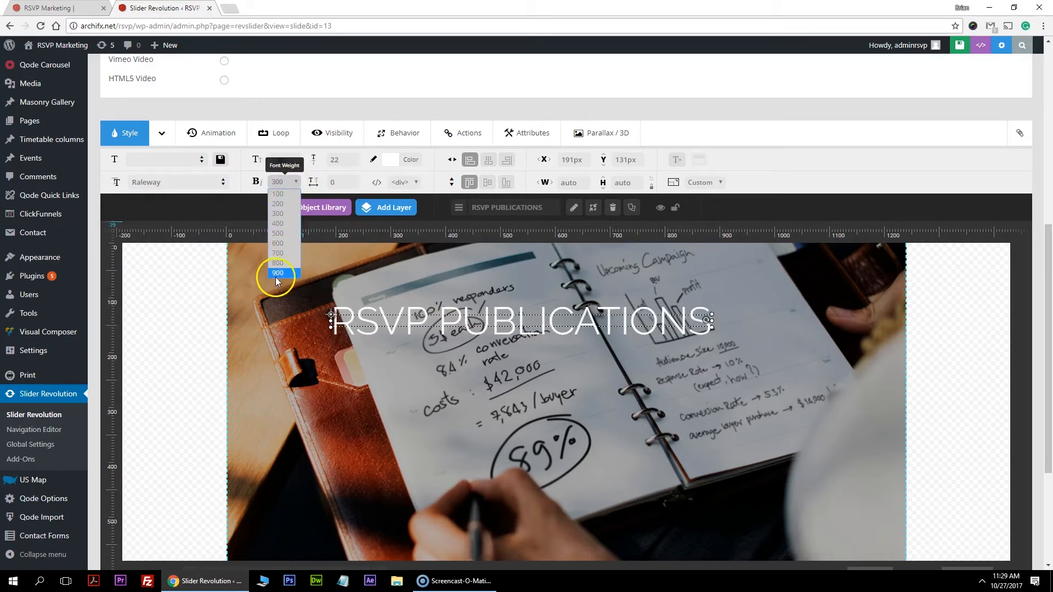
{"action": "left_click", "coordinate": [275, 268]}
{"action": "left_click", "coordinate": [291, 183]}
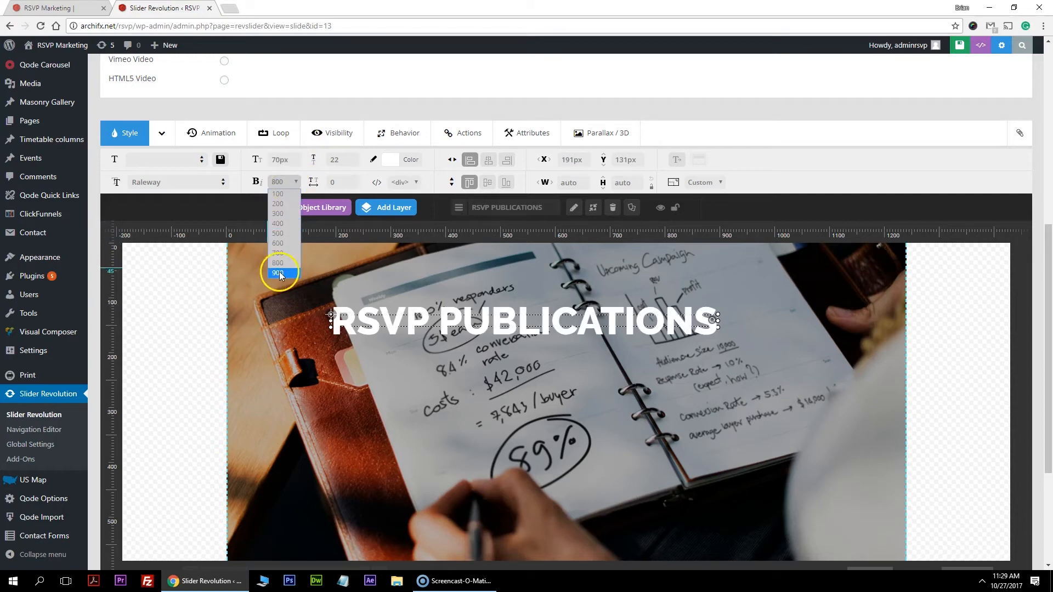
{"action": "left_click", "coordinate": [277, 277]}
Step: Move the RSVP PUBLICATIONS text layer to about X 95 px, Y 157 px on slide #3
{"action": "left_click_drag", "start_coordinate": [460, 327], "coordinate": [407, 342]}
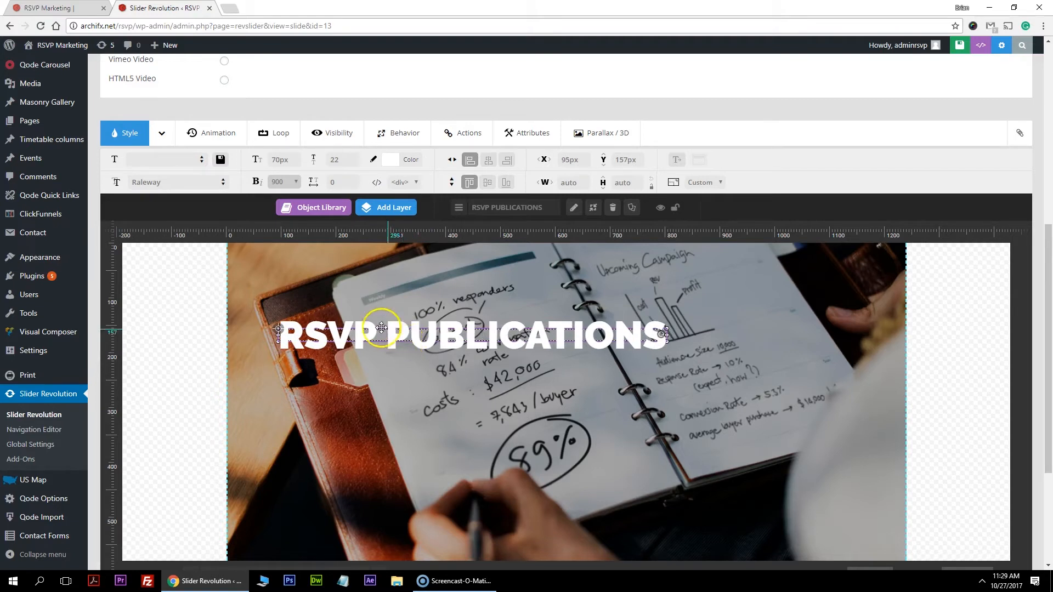
Step: Move the RSVP PUBLICATIONS text layer to about X 42 px, Y 144 px on the slide
{"action": "scroll", "coordinate": [390, 373], "scroll_direction": "down", "scroll_amount": 2}
{"action": "scroll", "coordinate": [350, 361], "scroll_direction": "up", "scroll_amount": 3}
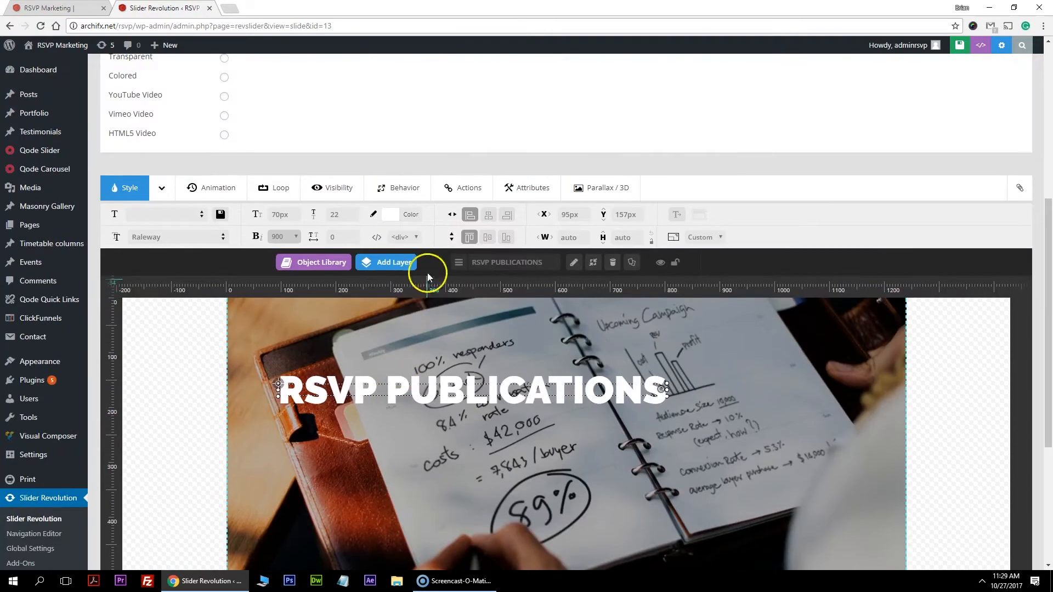
{"action": "left_click_drag", "start_coordinate": [389, 395], "coordinate": [370, 382]}
{"action": "left_click_drag", "start_coordinate": [482, 388], "coordinate": [472, 393]}
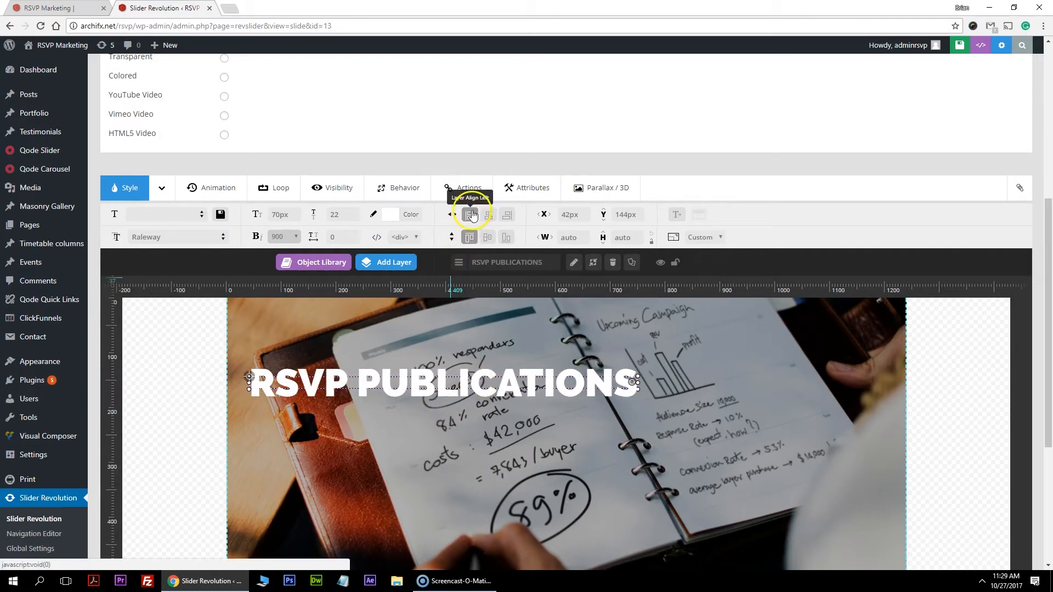
Step: Try the center and right horizontal alignments on the RSVP PUBLICATIONS layer, and set it back to left
{"action": "left_click", "coordinate": [469, 217]}
{"action": "left_click", "coordinate": [488, 214]}
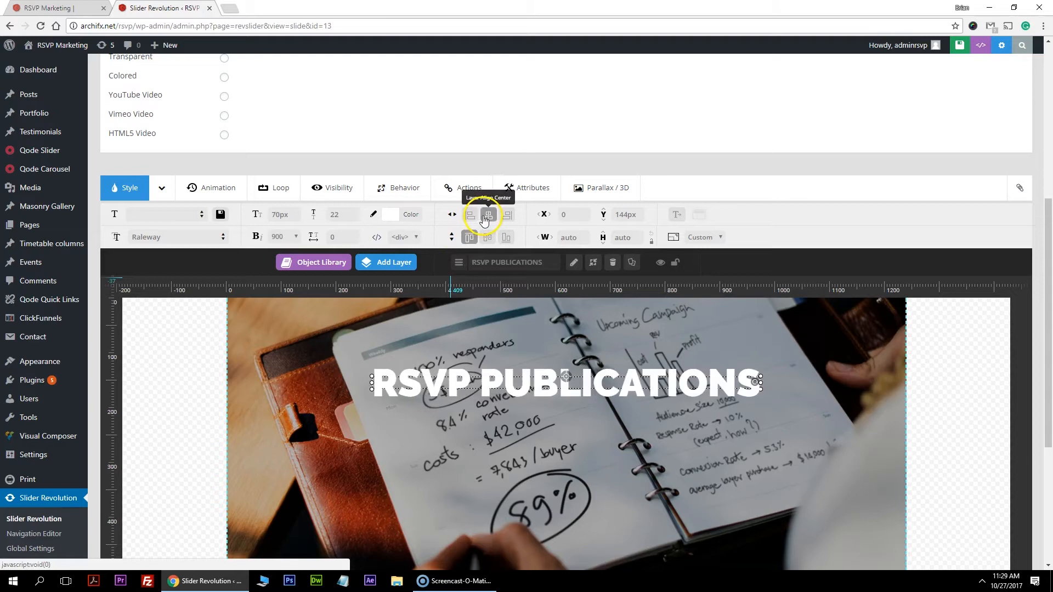
{"action": "left_click", "coordinate": [506, 215]}
{"action": "left_click", "coordinate": [487, 215]}
{"action": "left_click", "coordinate": [471, 217]}
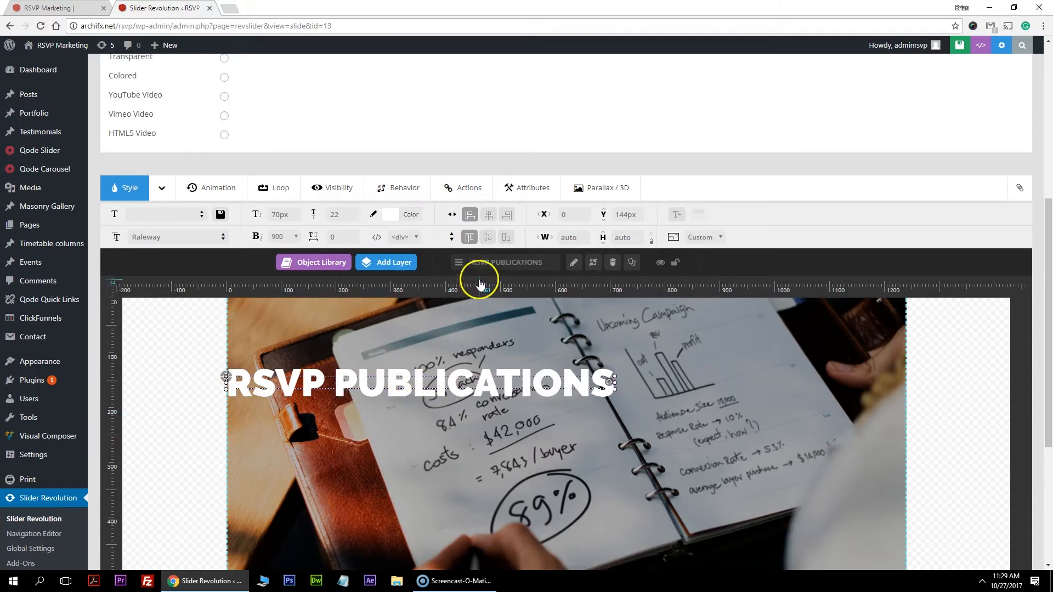
Step: Move the RSVP PUBLICATIONS layer to about X 96 px, Y 175 px and show the layer types available to add
{"action": "left_click_drag", "start_coordinate": [376, 389], "coordinate": [425, 388]}
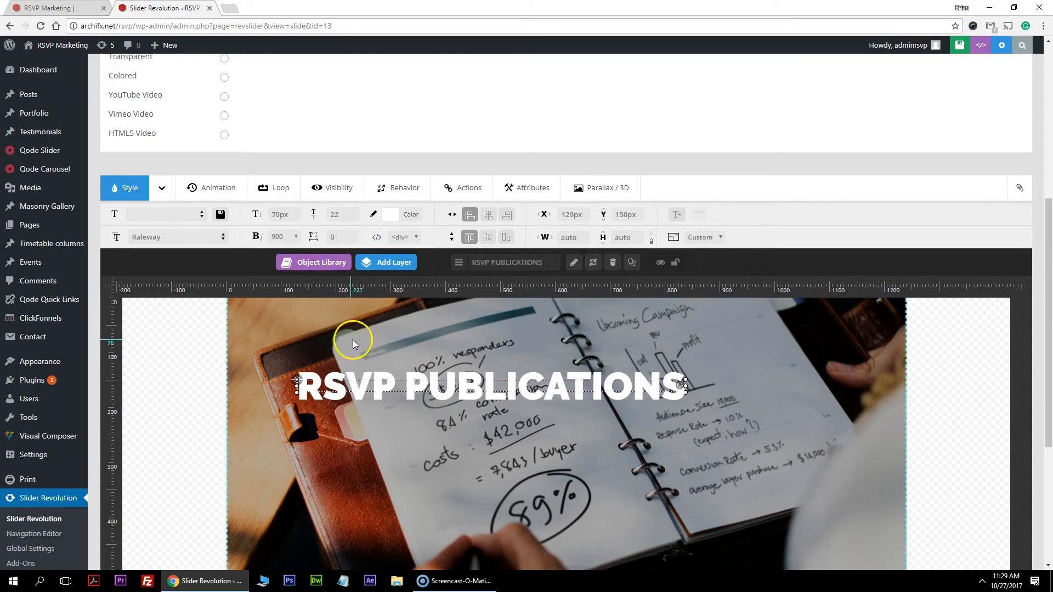
{"action": "scroll", "coordinate": [354, 340], "scroll_direction": "down", "scroll_amount": 2}
{"action": "left_click_drag", "start_coordinate": [393, 274], "coordinate": [375, 288]}
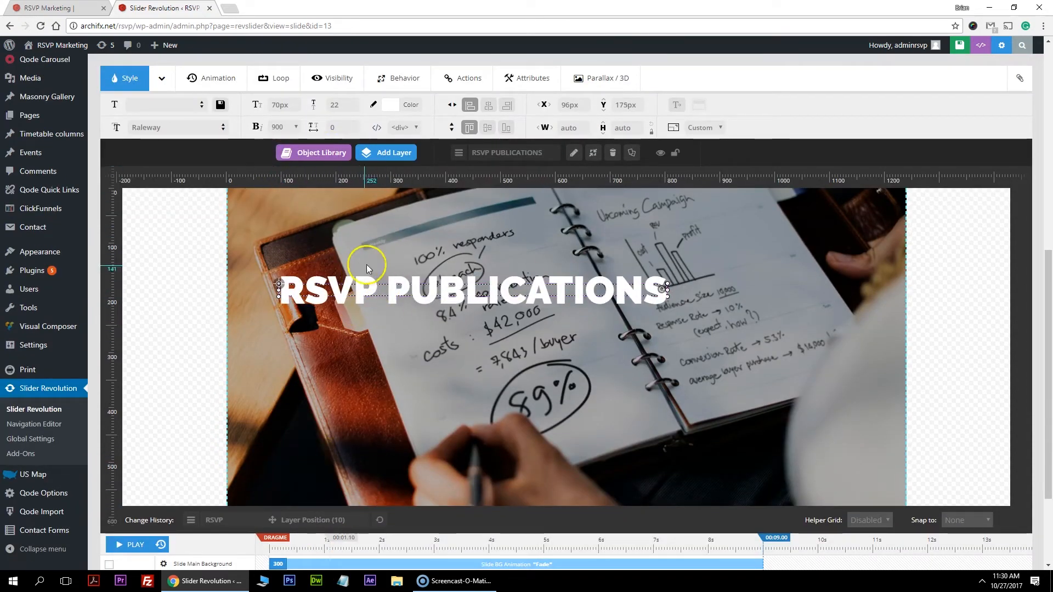
{"action": "left_click", "coordinate": [376, 153]}
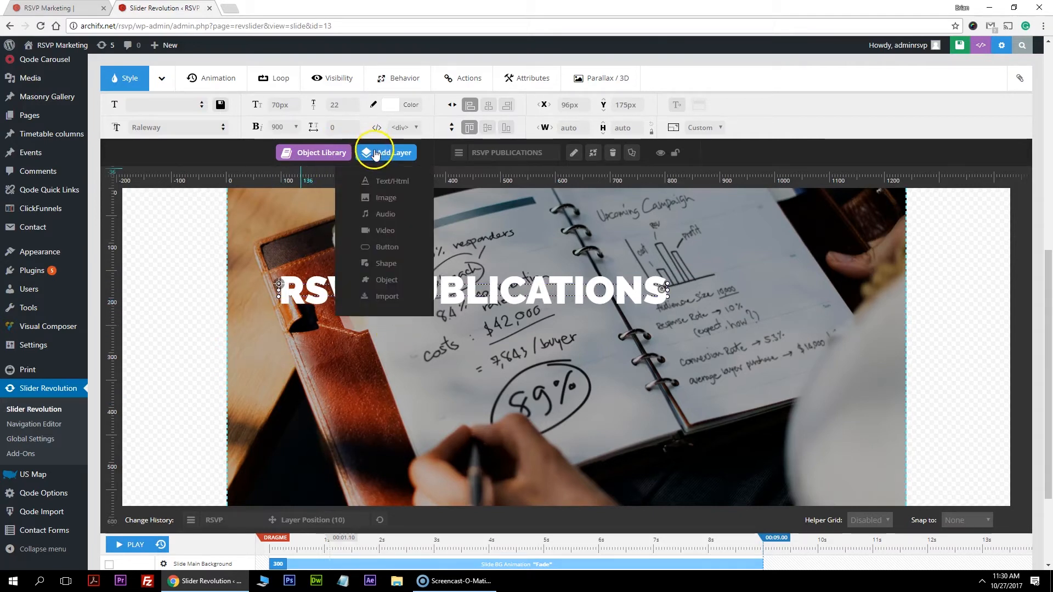
Step: Extend the slide's duration on the timeline to about 00:09.28 and preview the slide's animation
{"action": "scroll", "coordinate": [301, 410], "scroll_direction": "down", "scroll_amount": 3}
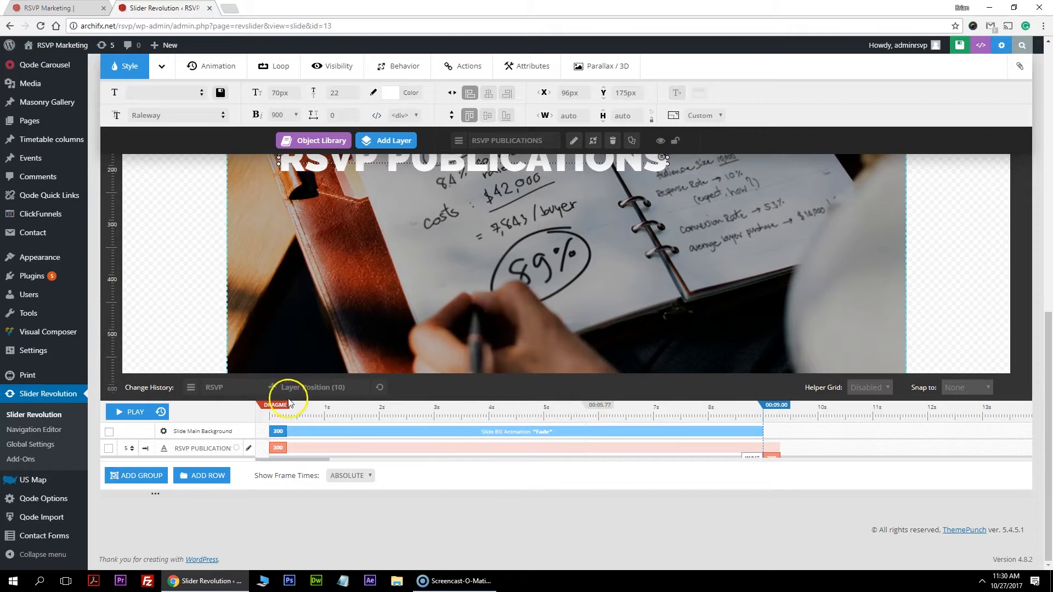
{"action": "mouse_move", "coordinate": [783, 405]}
{"action": "left_mouse_down"}
{"action": "mouse_move", "coordinate": [819, 407]}
{"action": "mouse_move", "coordinate": [799, 414]}
{"action": "left_mouse_up"}
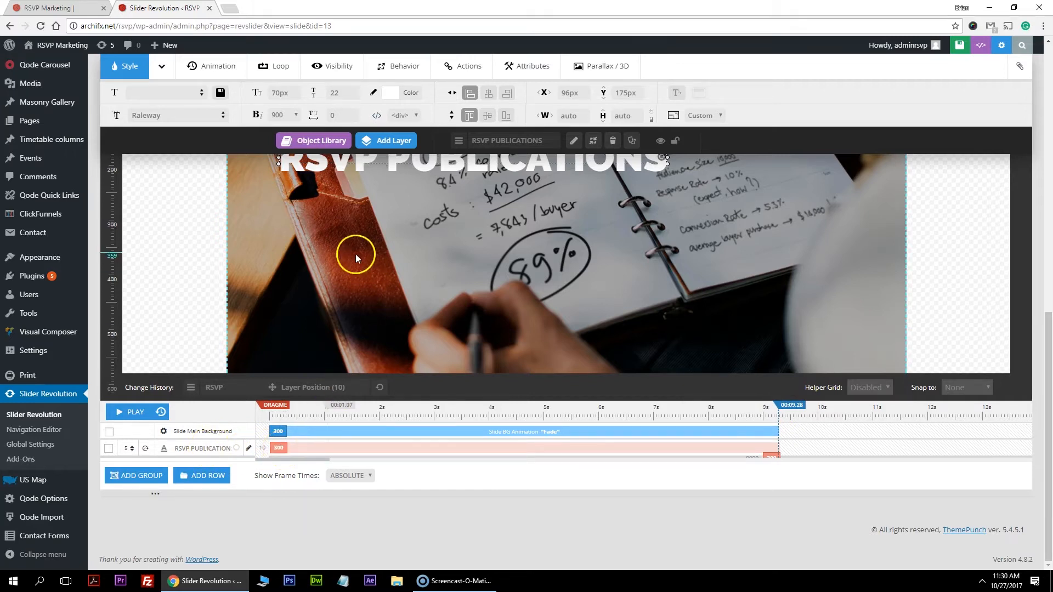
{"action": "scroll", "coordinate": [321, 330], "scroll_direction": "up", "scroll_amount": 1}
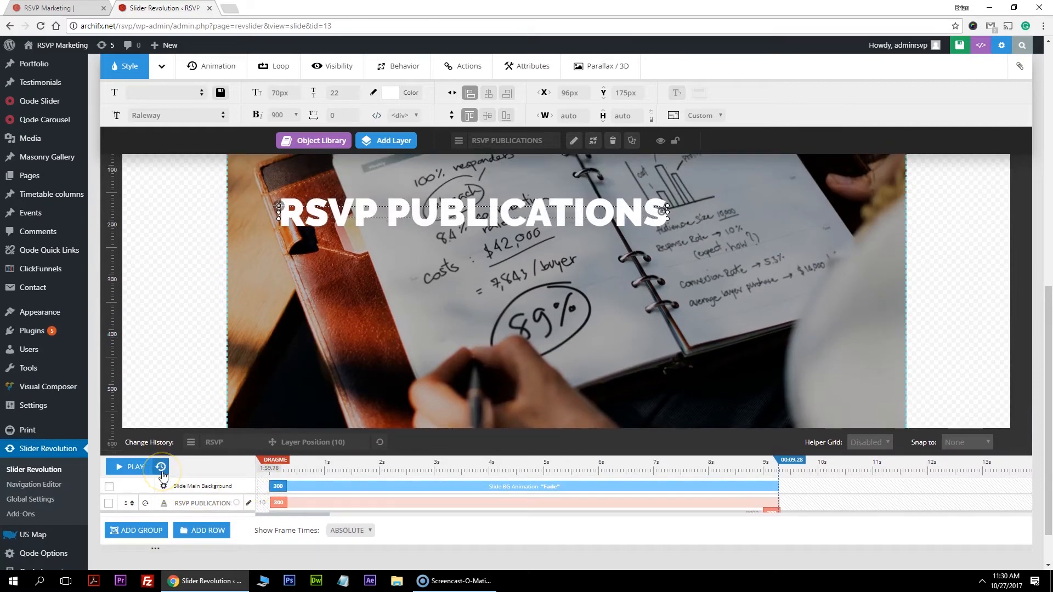
{"action": "left_click", "coordinate": [130, 472]}
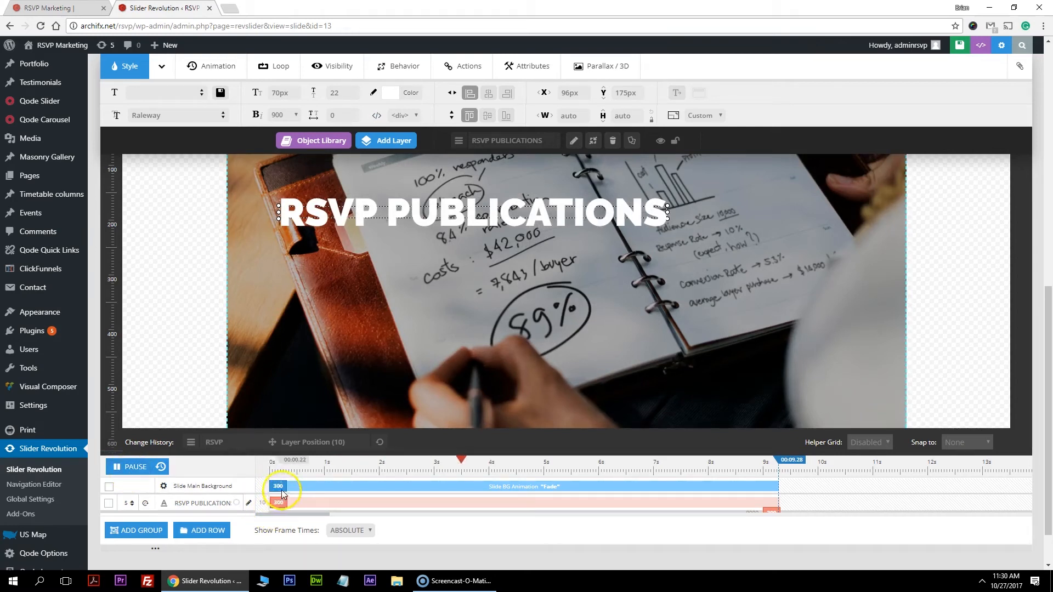
{"action": "left_click", "coordinate": [137, 469]}
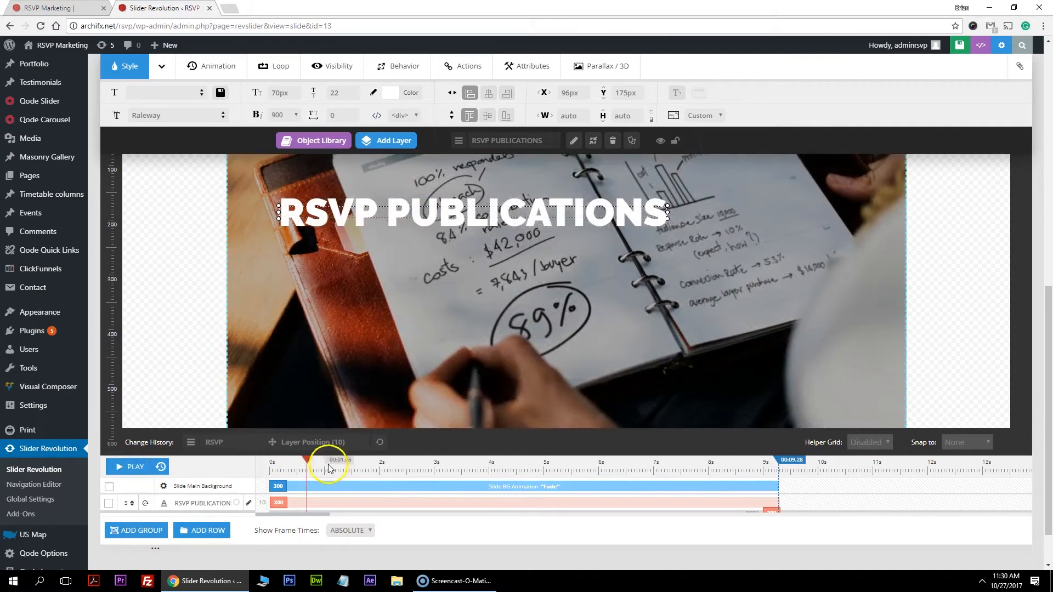
Step: Start the RSVP PUBLICATIONS layer's intro animation at 300 ms with a 2000 ms duration, and preview it
{"action": "left_click_drag", "start_coordinate": [278, 503], "coordinate": [292, 502]}
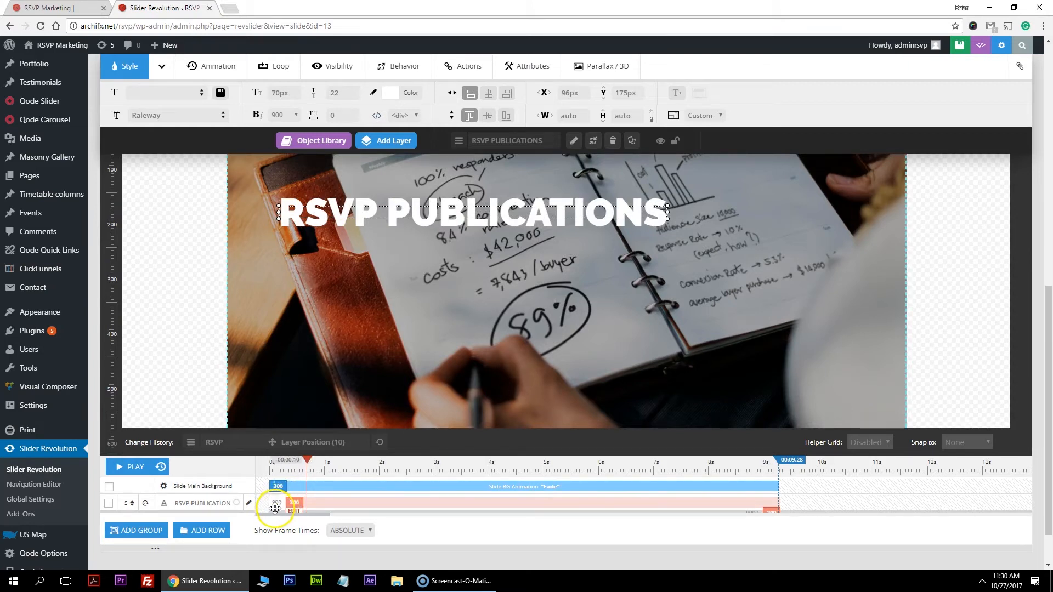
{"action": "left_click_drag", "start_coordinate": [308, 506], "coordinate": [397, 499]}
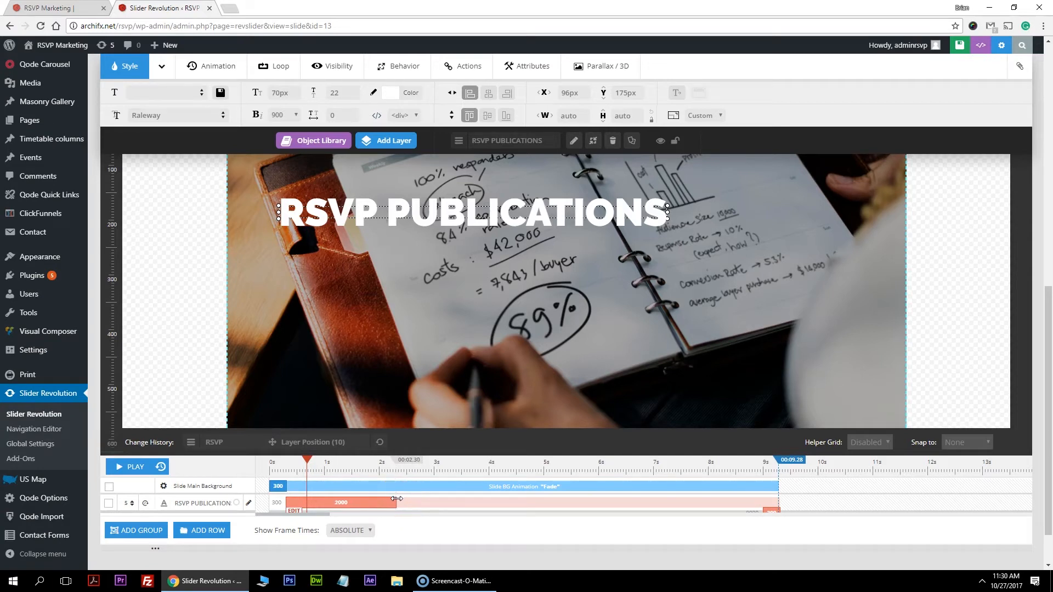
{"action": "left_click", "coordinate": [162, 467]}
{"action": "left_click", "coordinate": [127, 468]}
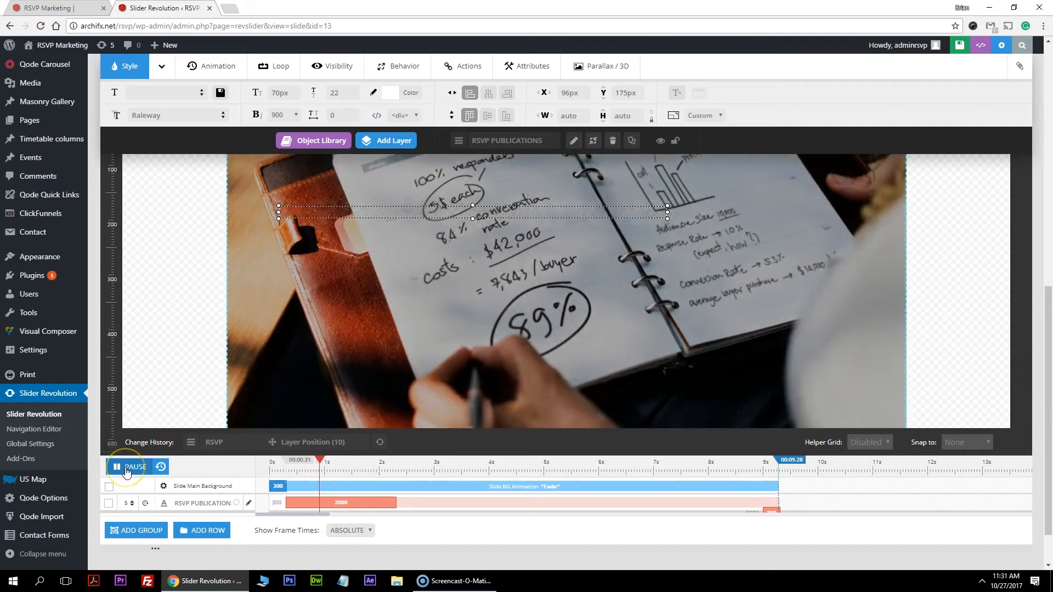
{"action": "left_click", "coordinate": [128, 467]}
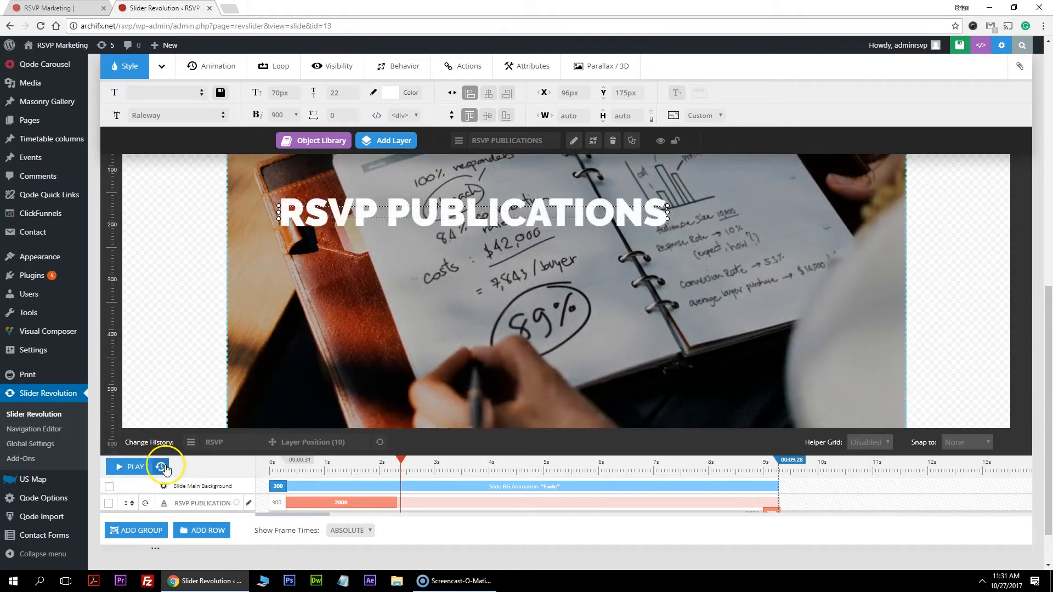
{"action": "left_click", "coordinate": [126, 467]}
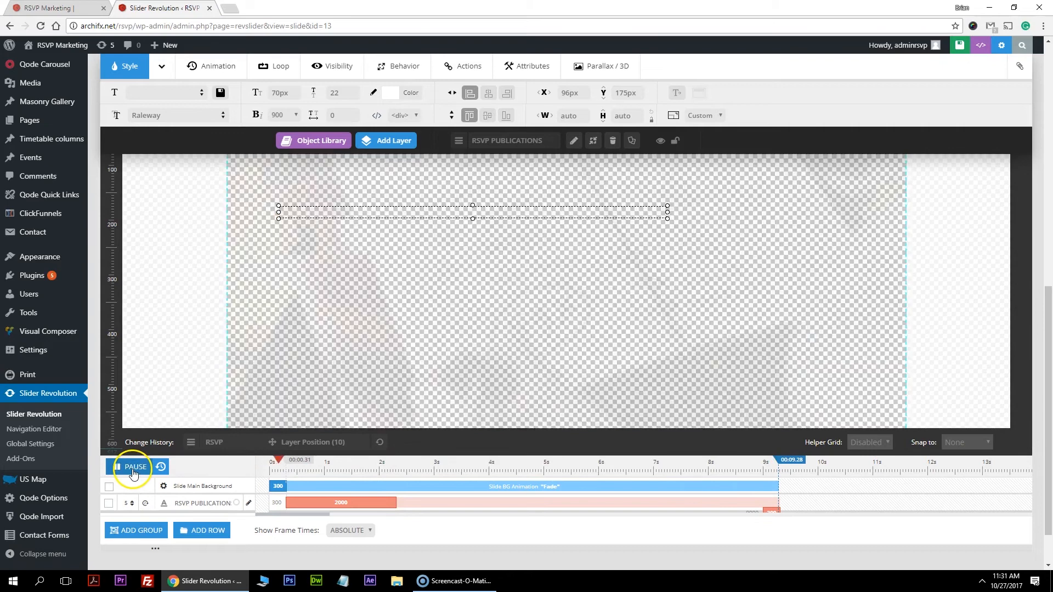
{"action": "left_click", "coordinate": [129, 469]}
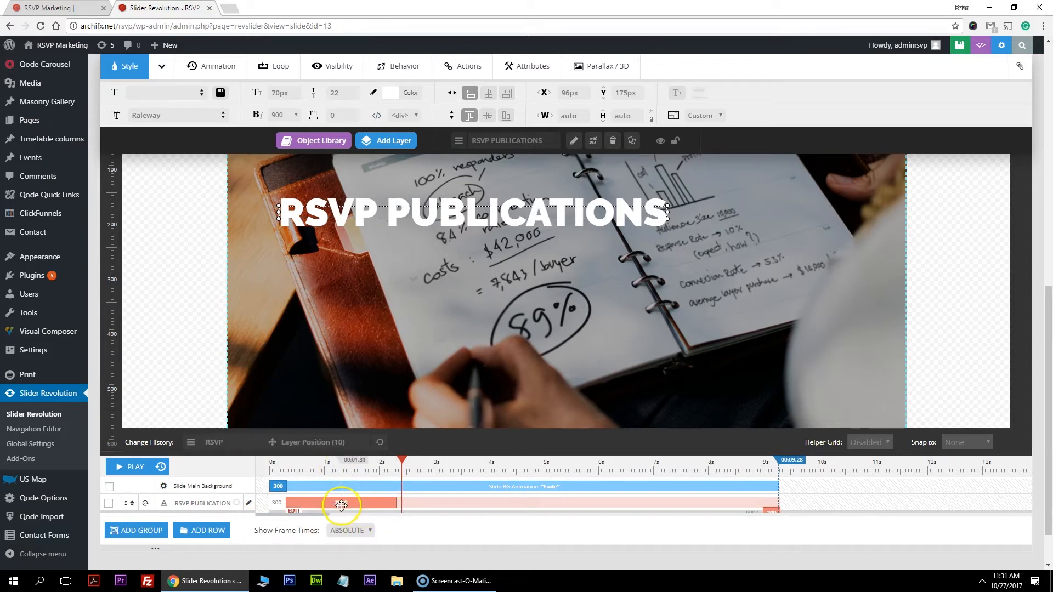
Step: Shift the RSVP PUBLICATIONS layer's exit animation to start at the slide's end marker at 00:09.28
{"action": "scroll", "coordinate": [789, 491], "scroll_direction": "down", "scroll_amount": 1}
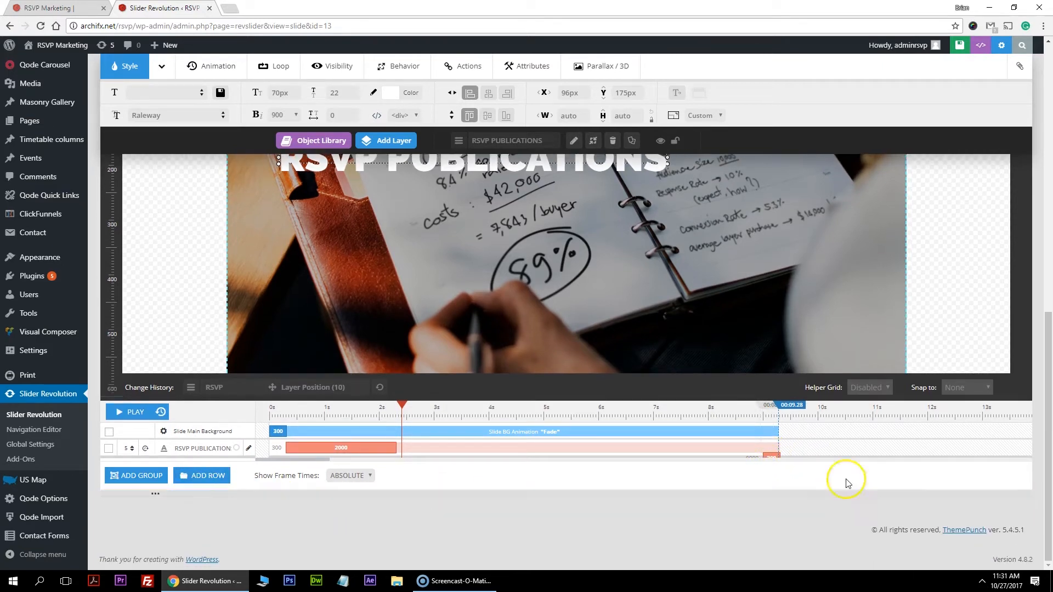
{"action": "left_click_drag", "start_coordinate": [768, 455], "coordinate": [783, 455]}
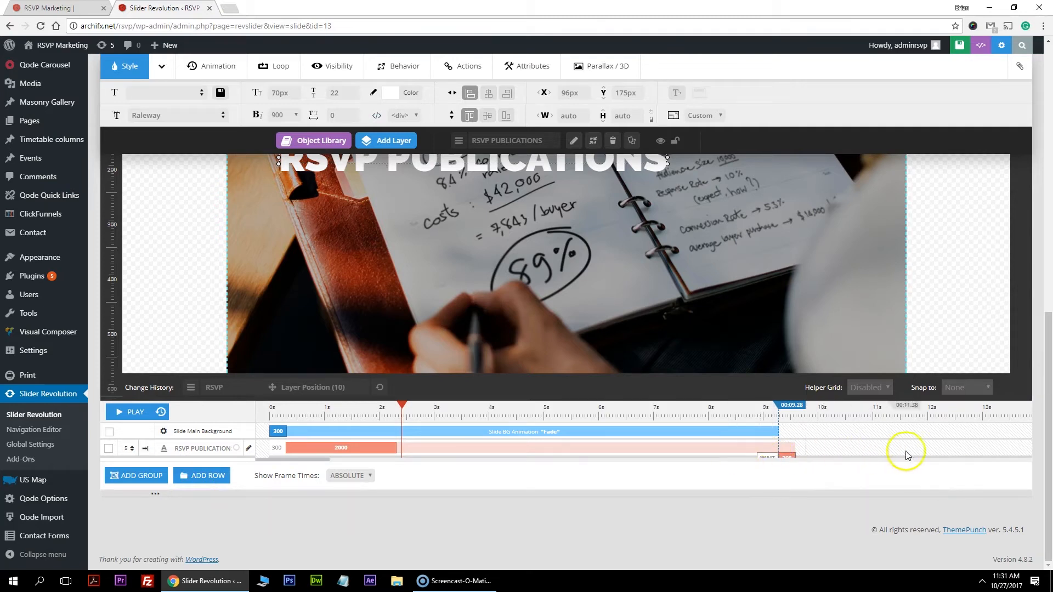
{"action": "key", "text": "ctrl+minus"}
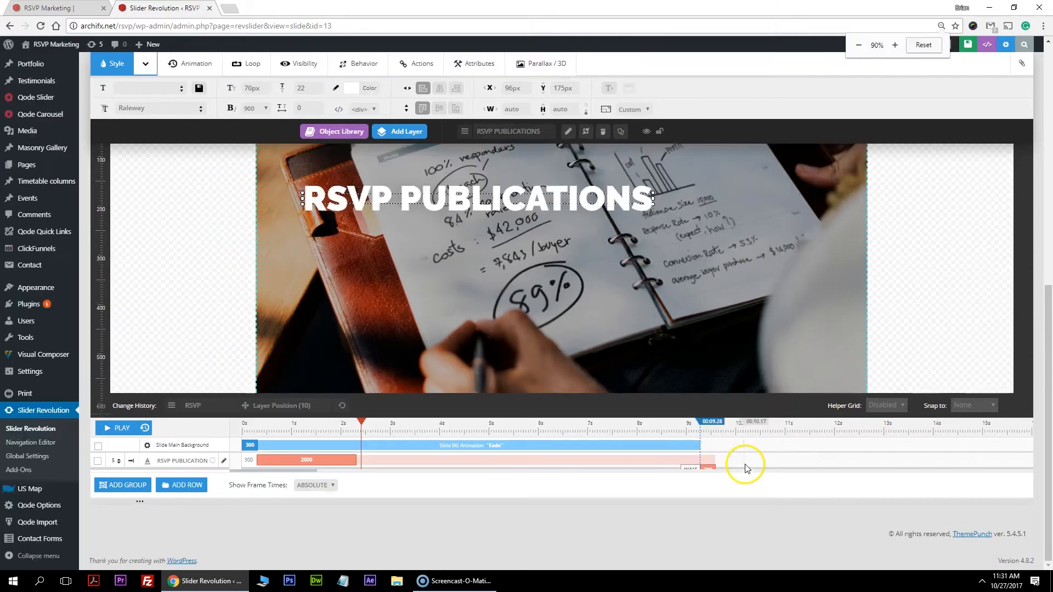
{"action": "key", "text": "ctrl+plus"}
{"action": "key", "text": "ctrl+minus"}
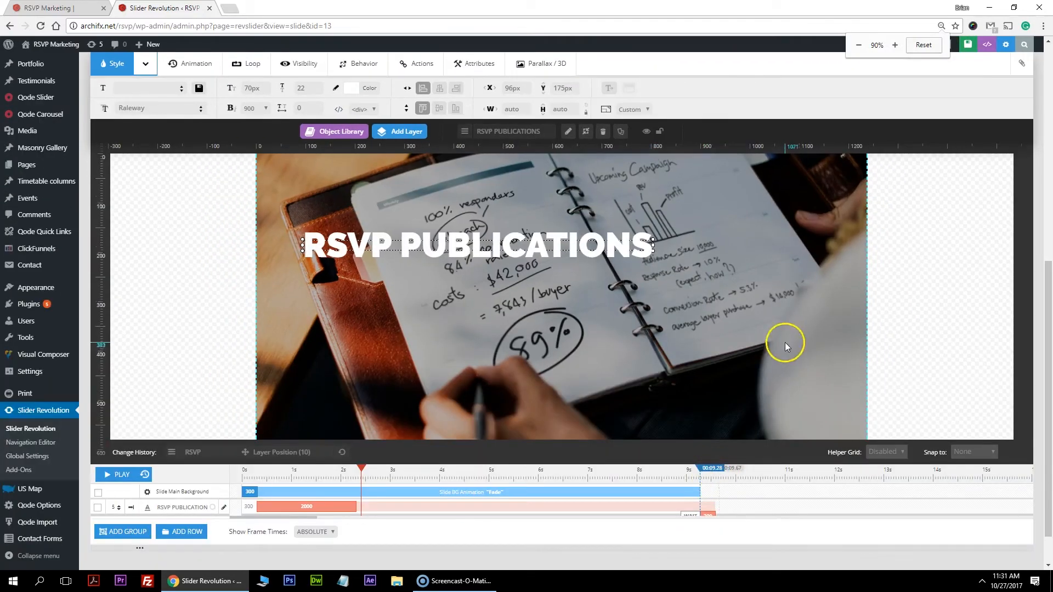
{"action": "left_click", "coordinate": [896, 46]}
{"action": "scroll", "coordinate": [764, 324], "scroll_direction": "down", "scroll_amount": 2}
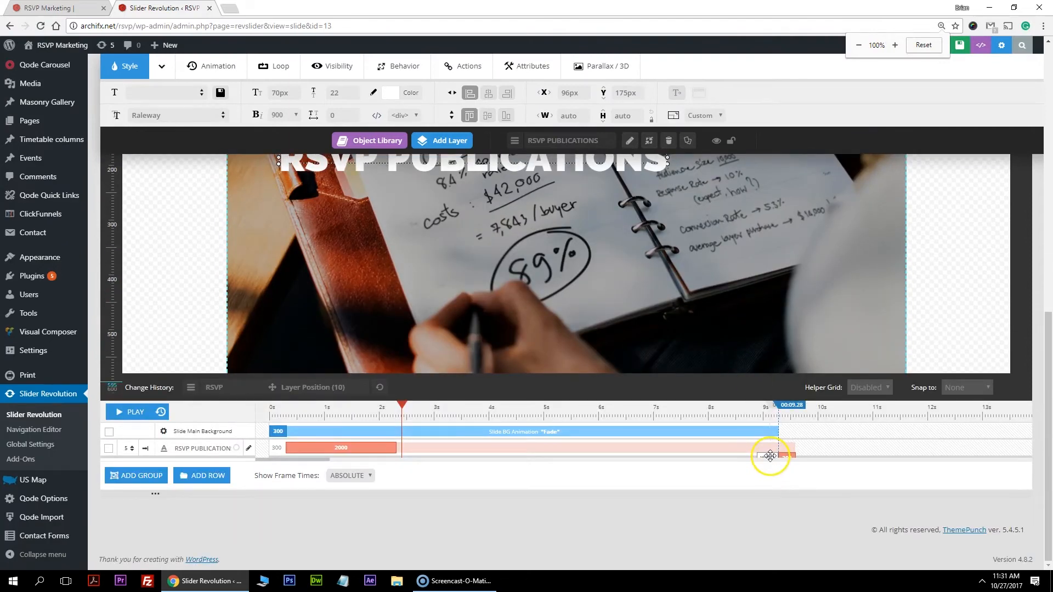
Step: Bring the RSVP PUBLICATIONS layer's exit forward to just after its intro animation and preview the timing
{"action": "left_click_drag", "start_coordinate": [770, 456], "coordinate": [417, 454]}
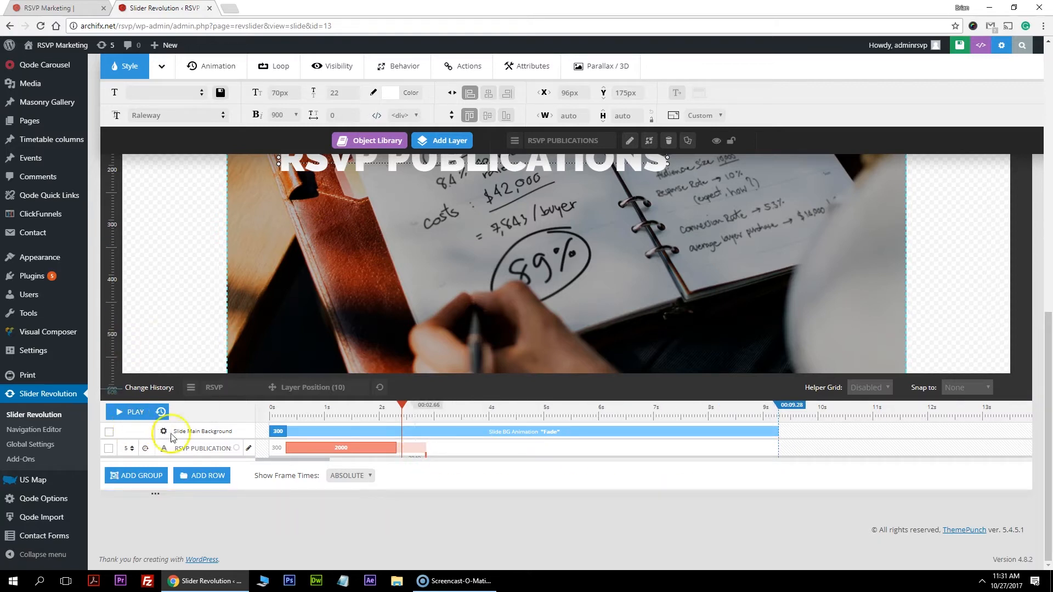
{"action": "left_click", "coordinate": [121, 414]}
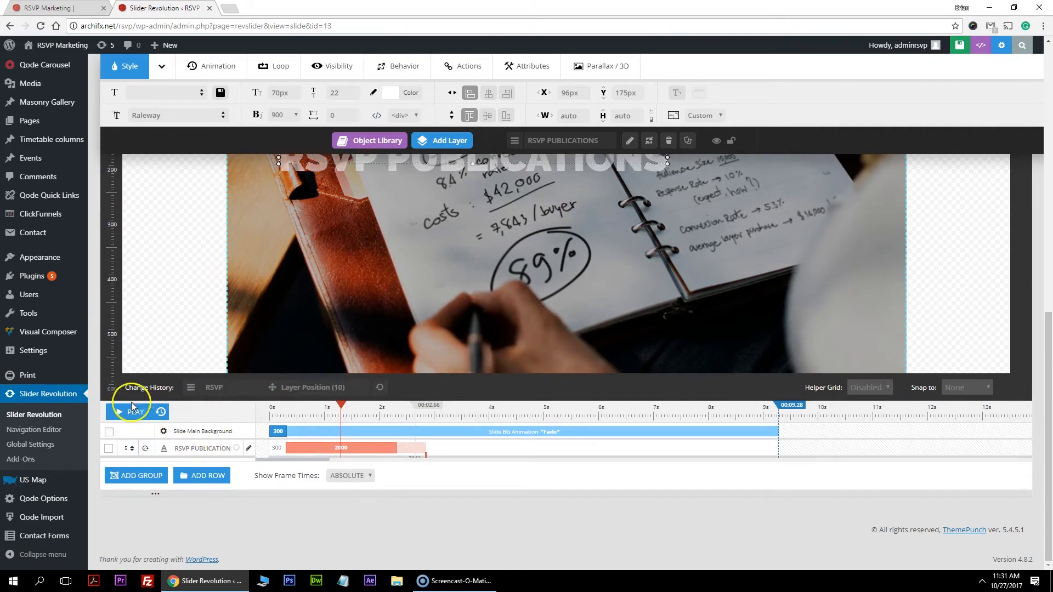
{"action": "left_click", "coordinate": [124, 412]}
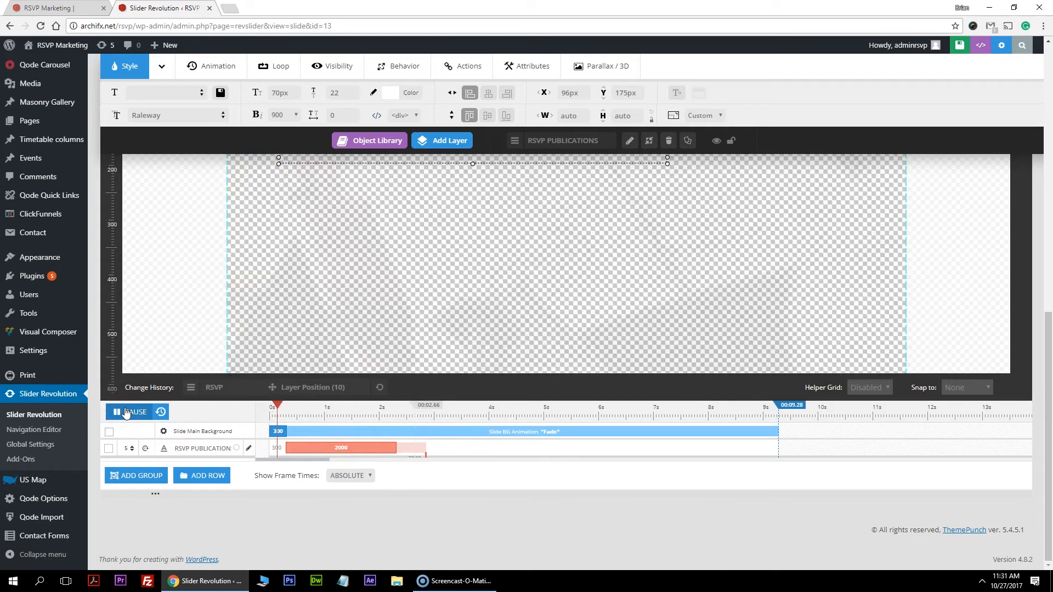
{"action": "left_click", "coordinate": [126, 413]}
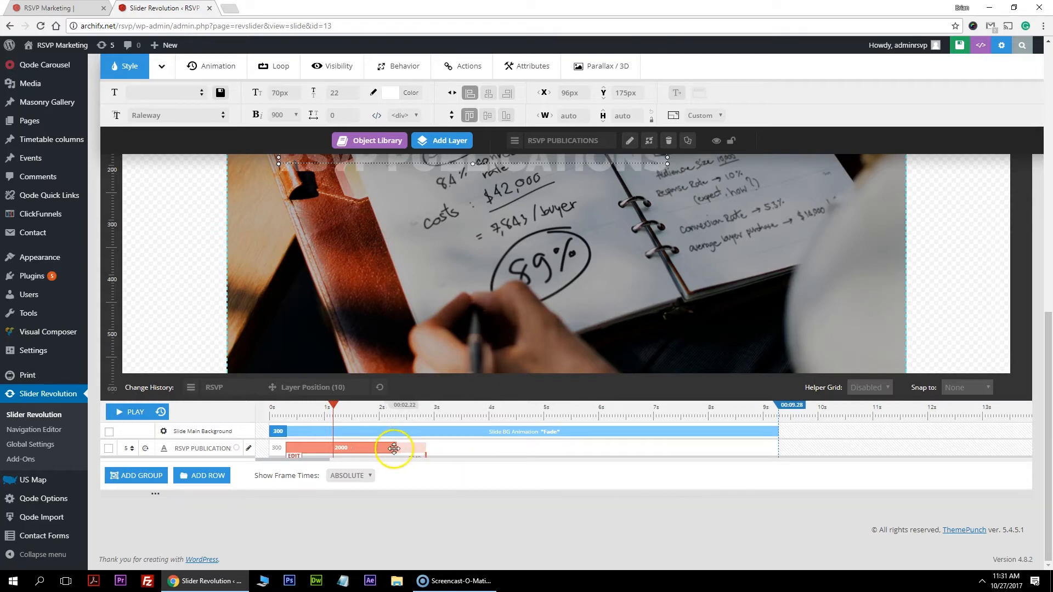
Step: Return the RSVP PUBLICATIONS layer's exit to the slide's end, start its intro animation at 170 ms, and preview the slide
{"action": "left_click_drag", "start_coordinate": [389, 449], "coordinate": [647, 460]}
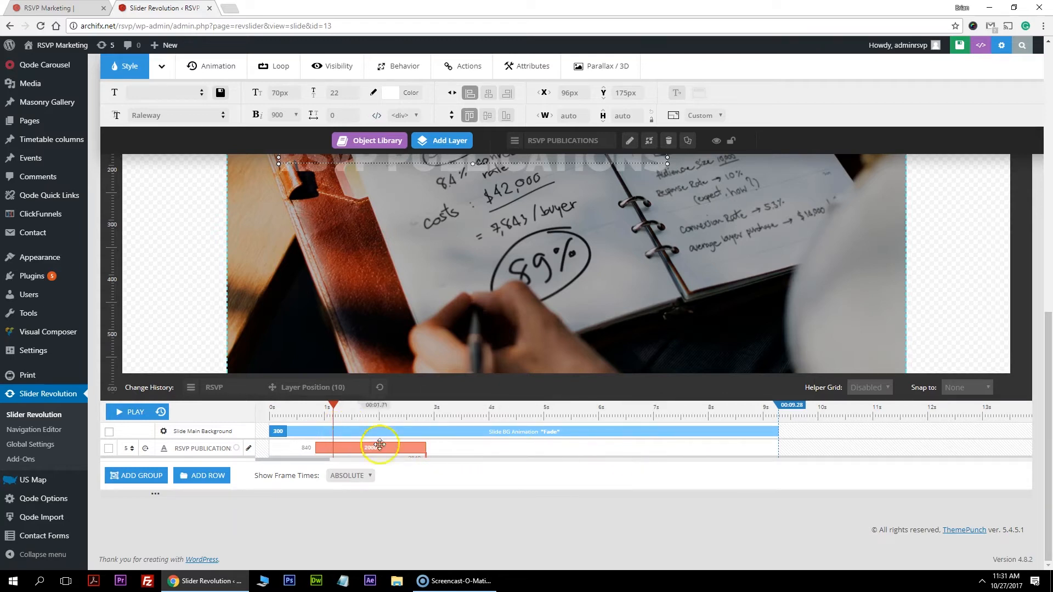
{"action": "mouse_move", "coordinate": [412, 457]}
{"action": "left_mouse_down"}
{"action": "mouse_move", "coordinate": [748, 470]}
{"action": "mouse_move", "coordinate": [757, 454]}
{"action": "left_mouse_up"}
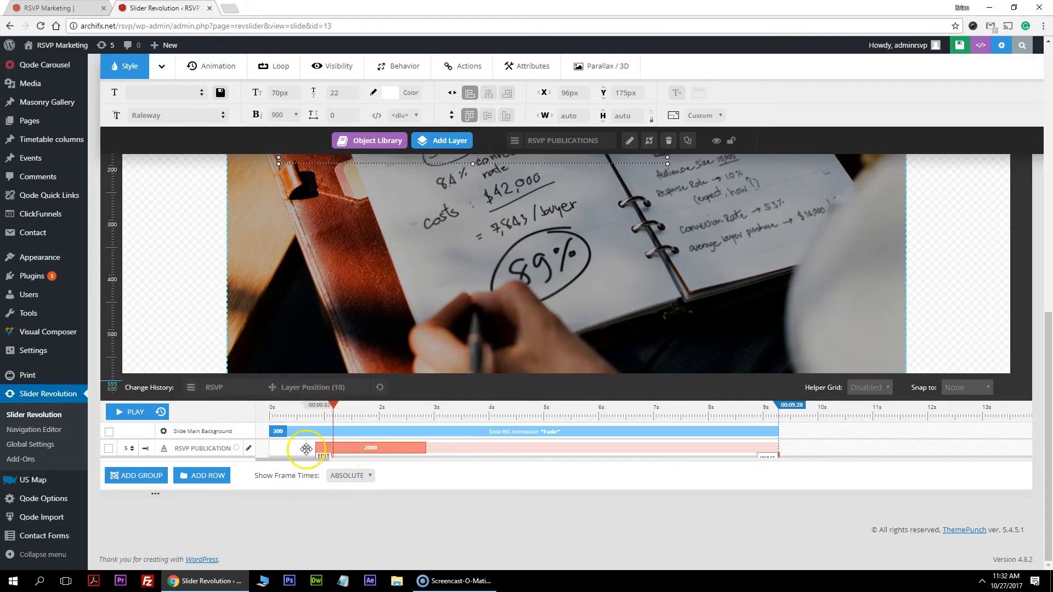
{"action": "left_click_drag", "start_coordinate": [318, 448], "coordinate": [285, 448]}
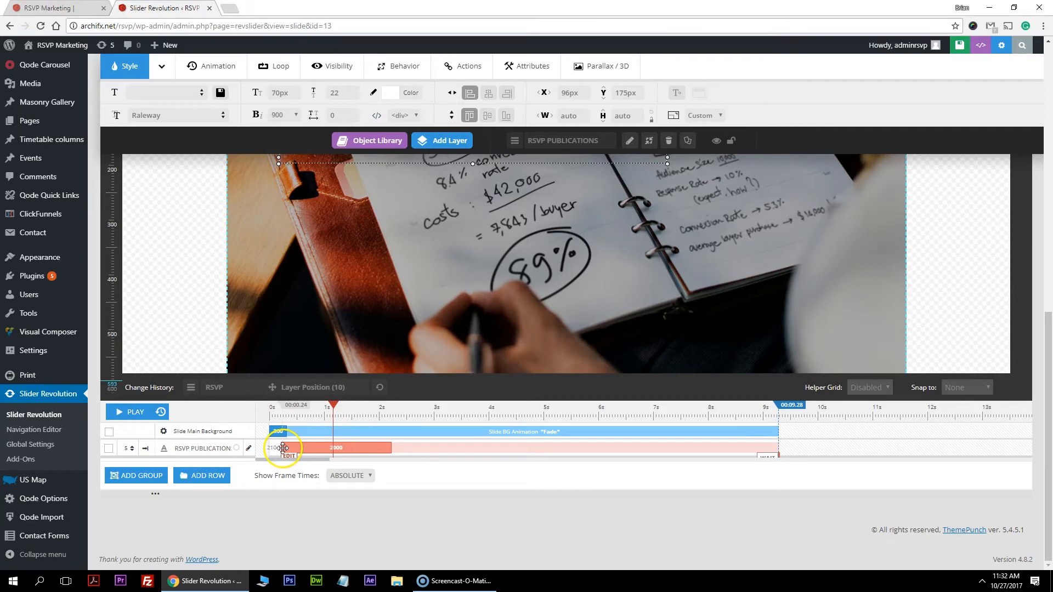
{"action": "left_click", "coordinate": [131, 413]}
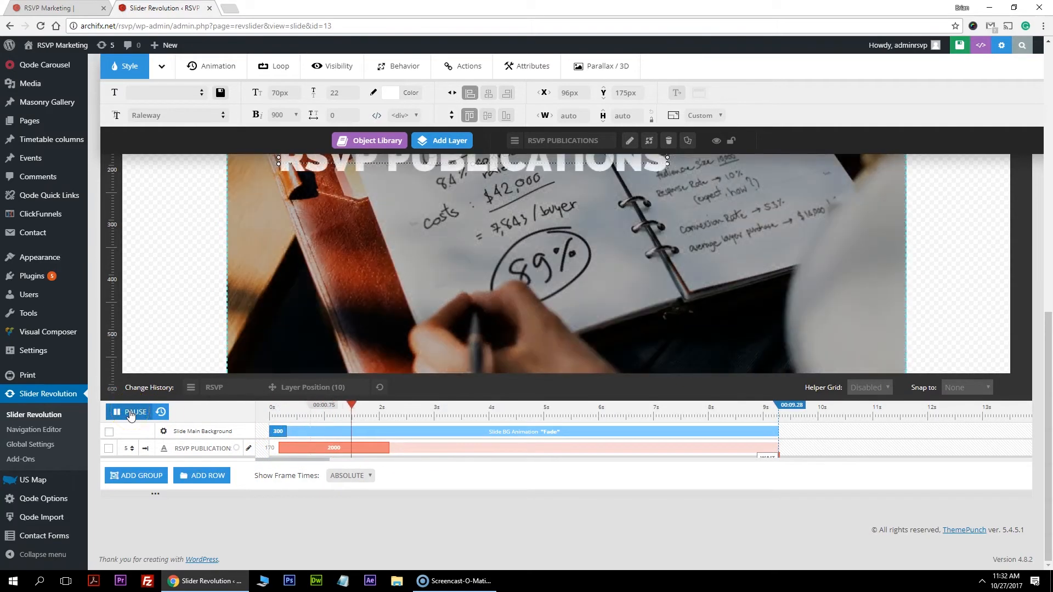
{"action": "left_click", "coordinate": [131, 414]}
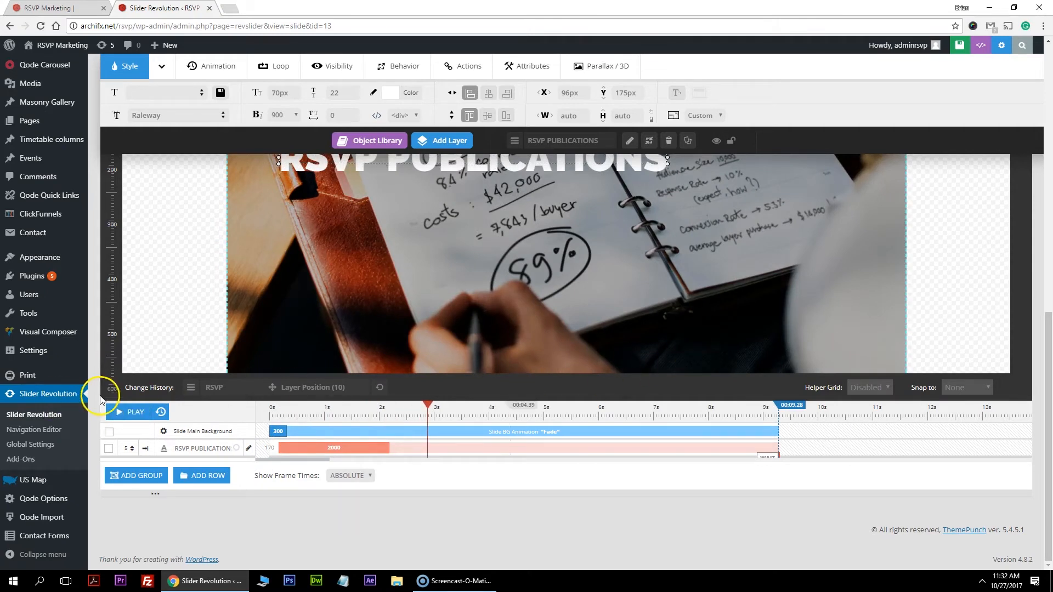
{"action": "scroll", "coordinate": [912, 414], "scroll_direction": "up", "scroll_amount": 4}
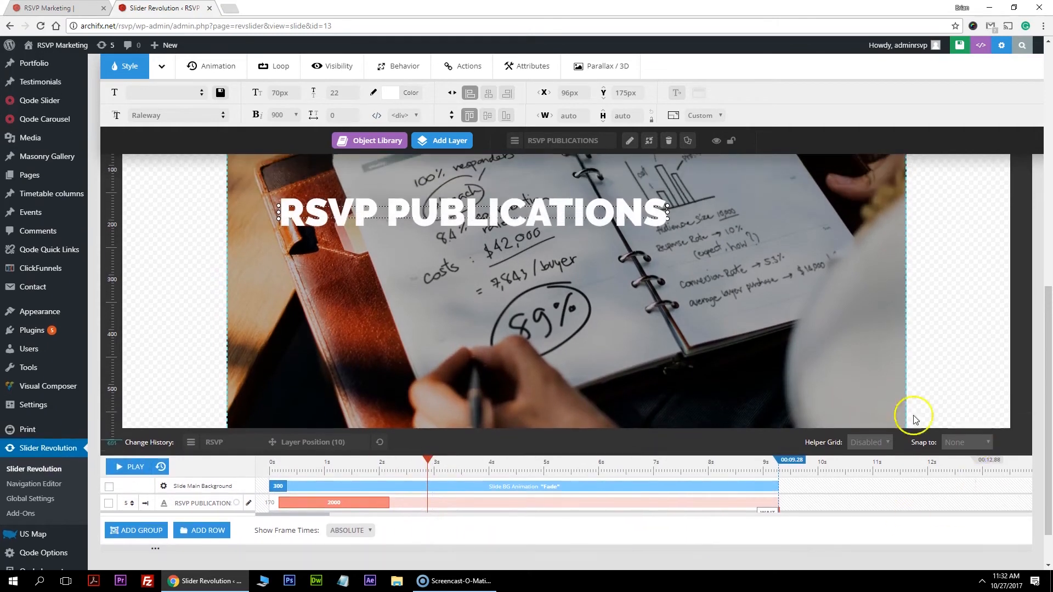
{"action": "scroll", "coordinate": [364, 387], "scroll_direction": "down", "scroll_amount": 2}
{"action": "left_click", "coordinate": [445, 272]}
{"action": "right_click", "coordinate": [430, 277]}
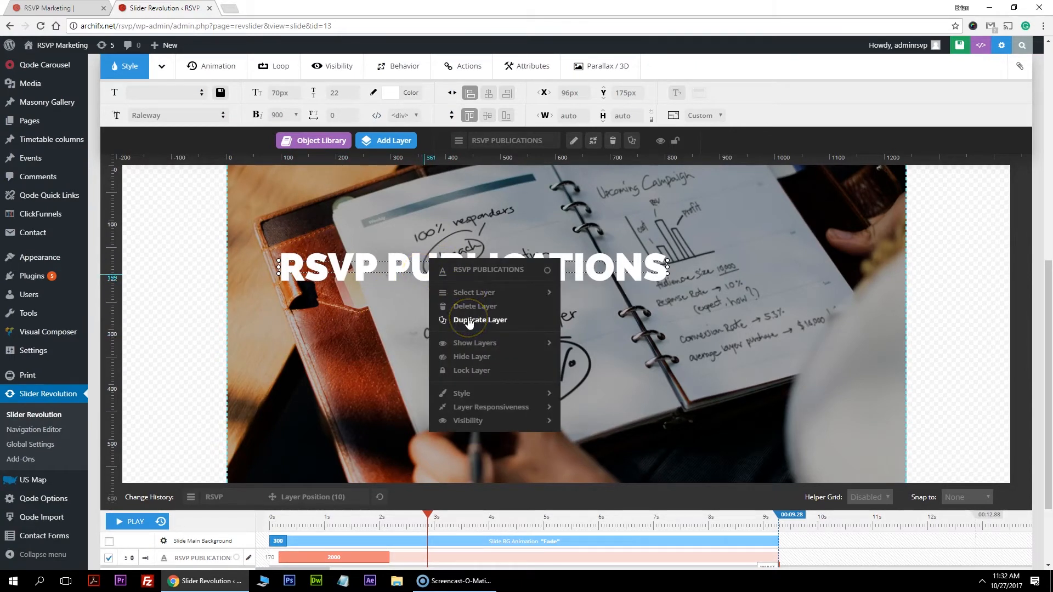
Step: Add a text layer reading "ADVERTISE TO THE AFFLUENT" and place it just below the RSVP PUBLICATIONS heading at about X 105, Y 225 px
{"action": "mouse_move", "coordinate": [406, 149]}
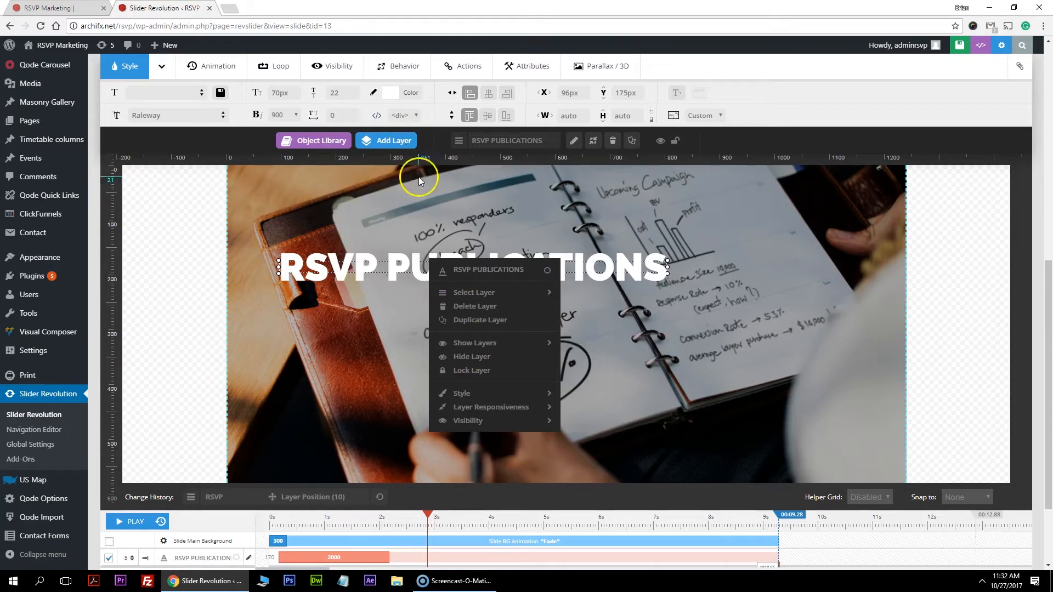
{"action": "left_click", "coordinate": [391, 169]}
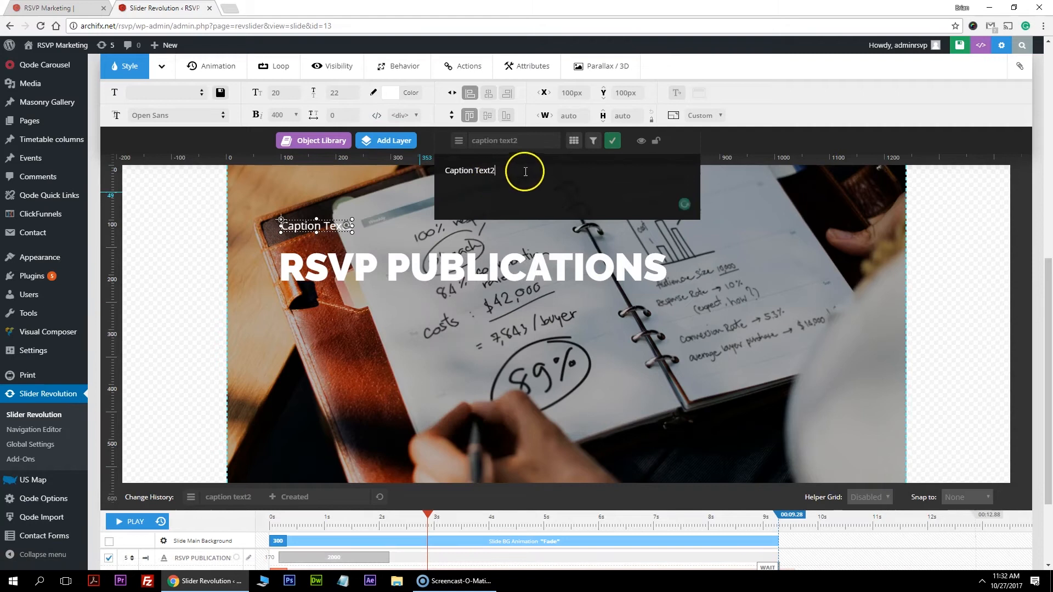
{"action": "type", "text": "a"}
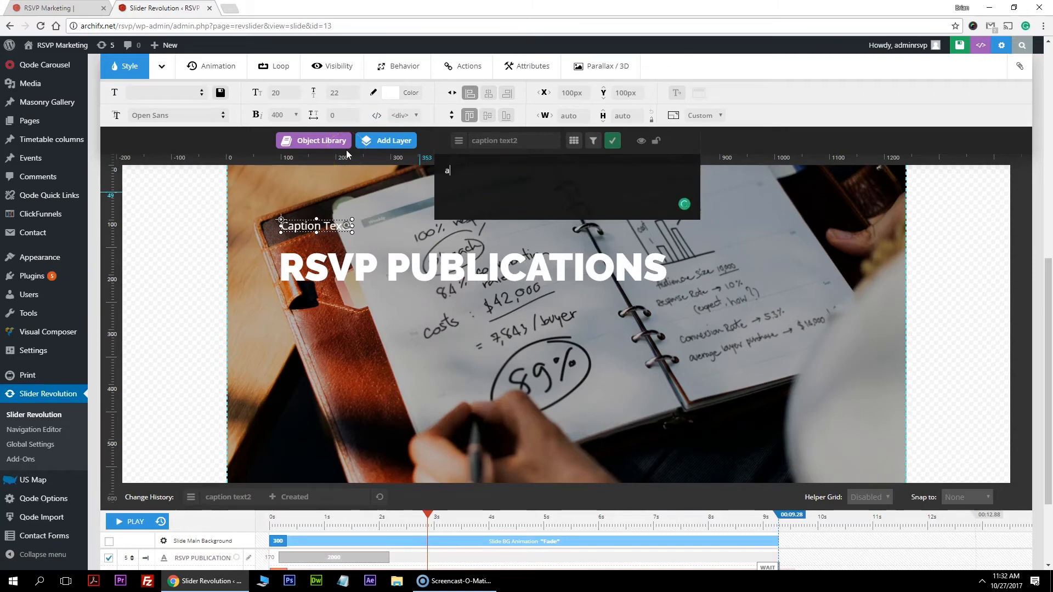
{"action": "type", "text": "DVERTISE TO TH"}
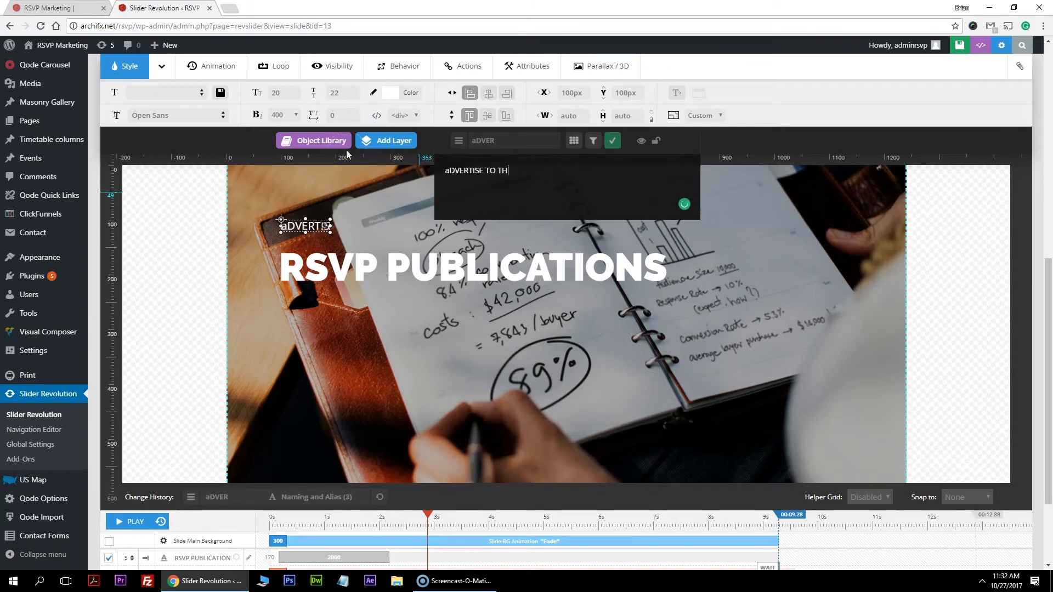
{"action": "type", "text": "E AFFLUENT"}
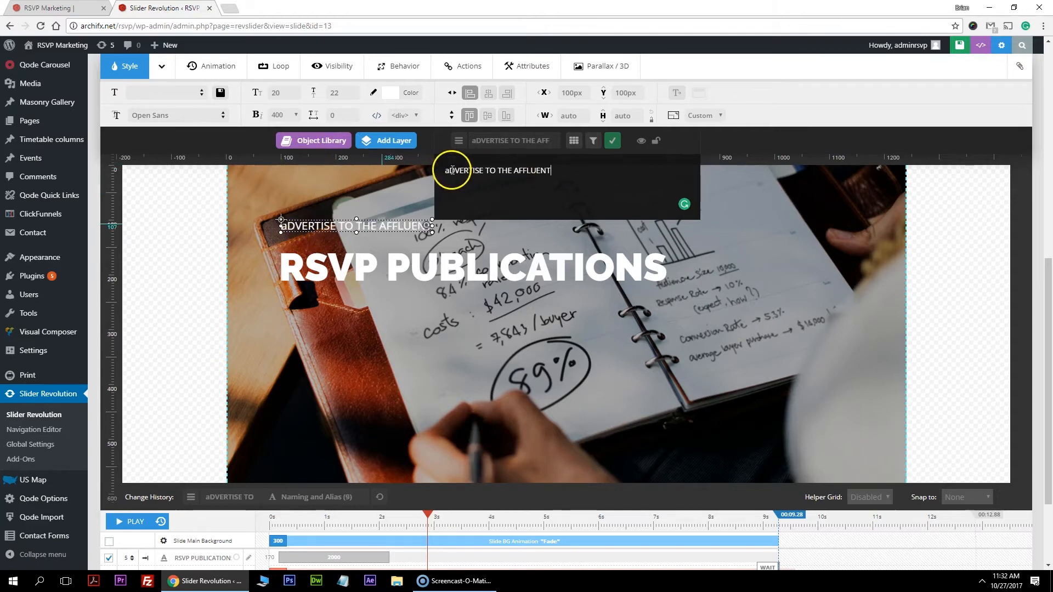
{"action": "left_click_drag", "start_coordinate": [449, 170], "coordinate": [444, 171]}
{"action": "type", "text": "A"}
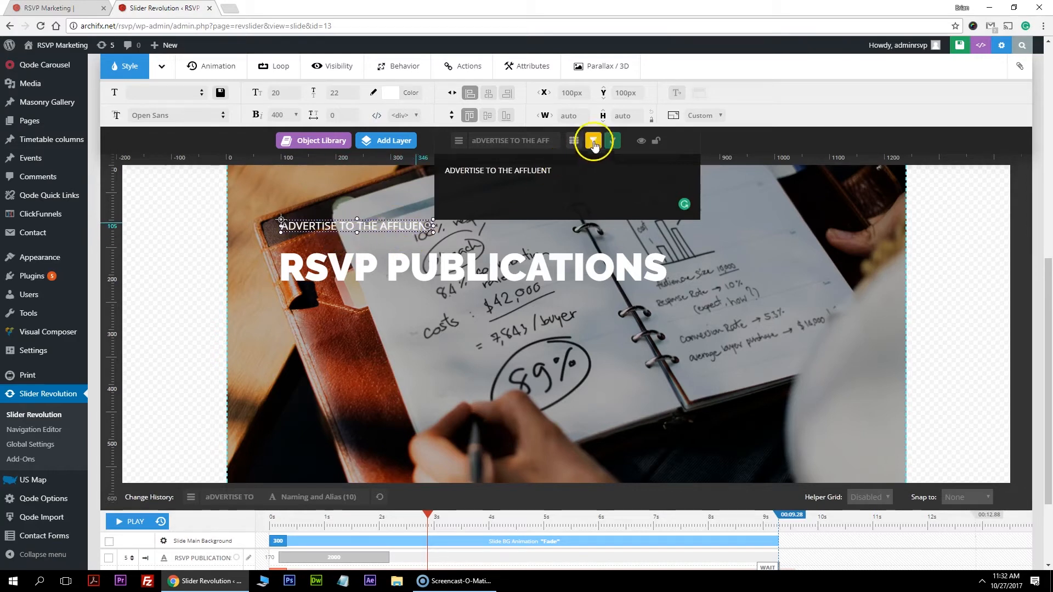
{"action": "left_click", "coordinate": [612, 140]}
{"action": "left_click_drag", "start_coordinate": [383, 221], "coordinate": [387, 294]}
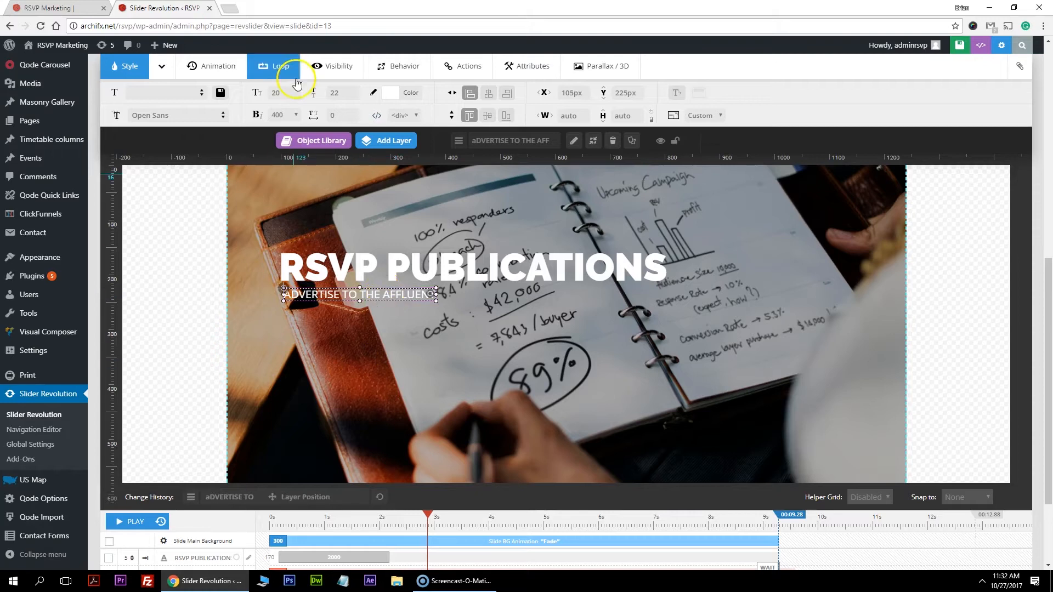
Step: Set the ADVERTISE TO THE AFFLUENT layer's font to Raleway with a weight of 700
{"action": "left_click", "coordinate": [193, 114]}
{"action": "type", "text": "RALE"}
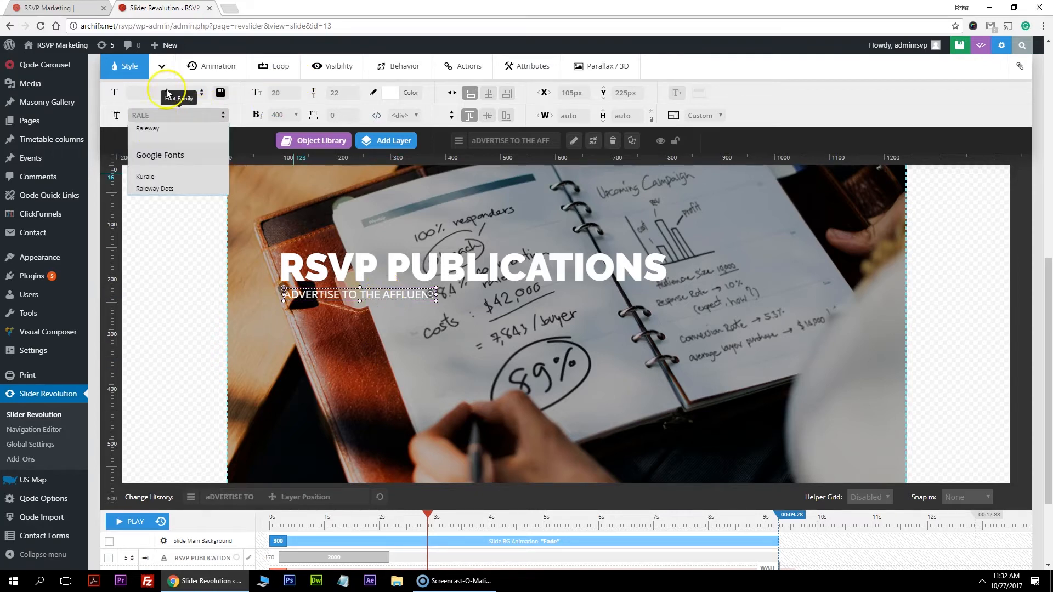
{"action": "left_click", "coordinate": [164, 131]}
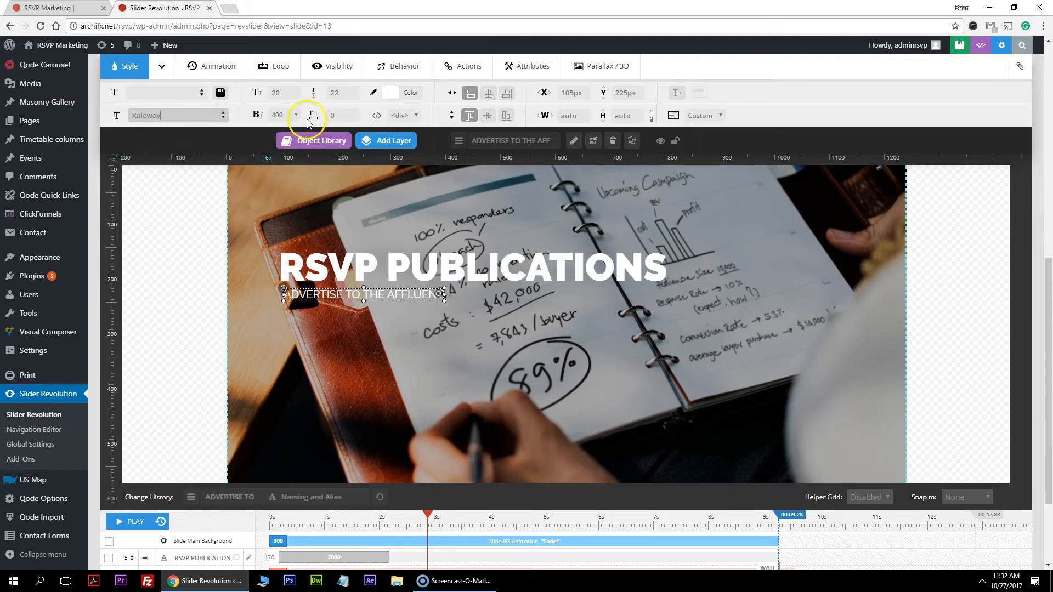
{"action": "left_click", "coordinate": [287, 115]}
{"action": "left_click", "coordinate": [278, 195]}
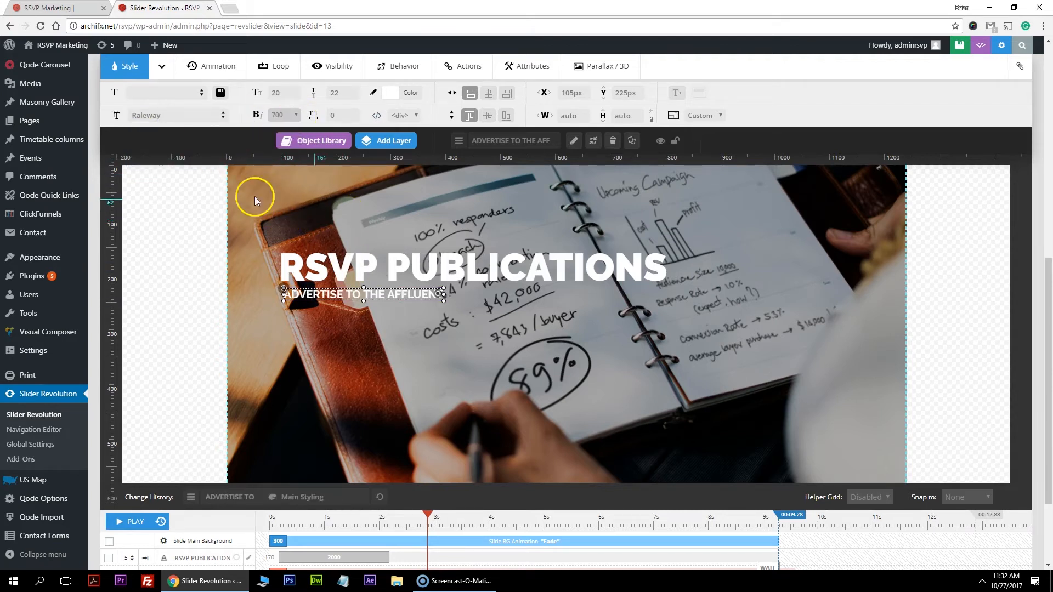
Step: Set the ADVERTISE TO THE AFFLUENT layer's letter spacing to 16px and nudge the layer down to about Y 232 px
{"action": "left_click", "coordinate": [335, 115]}
{"action": "left_click", "coordinate": [345, 116]}
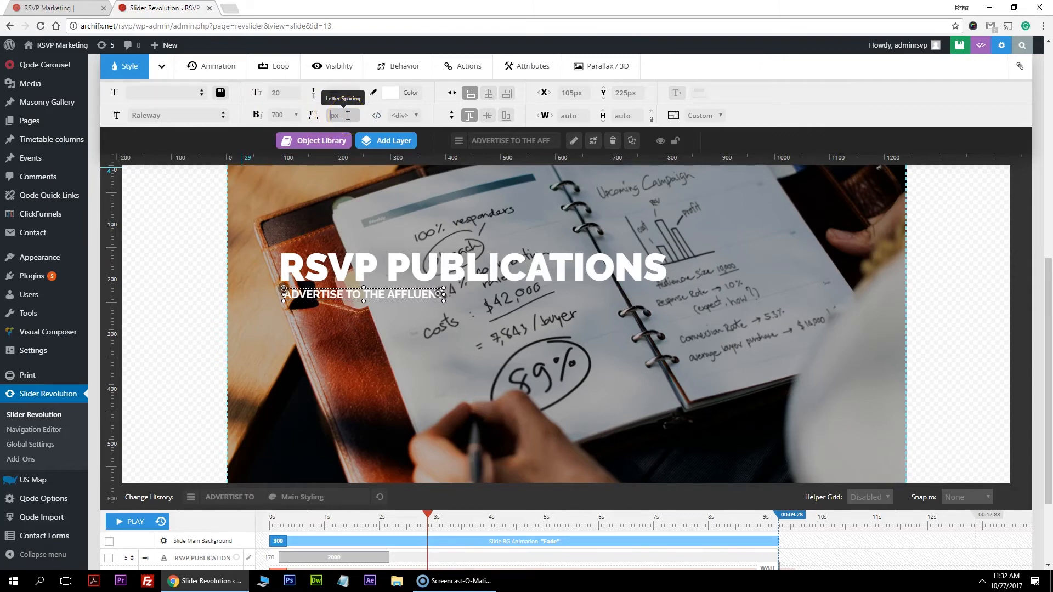
{"action": "type", "text": "6"}
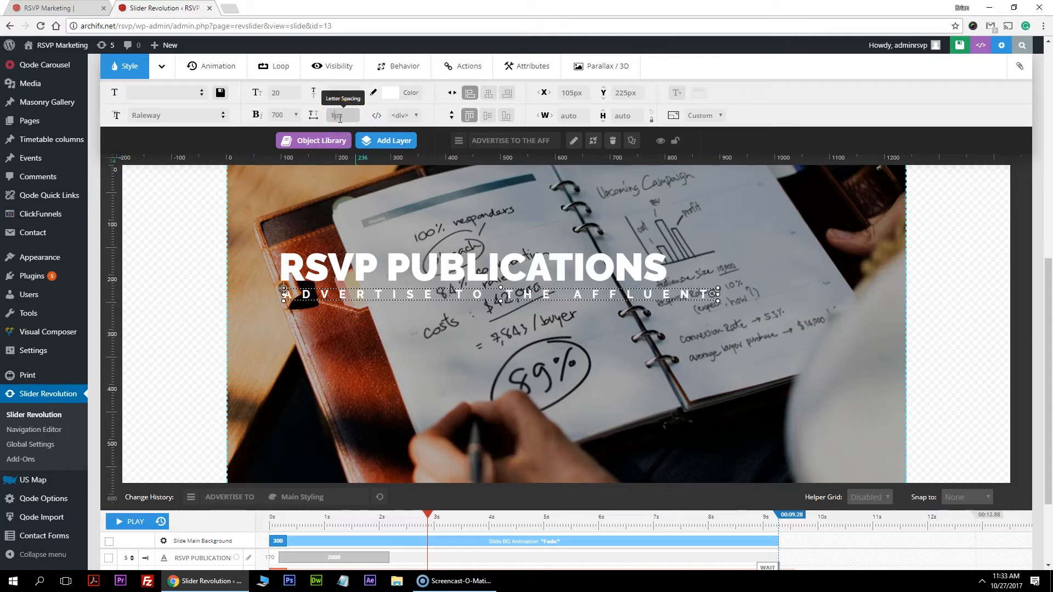
{"action": "type", "text": "7"}
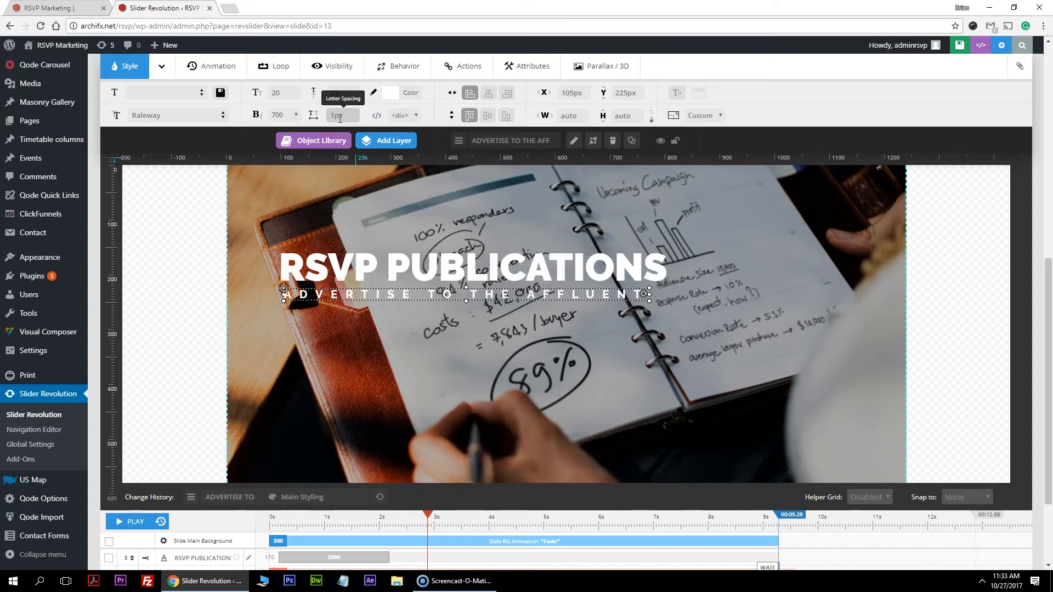
{"action": "left_click_drag", "start_coordinate": [391, 296], "coordinate": [392, 298]}
Step: Center the RSVP PUBLICATIONS and ADVERTISE TO THE AFFLUENT layers horizontally on the slide, then deselect them
{"action": "left_click", "coordinate": [535, 266]}
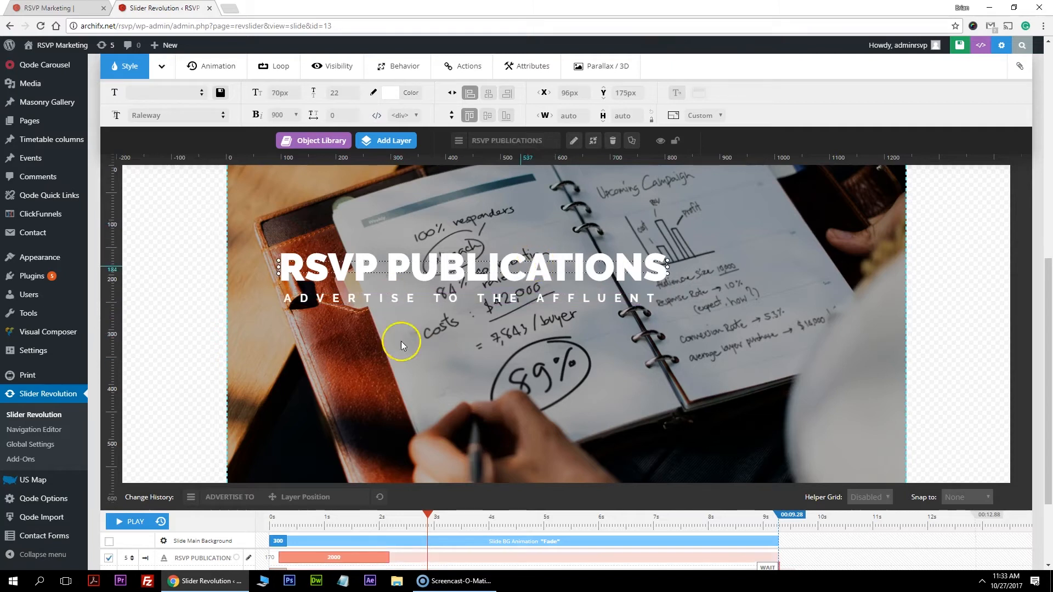
{"action": "left_click", "coordinate": [489, 93]}
{"action": "left_click", "coordinate": [543, 298]}
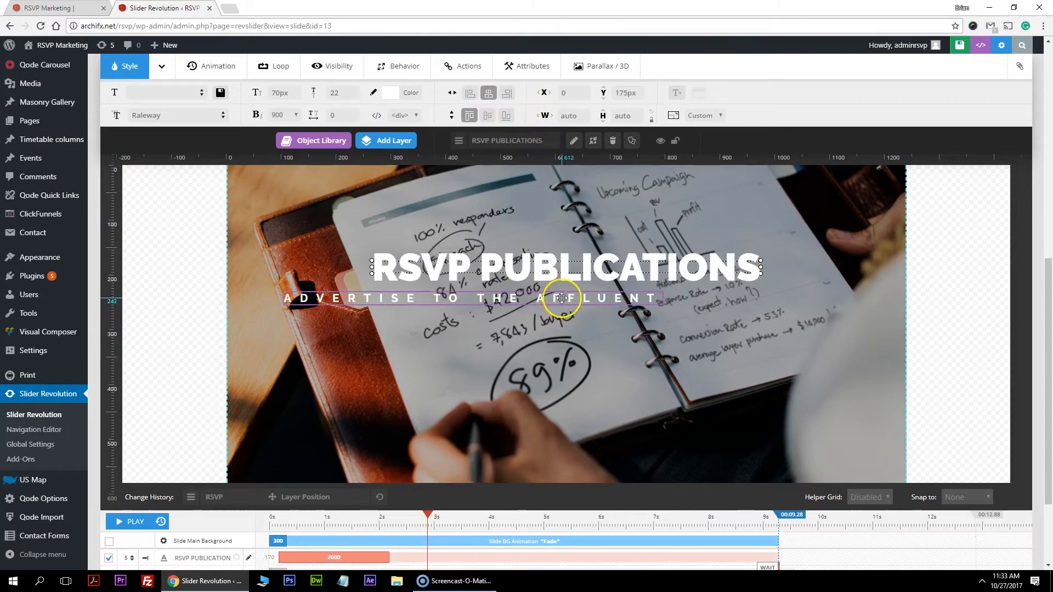
{"action": "left_click", "coordinate": [489, 93]}
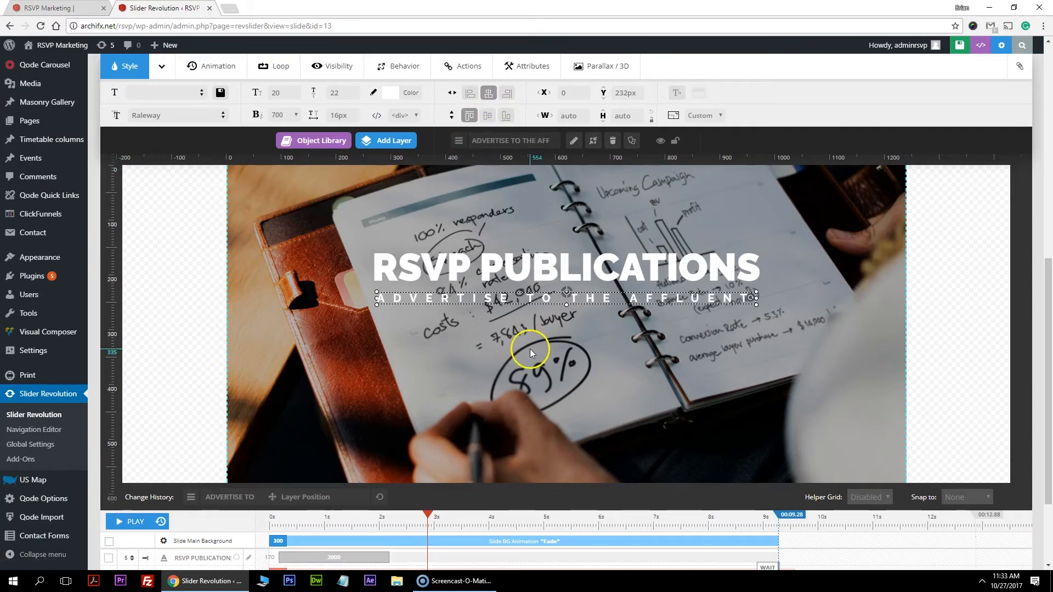
{"action": "left_click", "coordinate": [614, 377]}
{"action": "left_click", "coordinate": [600, 299]}
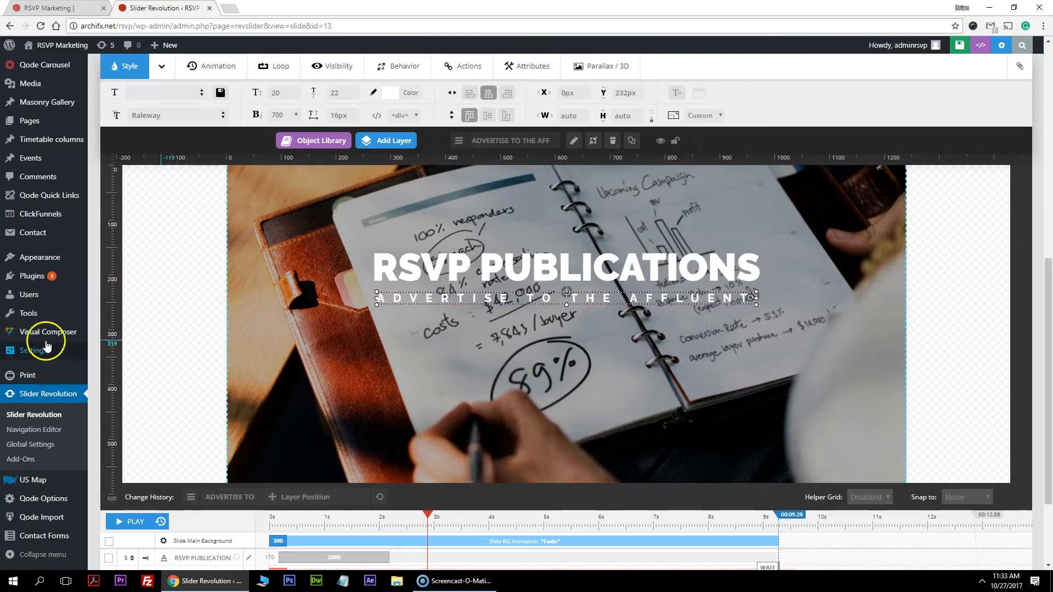
{"action": "left_click", "coordinate": [393, 337]}
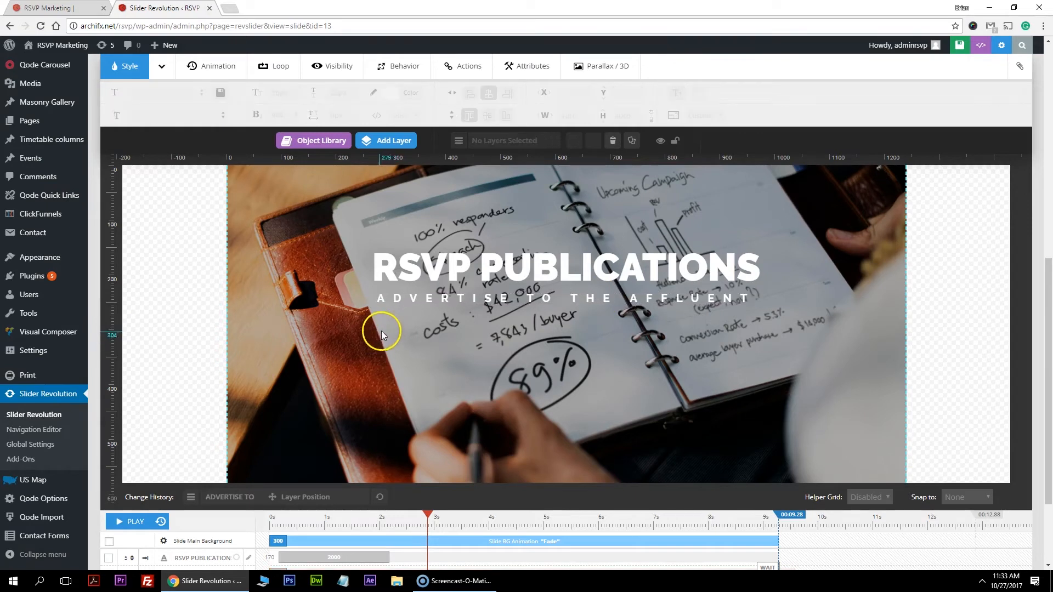
Step: Start the ADVERTISE TO THE AFFLUENT layer's intro animation at 320 ms with a 2180 ms duration, and preview it through the slide's end
{"action": "scroll", "coordinate": [575, 335], "scroll_direction": "down", "scroll_amount": 3}
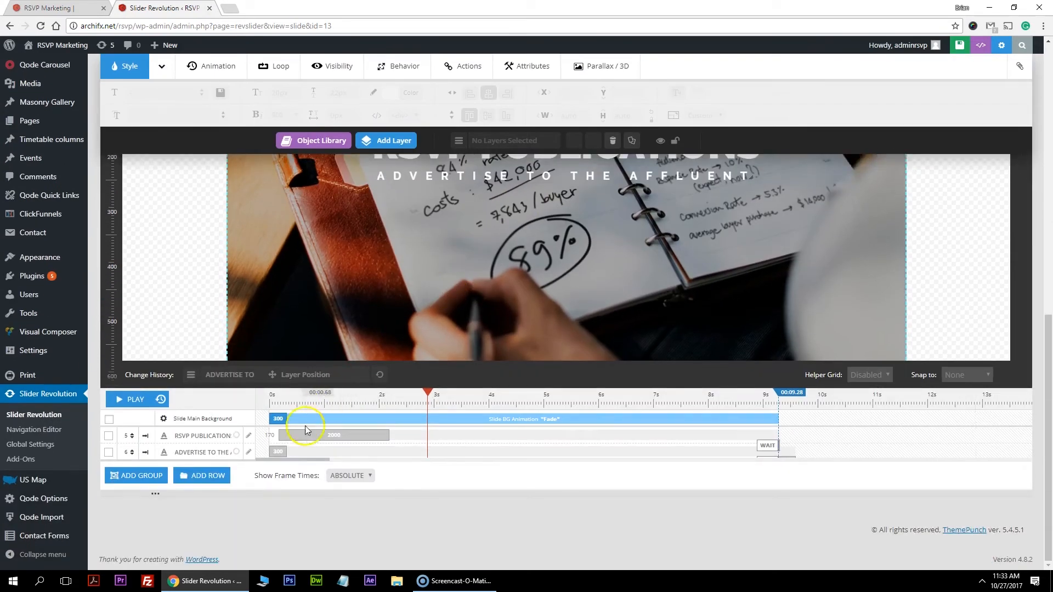
{"action": "left_click", "coordinate": [288, 452]}
{"action": "left_click_drag", "start_coordinate": [288, 452], "coordinate": [407, 452]}
{"action": "left_click", "coordinate": [165, 406]}
{"action": "scroll", "coordinate": [154, 394], "scroll_direction": "up", "scroll_amount": 1}
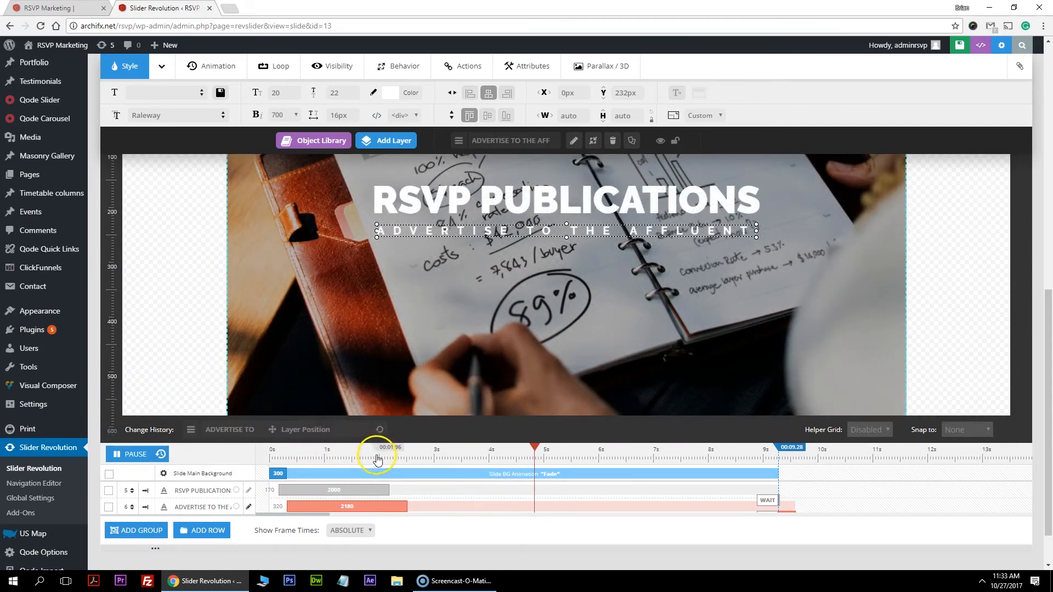
{"action": "left_click_drag", "start_coordinate": [378, 451], "coordinate": [778, 455]}
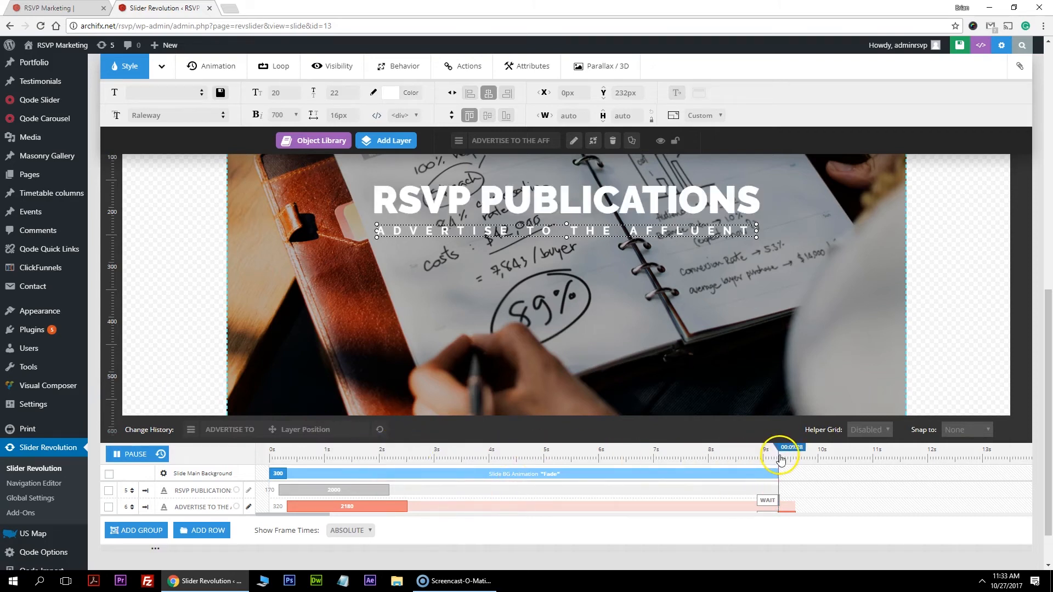
Step: Check the style settings of the two text layers, and switch to the RSVP homepage to look through its content
{"action": "scroll", "coordinate": [346, 348], "scroll_direction": "up", "scroll_amount": 1}
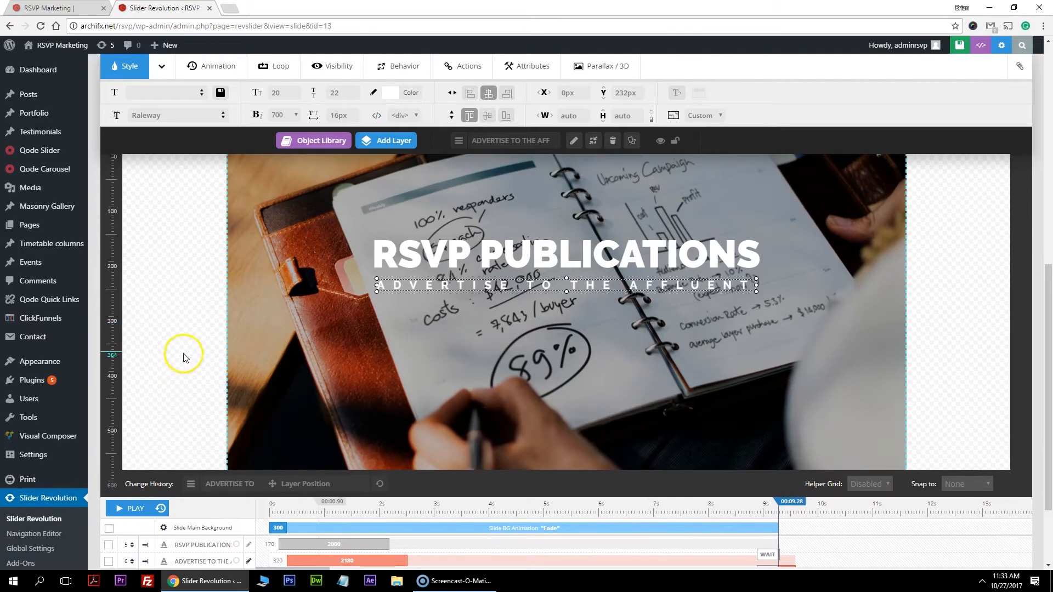
{"action": "scroll", "coordinate": [578, 322], "scroll_direction": "up", "scroll_amount": 2}
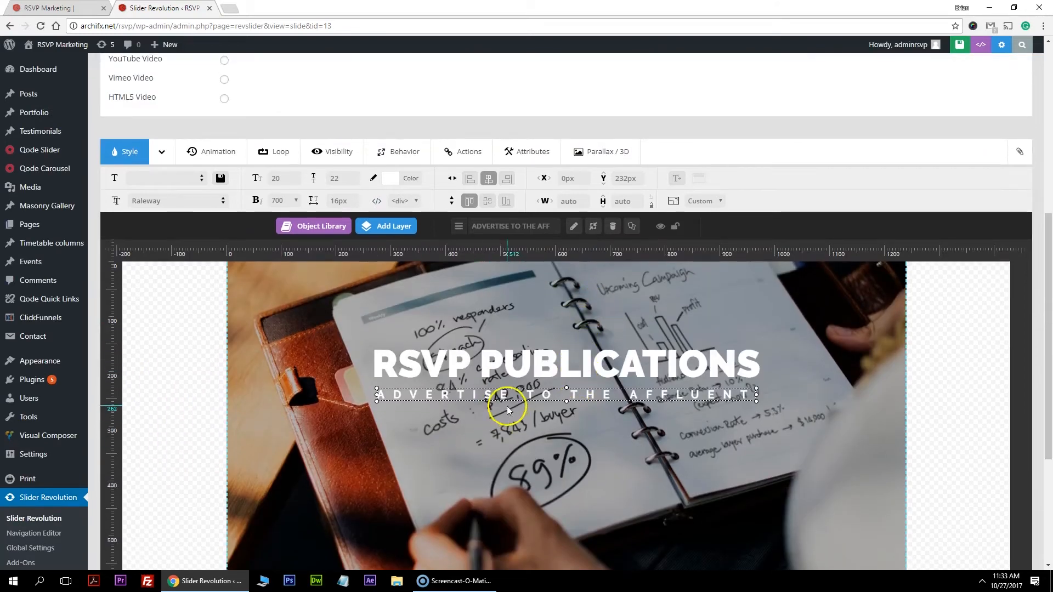
{"action": "left_click", "coordinate": [482, 364]}
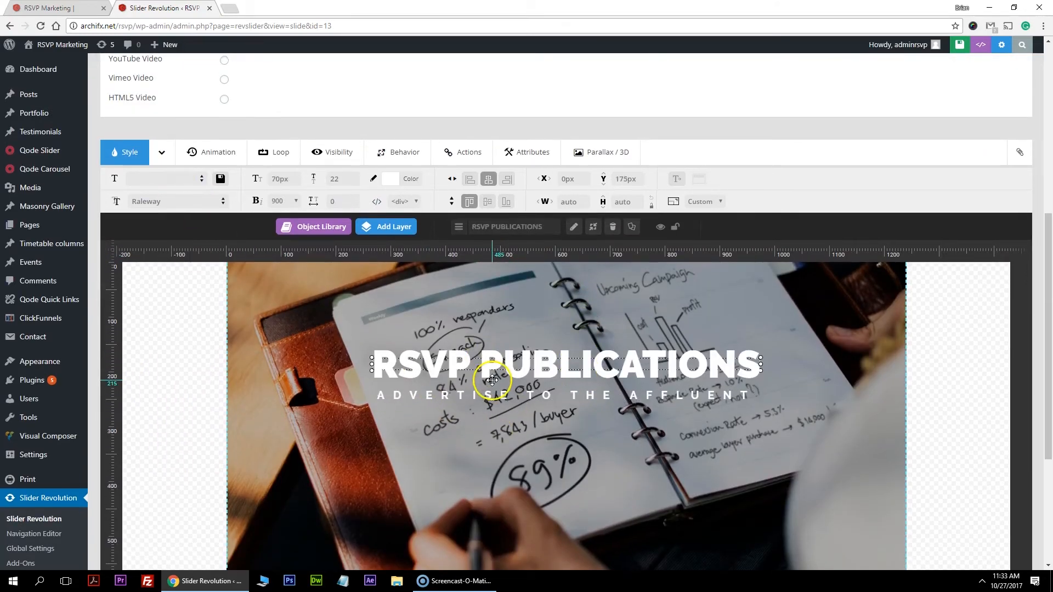
{"action": "left_click", "coordinate": [416, 396]}
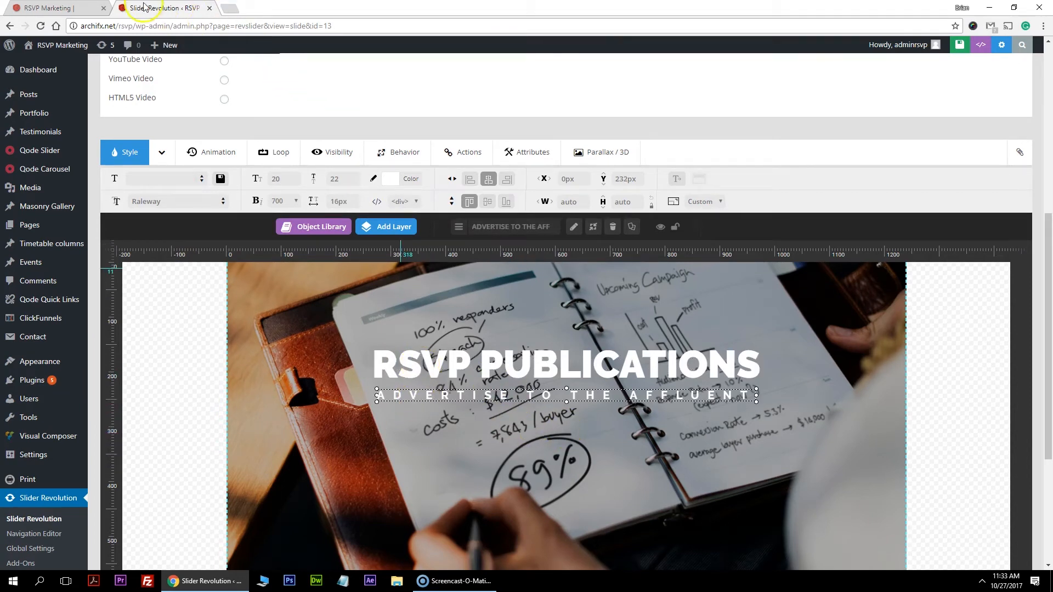
{"action": "left_click", "coordinate": [48, 7]}
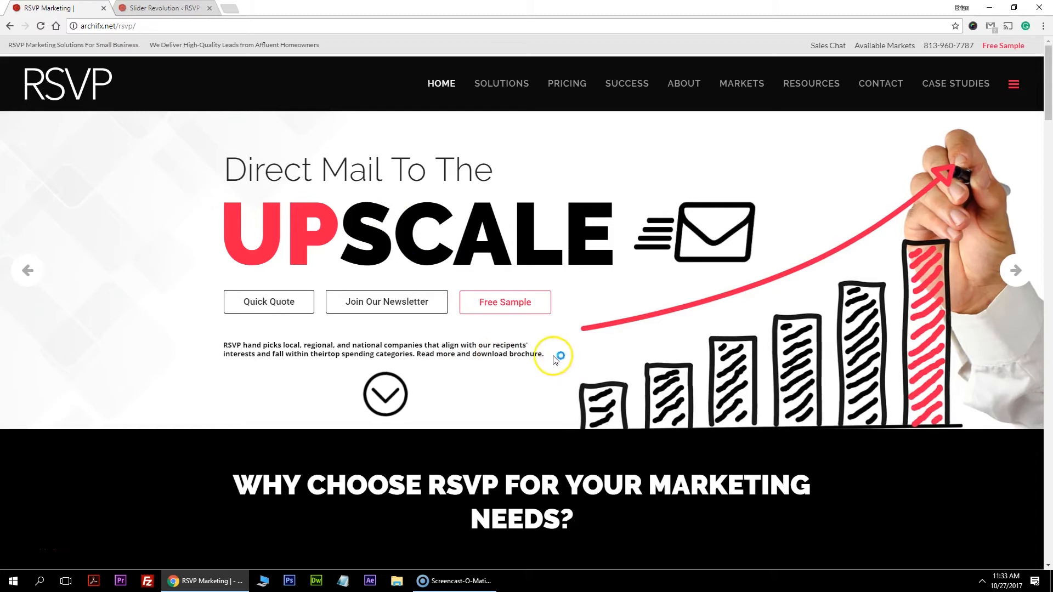
{"action": "scroll", "coordinate": [378, 348], "scroll_direction": "down", "scroll_amount": 12}
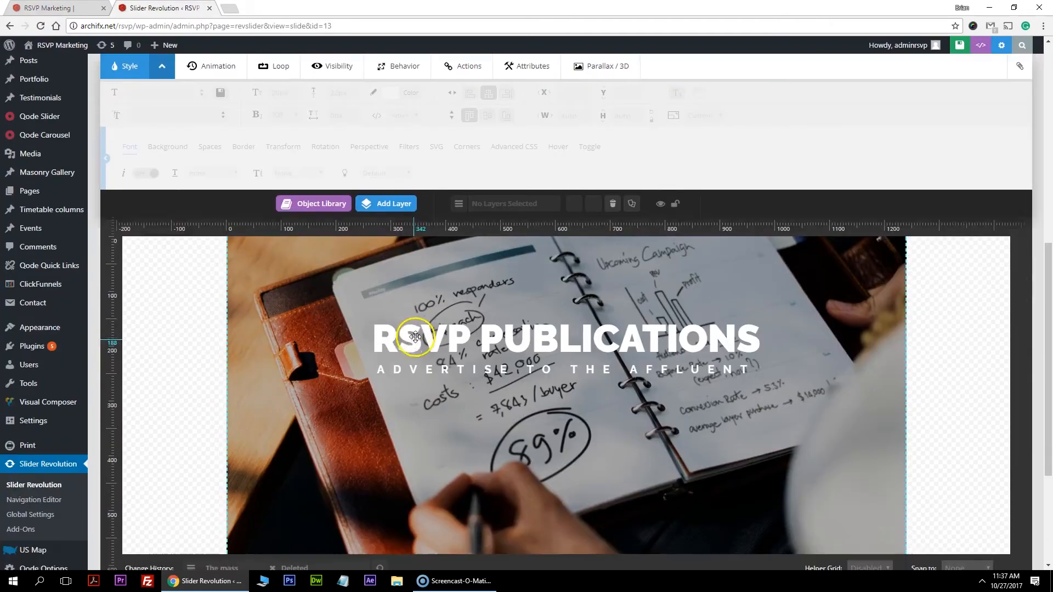
Step: Add another Text/Html layer to the RSVP PUBLICATIONS slide in the slide editor
{"action": "scroll", "coordinate": [415, 336], "scroll_direction": "down", "scroll_amount": 1}
{"action": "left_click", "coordinate": [394, 203]}
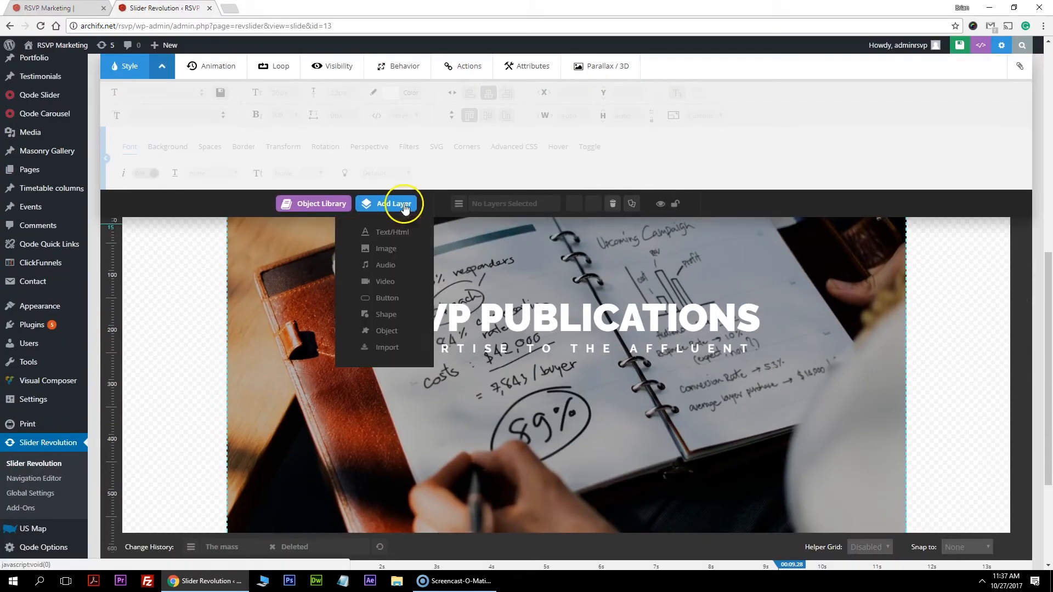
{"action": "left_click", "coordinate": [396, 232]}
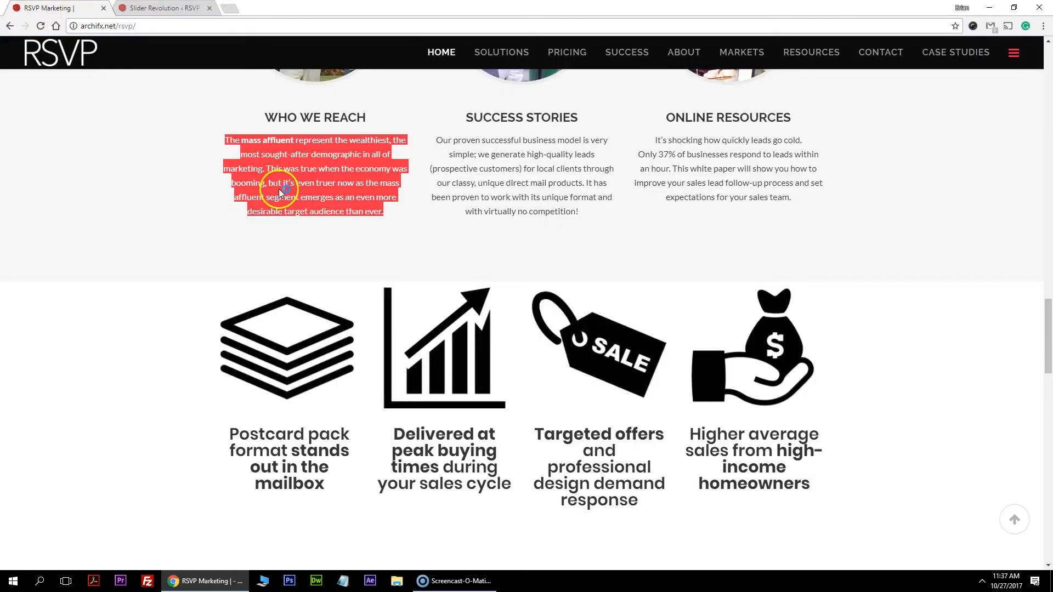
Step: Copy the WHO WE REACH paragraph from the RSVP homepage and paste it over the new layer's Caption Text4 placeholder
{"action": "scroll", "coordinate": [309, 301], "scroll_direction": "up", "scroll_amount": 3}
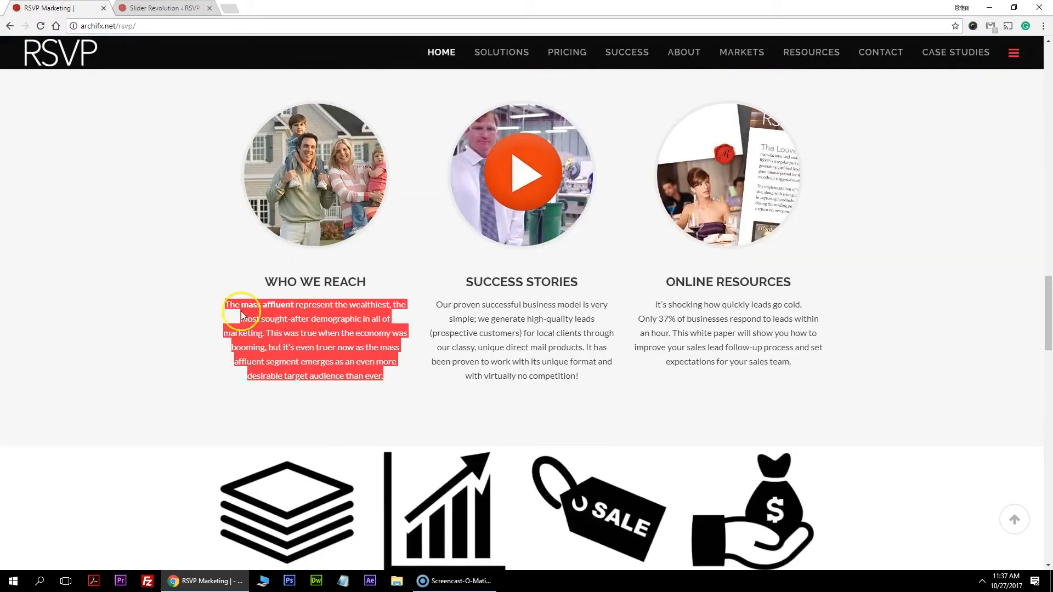
{"action": "left_click_drag", "start_coordinate": [221, 309], "coordinate": [403, 380]}
{"action": "key", "text": "ctrl+c"}
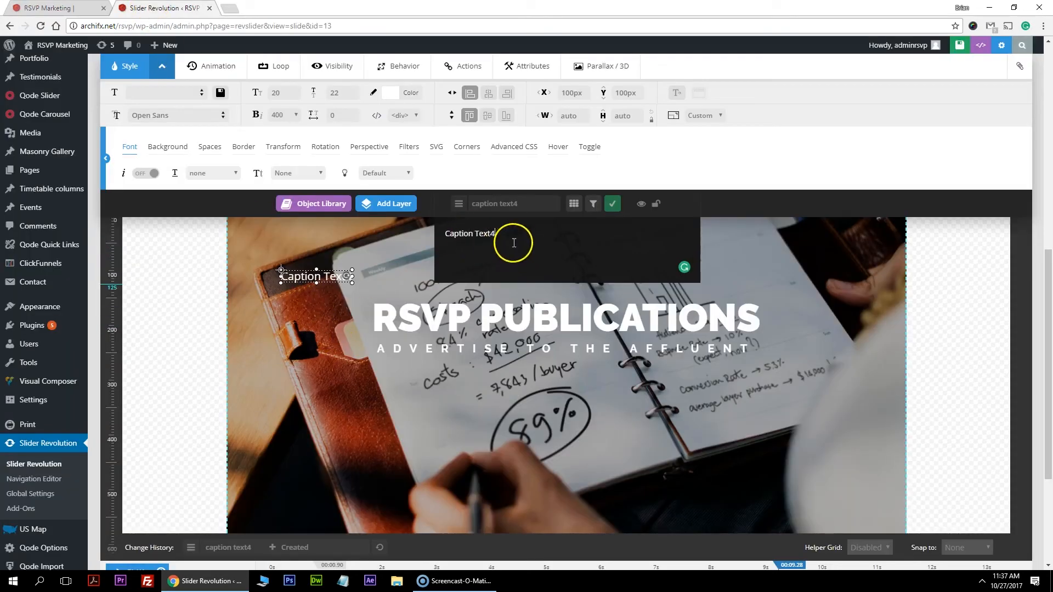
{"action": "left_click_drag", "start_coordinate": [512, 240], "coordinate": [397, 233]}
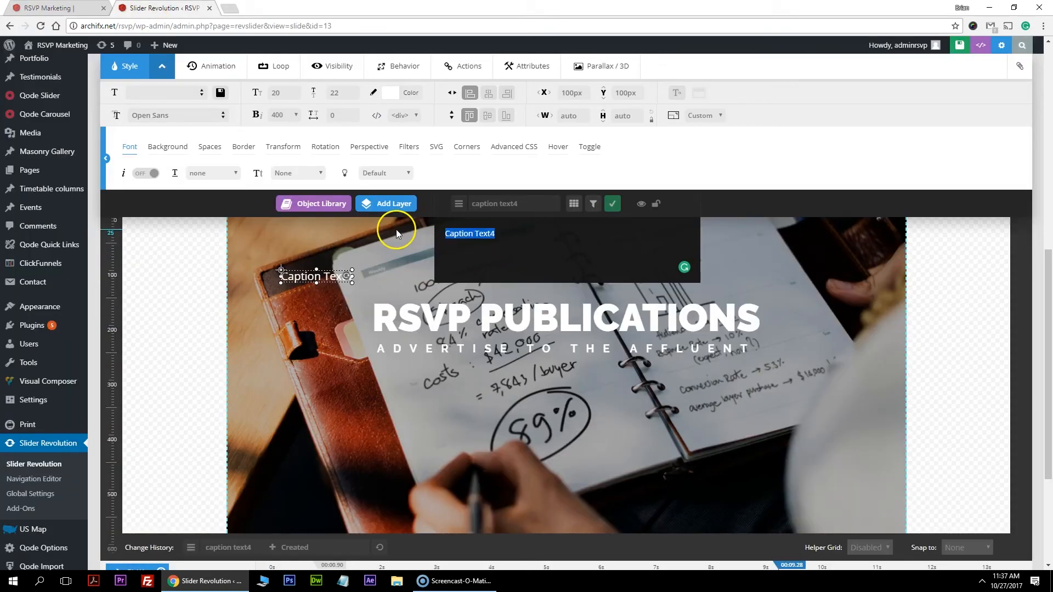
{"action": "mouse_move", "coordinate": [370, 211]}
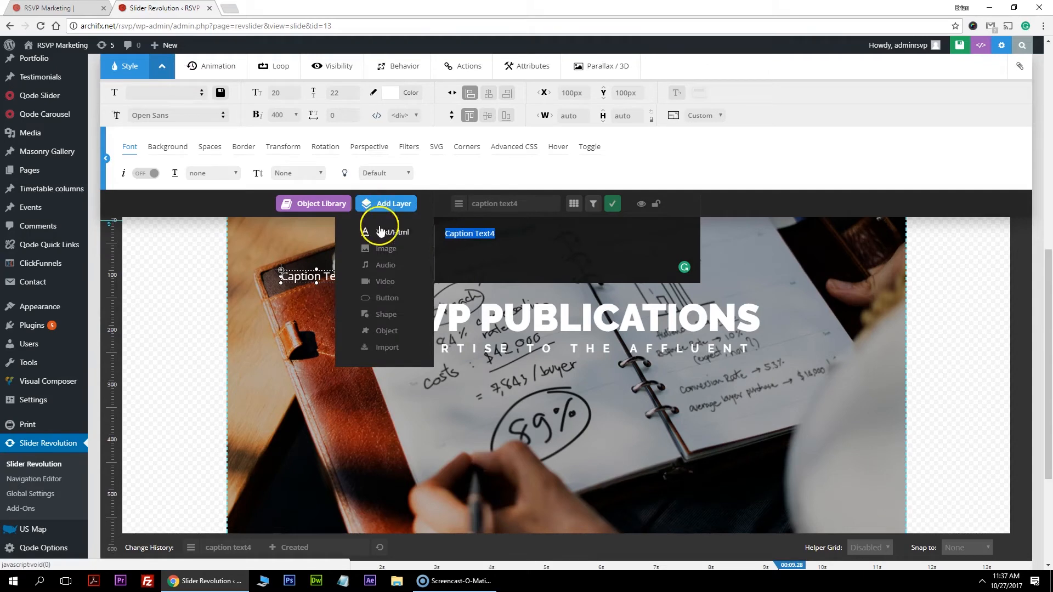
{"action": "key", "text": "ctrl+v"}
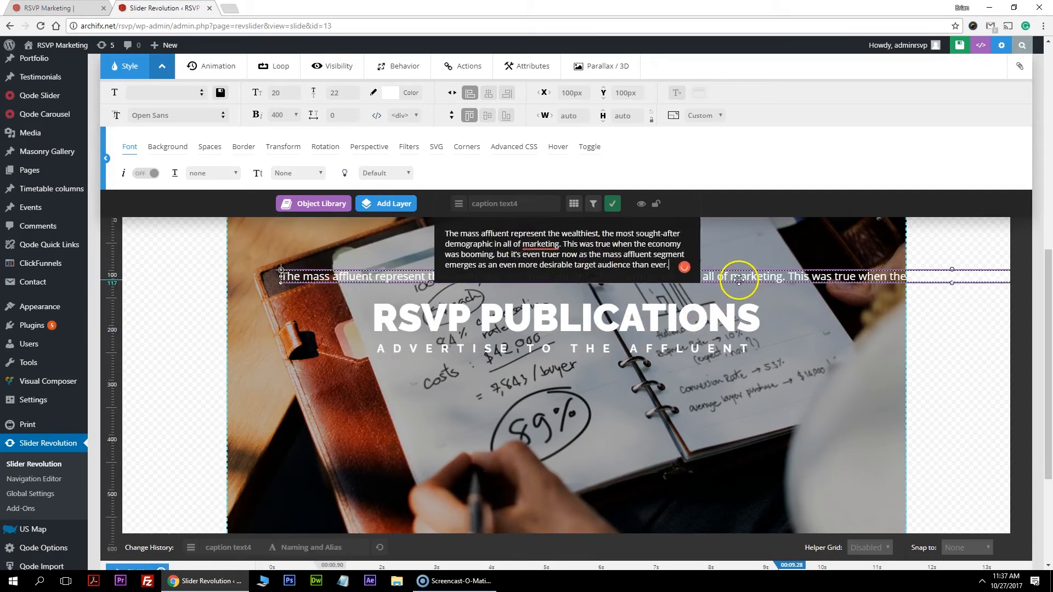
Step: Move the paragraph layer below the tagline to about X 65 px, Y 297 px, and enable automatic line breaks for it
{"action": "left_click_drag", "start_coordinate": [740, 277], "coordinate": [717, 404]}
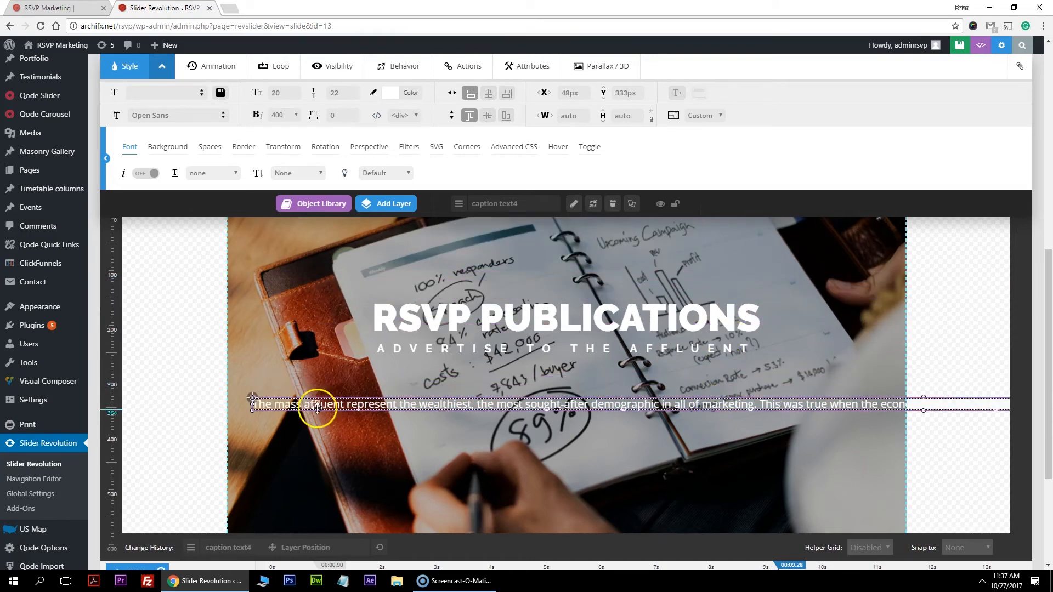
{"action": "left_click_drag", "start_coordinate": [983, 404], "coordinate": [995, 377]}
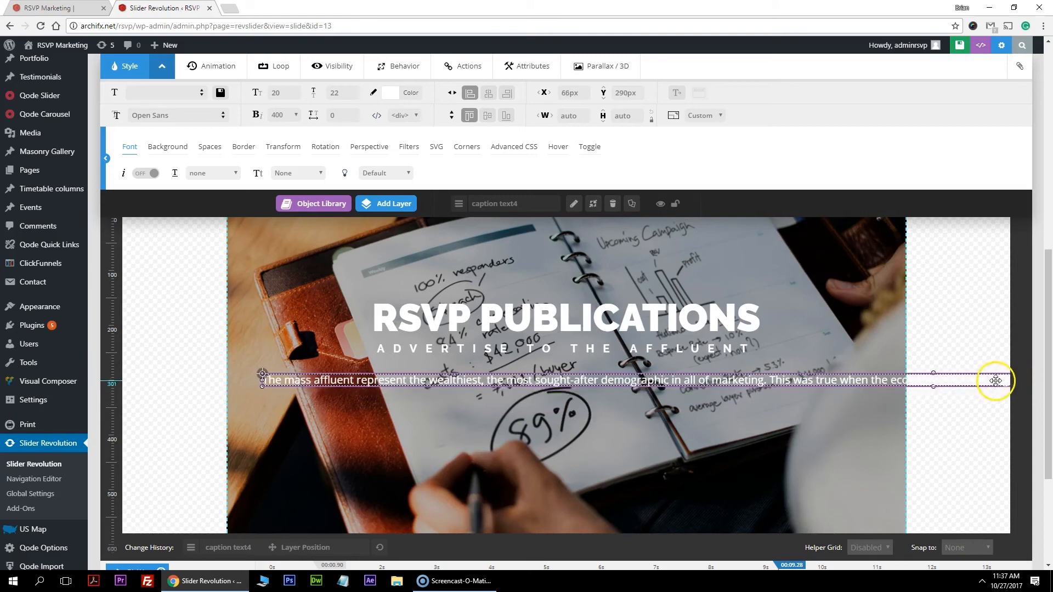
{"action": "scroll", "coordinate": [494, 253], "scroll_direction": "up", "scroll_amount": 1}
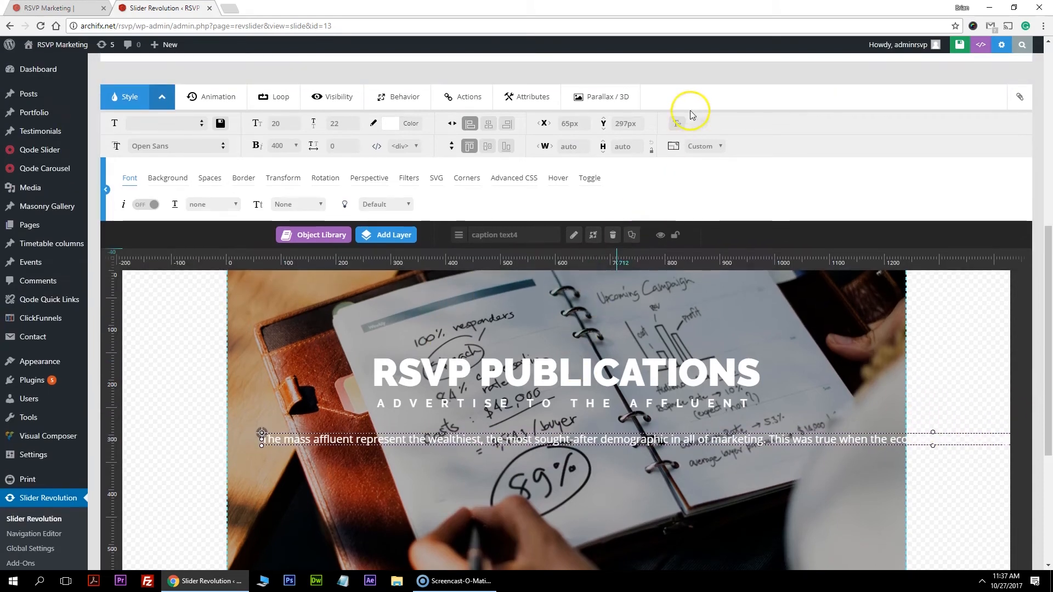
{"action": "left_click", "coordinate": [679, 126]}
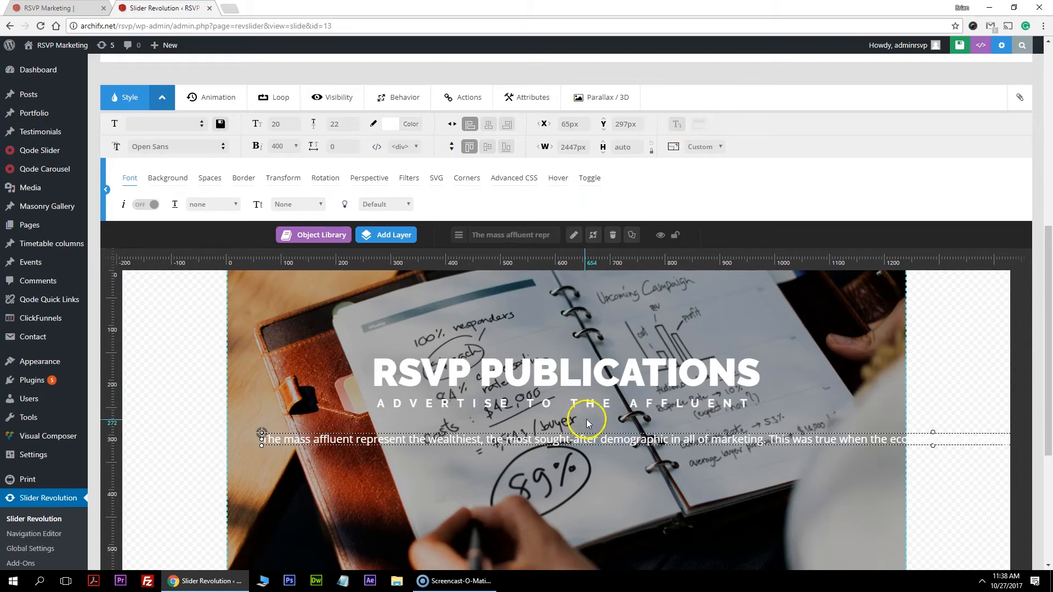
Step: Shrink the paragraph's text box to about 612 by 176 px and place it under the tagline at about X 279, Y 272 px
{"action": "mouse_move", "coordinate": [634, 447]}
{"action": "left_mouse_down"}
{"action": "mouse_move", "coordinate": [388, 417]}
{"action": "mouse_move", "coordinate": [149, 417]}
{"action": "left_mouse_up"}
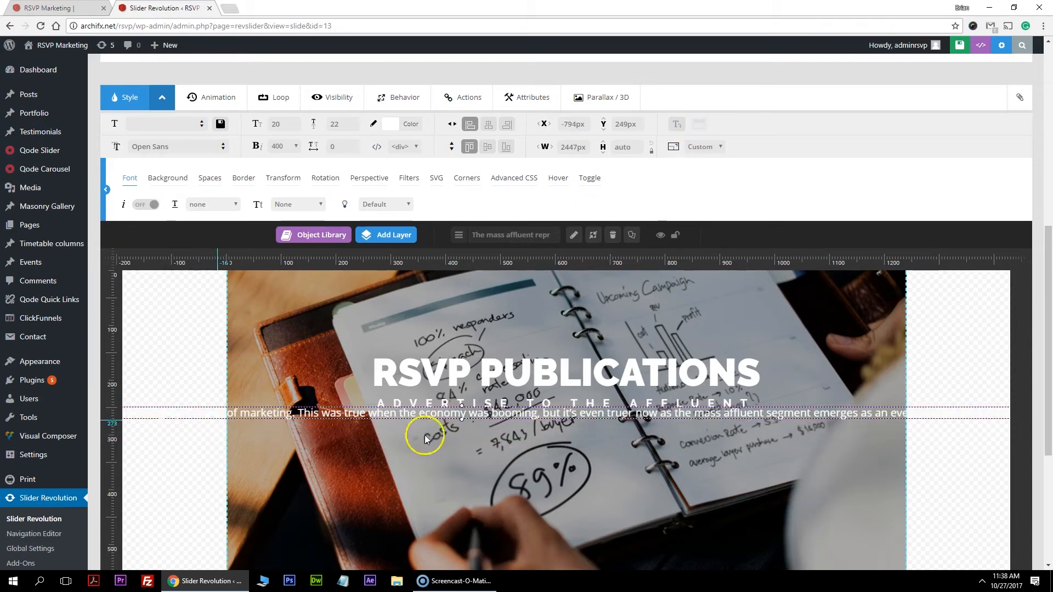
{"action": "left_click_drag", "start_coordinate": [664, 417], "coordinate": [262, 420]}
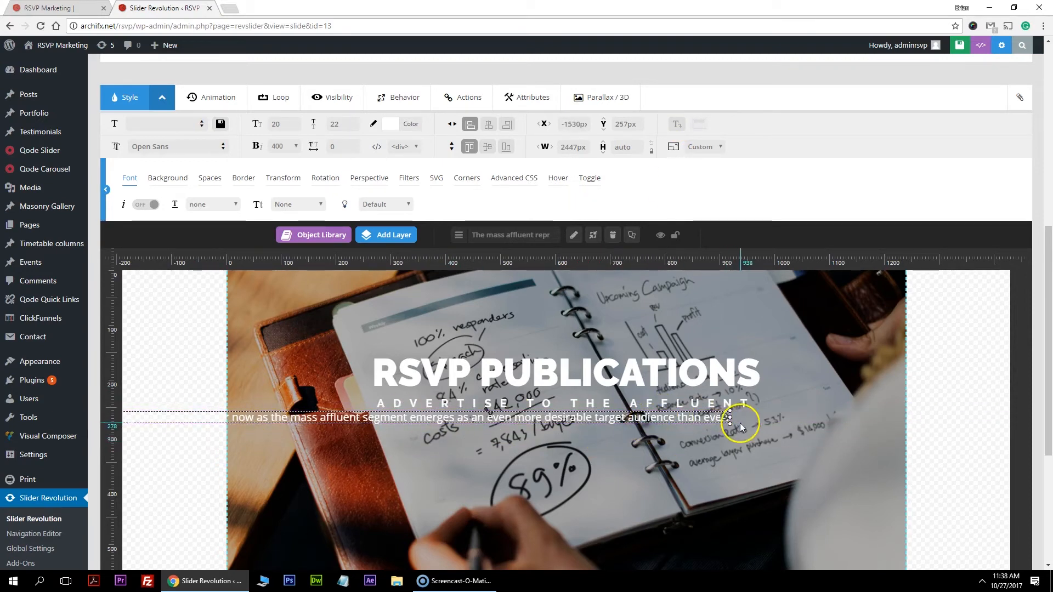
{"action": "left_click_drag", "start_coordinate": [726, 426], "coordinate": [340, 506]}
{"action": "left_click_drag", "start_coordinate": [270, 419], "coordinate": [838, 427]}
{"action": "left_click_drag", "start_coordinate": [907, 516], "coordinate": [287, 518]}
{"action": "left_click_drag", "start_coordinate": [244, 436], "coordinate": [678, 446]}
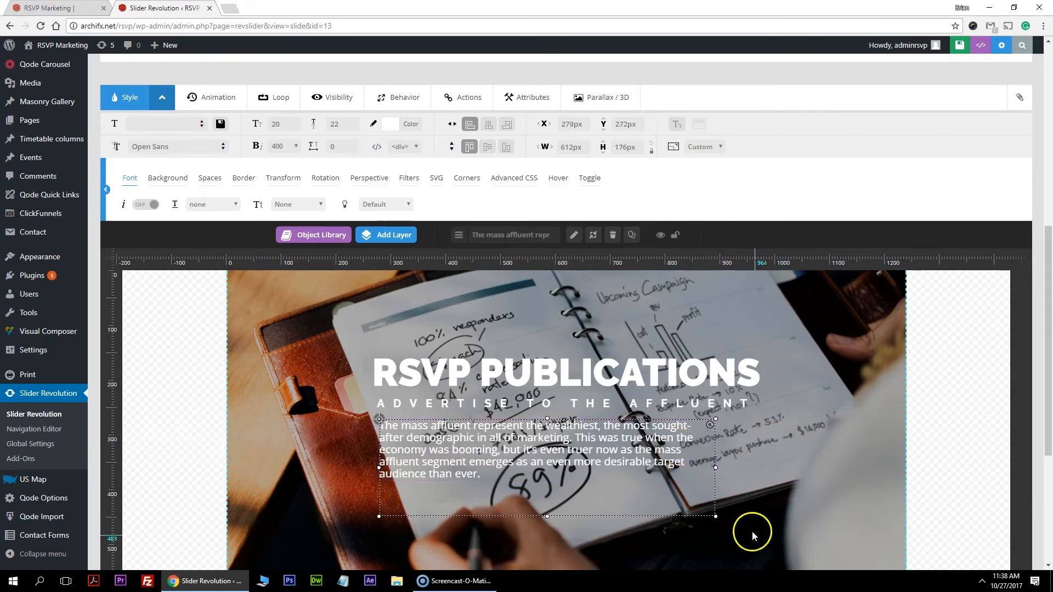
Step: Widen the paragraph box to about 670 px and set its font size to 16 px, positioned at about X 276, Y 276 px
{"action": "left_click_drag", "start_coordinate": [716, 516], "coordinate": [747, 514]}
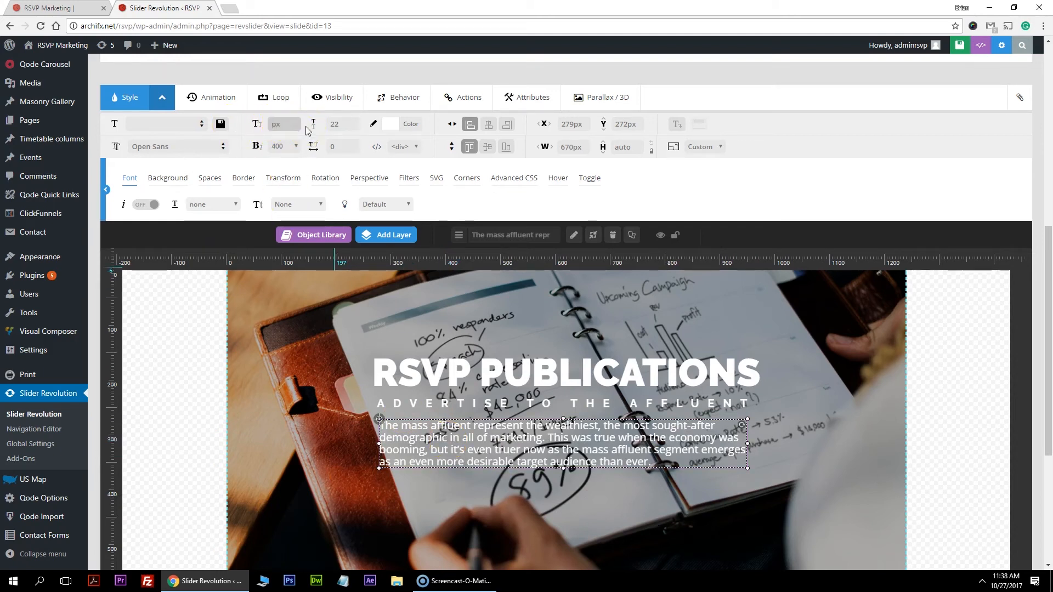
{"action": "left_click_drag", "start_coordinate": [523, 440], "coordinate": [522, 444]}
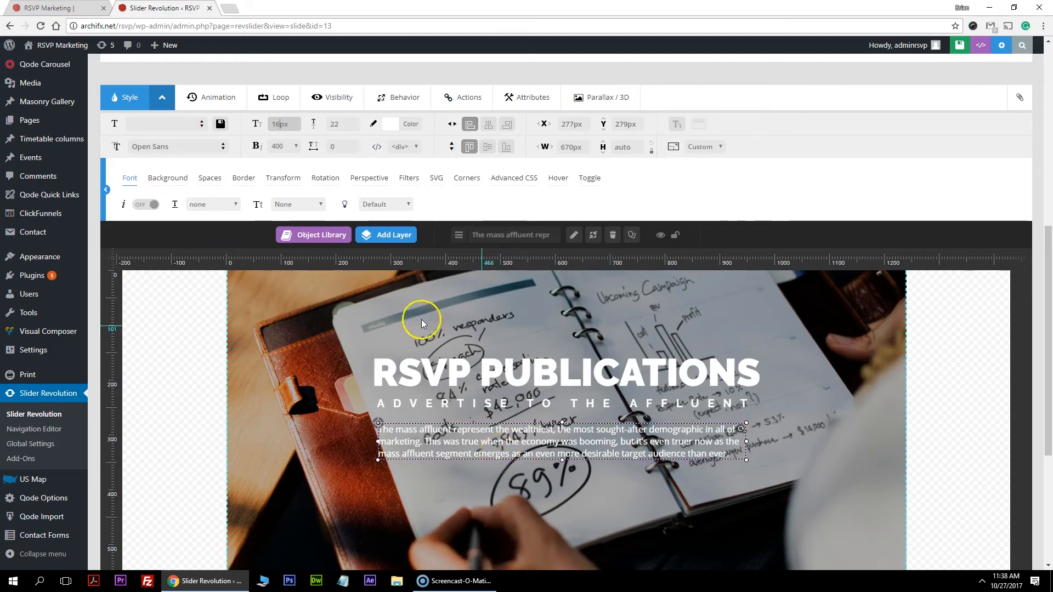
{"action": "left_click_drag", "start_coordinate": [524, 456], "coordinate": [501, 455]}
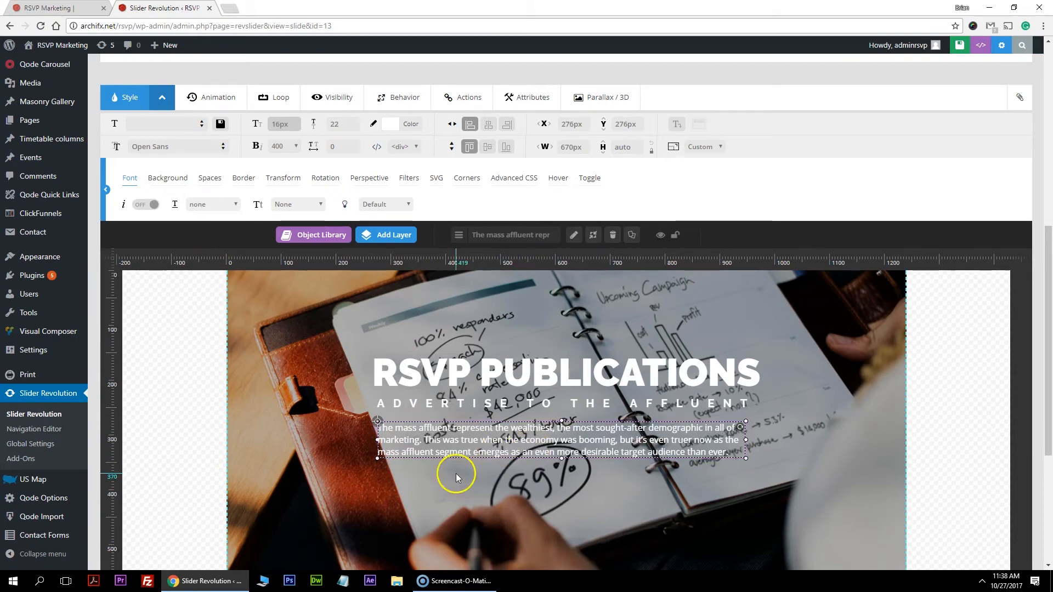
Step: Start adding a button layer and move the Add Button Layer dialog clear of the slide's paragraph text
{"action": "mouse_move", "coordinate": [410, 238]}
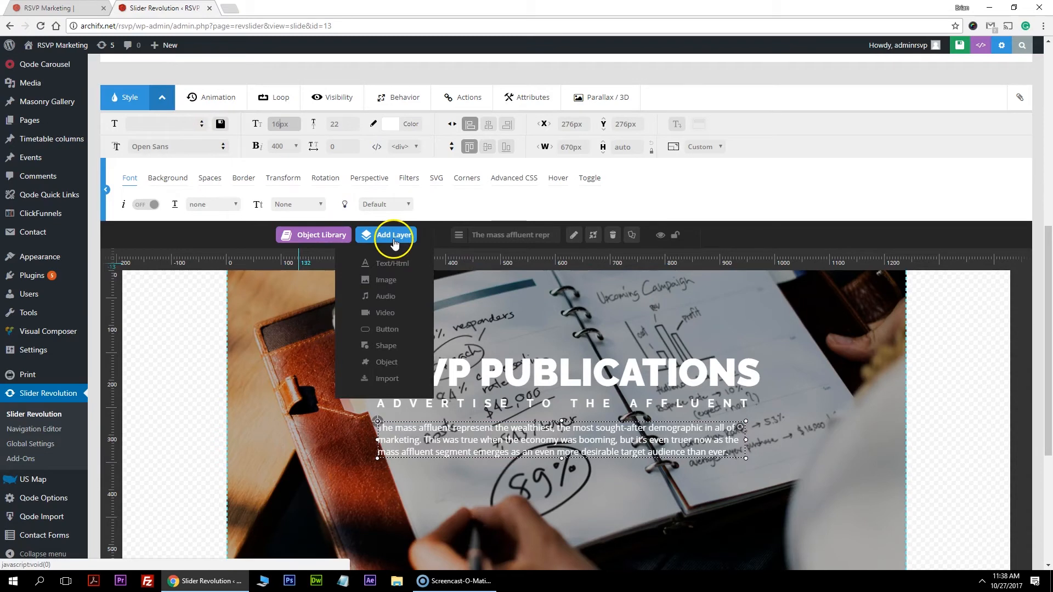
{"action": "left_click", "coordinate": [388, 329]}
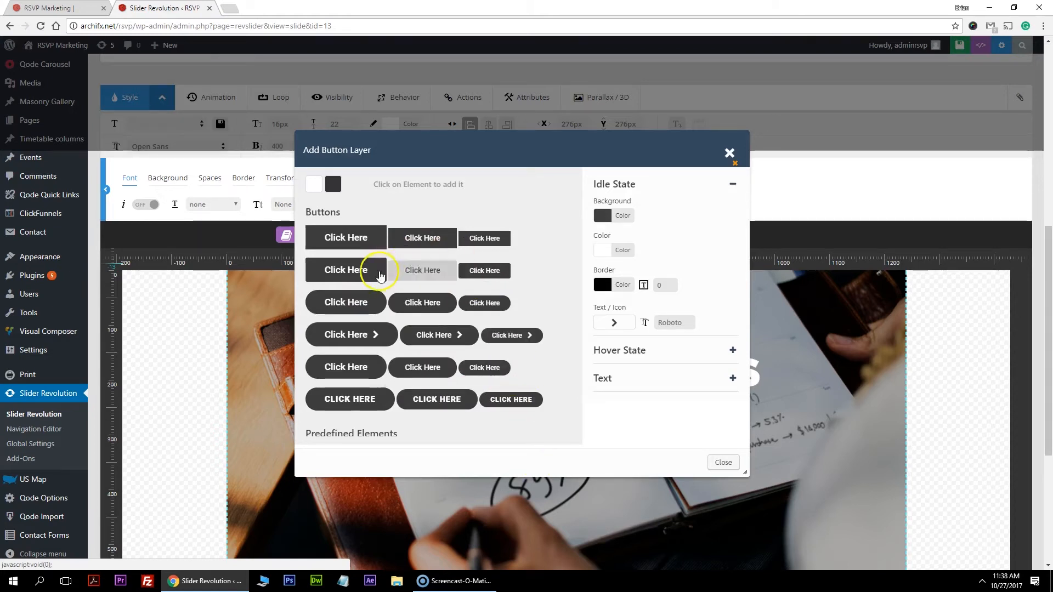
{"action": "left_click_drag", "start_coordinate": [636, 150], "coordinate": [779, 76]}
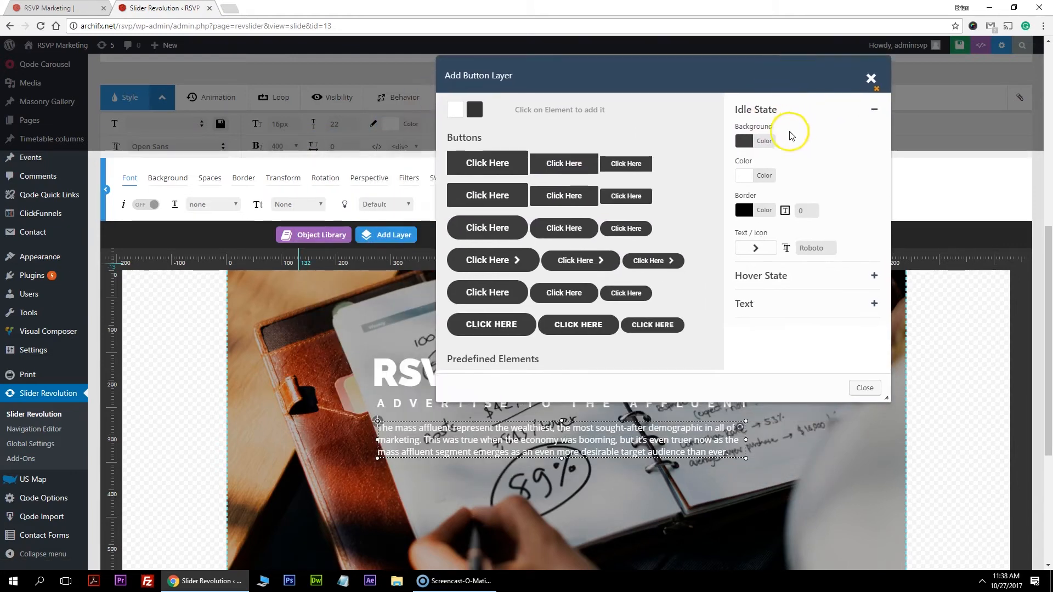
Step: Try a yellow #ffcc00 background with black text for the button's idle state
{"action": "left_click", "coordinate": [768, 147]}
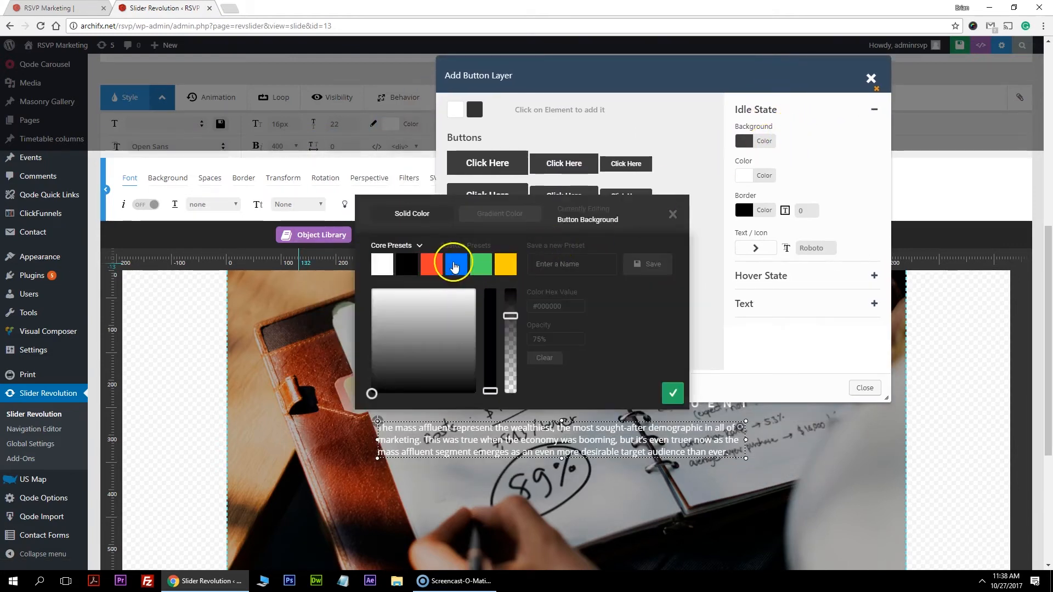
{"action": "left_click", "coordinate": [503, 265]}
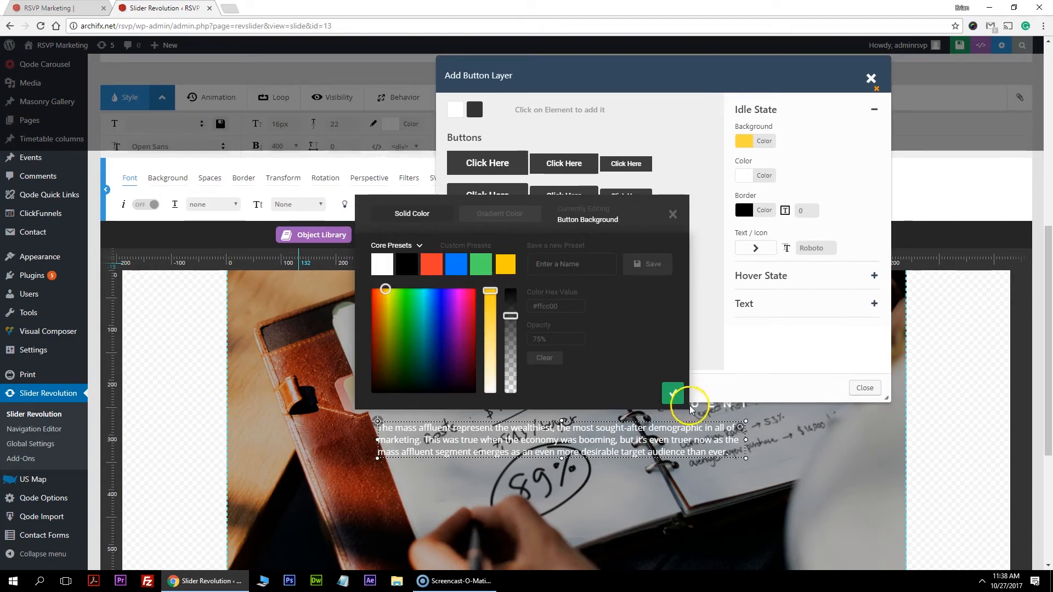
{"action": "left_click", "coordinate": [676, 393]}
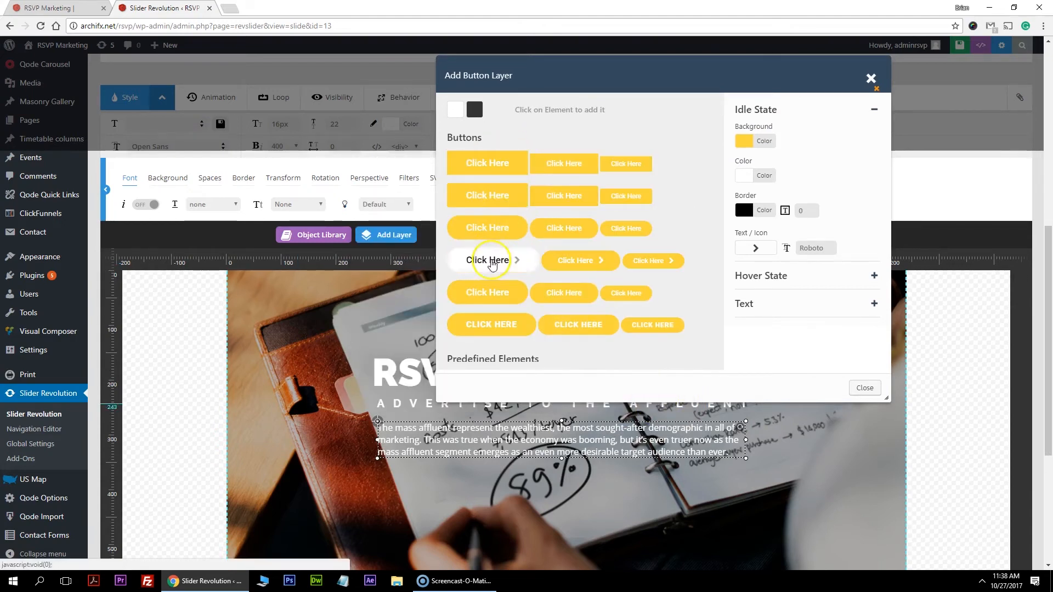
{"action": "left_click", "coordinate": [762, 177]}
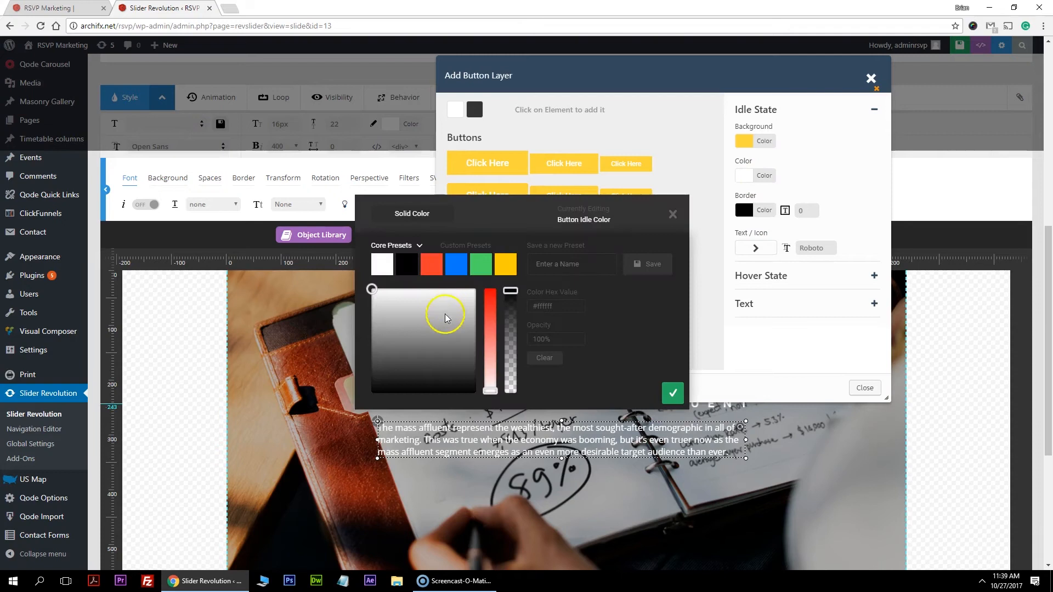
{"action": "left_click", "coordinate": [373, 389]}
{"action": "left_click", "coordinate": [673, 394]}
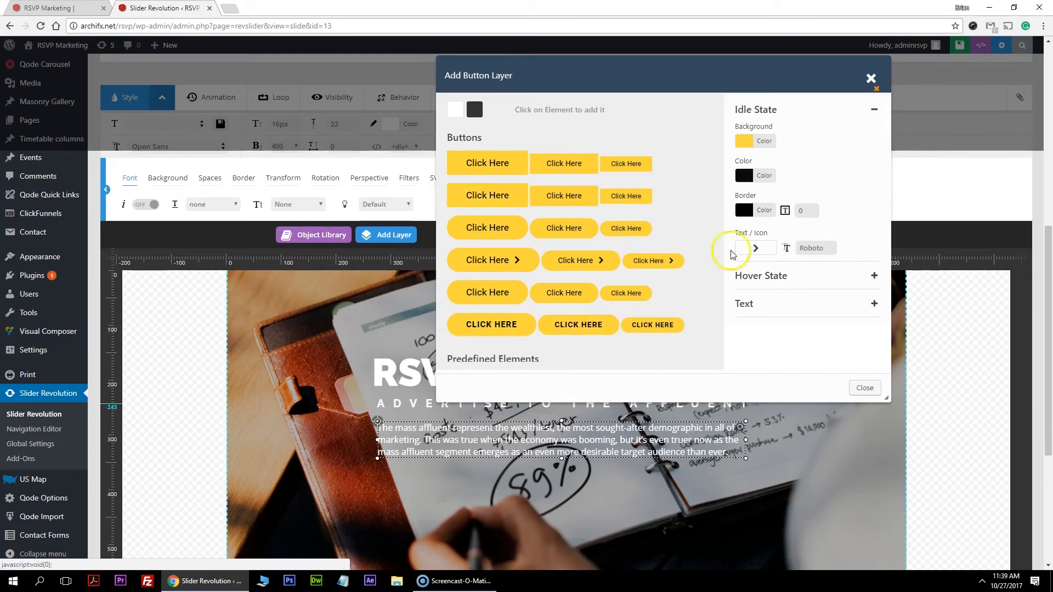
Step: Try a border width of 10 for the button's idle state, and settle on a width of 1
{"action": "left_click", "coordinate": [796, 210]}
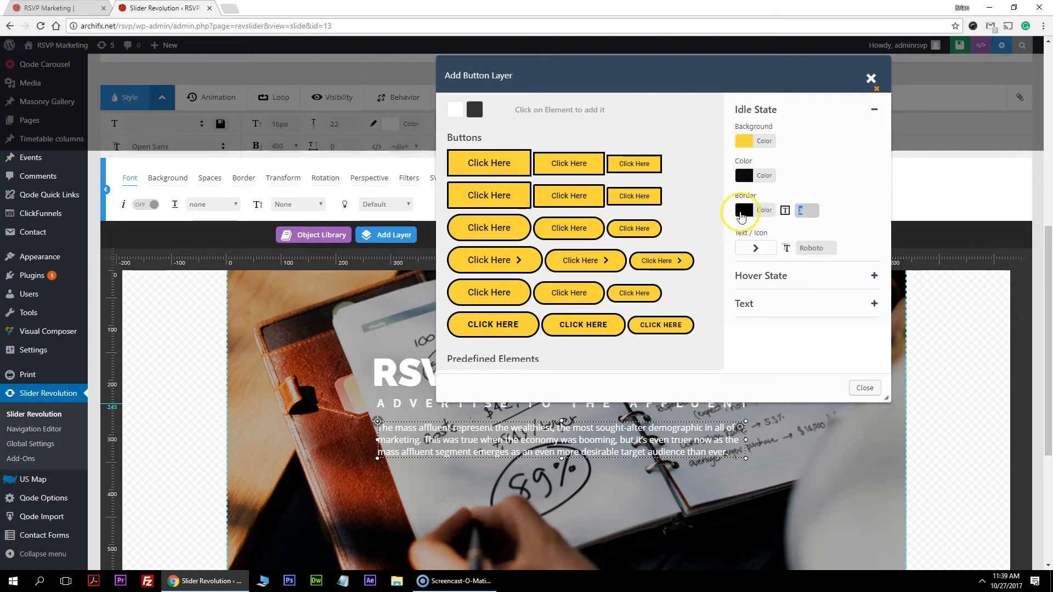
{"action": "type", "text": "10"}
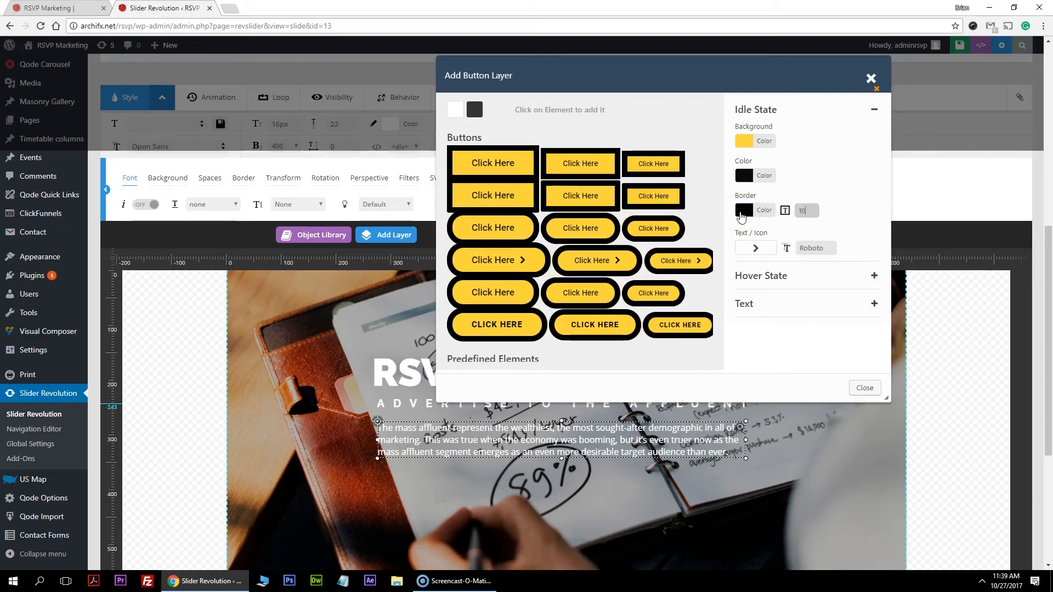
{"action": "type", "text": "1"}
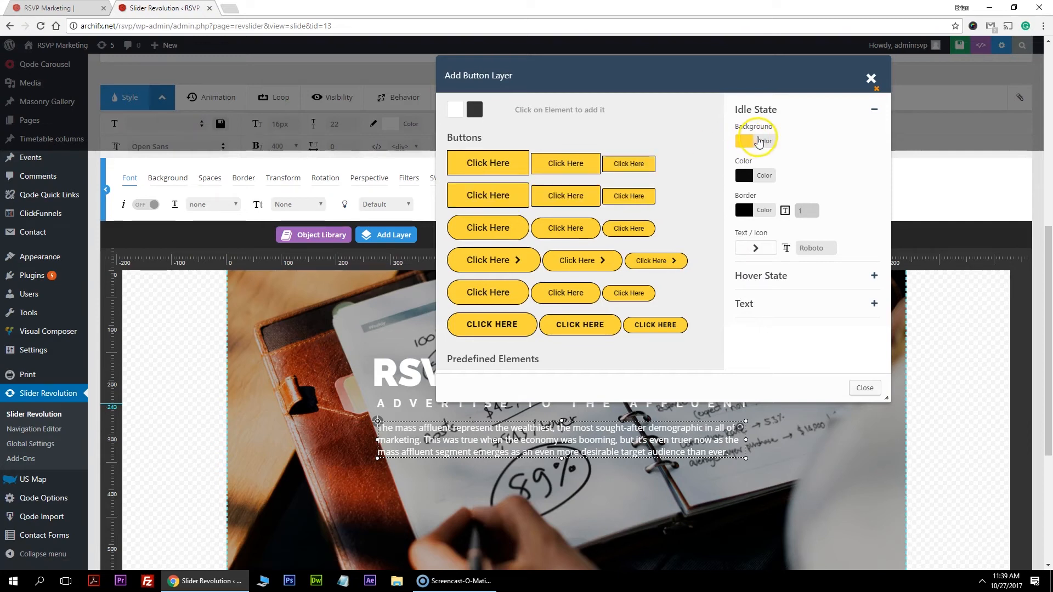
Step: Set the button's idle background to the red core preset color
{"action": "left_click", "coordinate": [760, 141]}
{"action": "mouse_move", "coordinate": [458, 303]}
{"action": "left_mouse_down"}
{"action": "mouse_move", "coordinate": [453, 291]}
{"action": "mouse_move", "coordinate": [490, 291]}
{"action": "left_mouse_up"}
{"action": "left_click", "coordinate": [436, 269]}
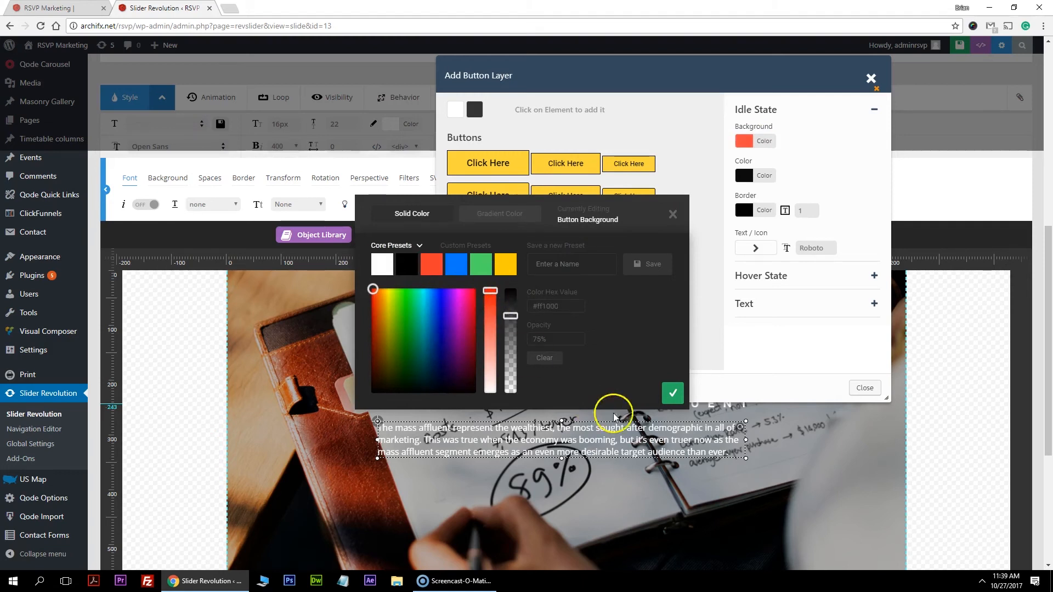
{"action": "left_click", "coordinate": [682, 397]}
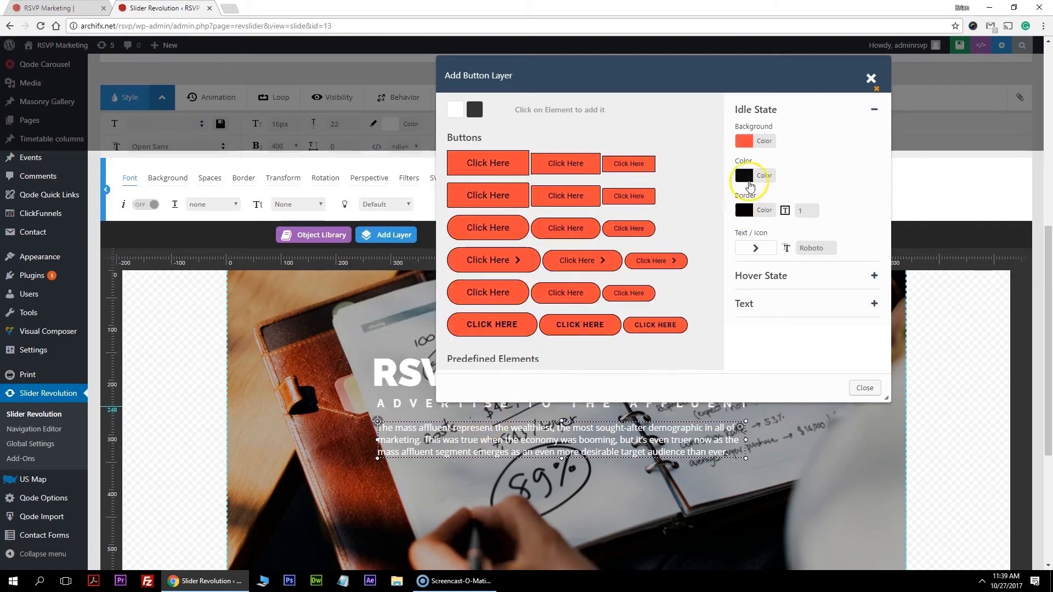
Step: Set the button's idle text color and border color to white
{"action": "left_click", "coordinate": [745, 175]}
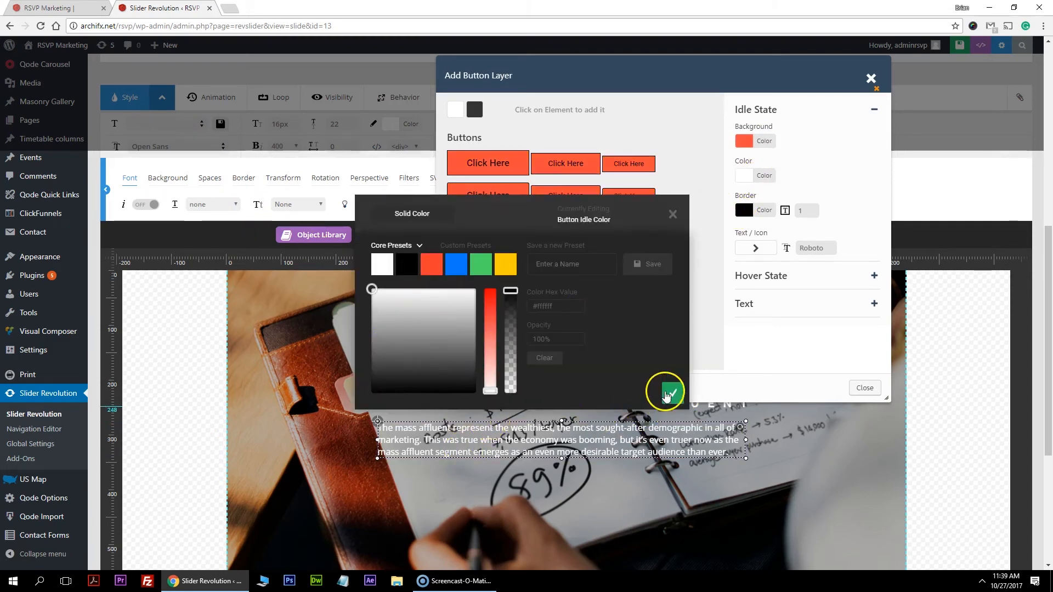
{"action": "left_click", "coordinate": [668, 395]}
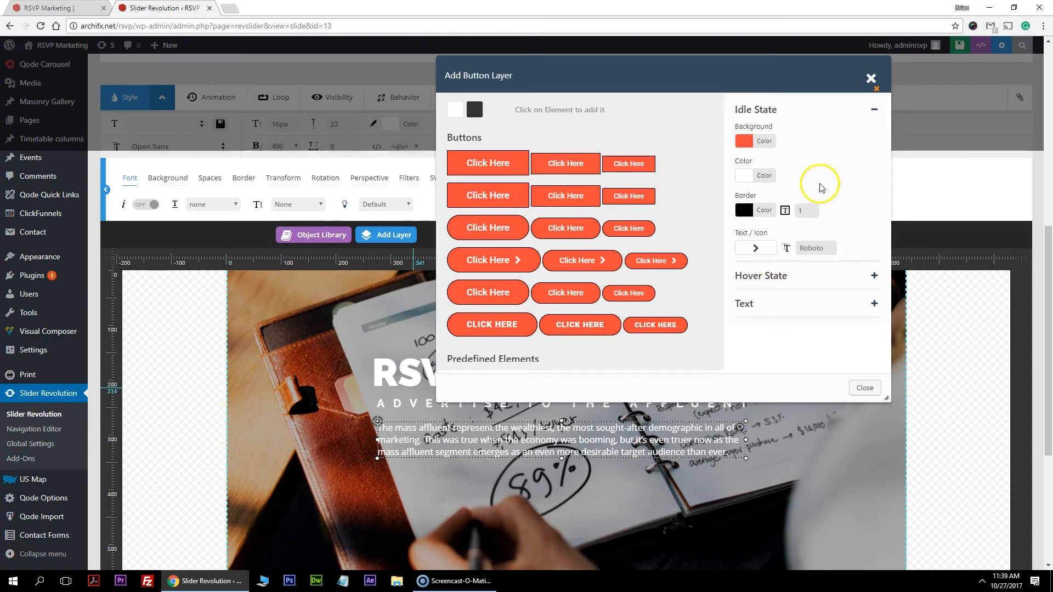
{"action": "left_click", "coordinate": [764, 212]}
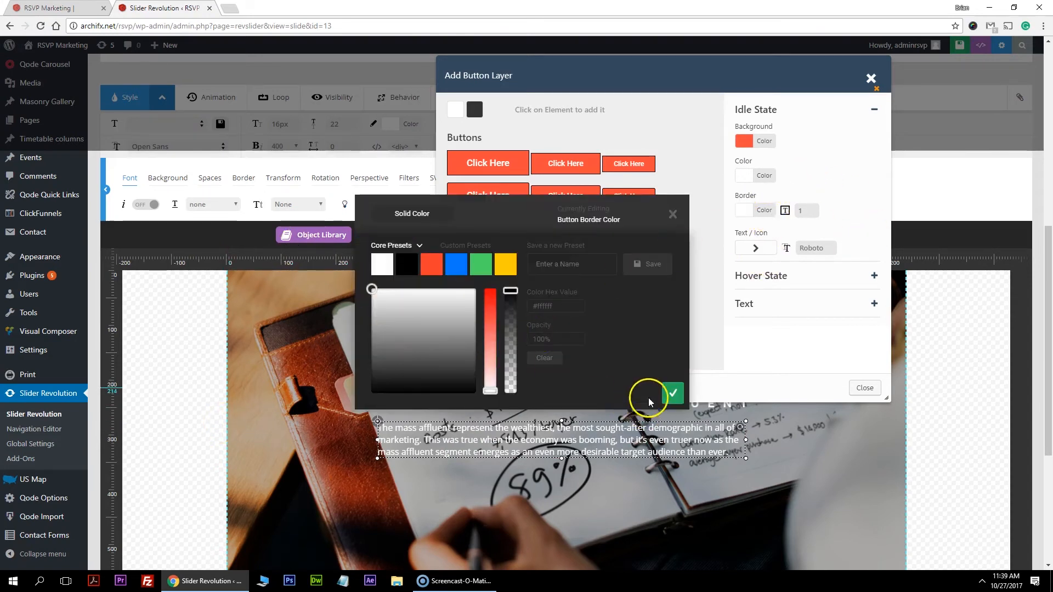
{"action": "left_click", "coordinate": [668, 394]}
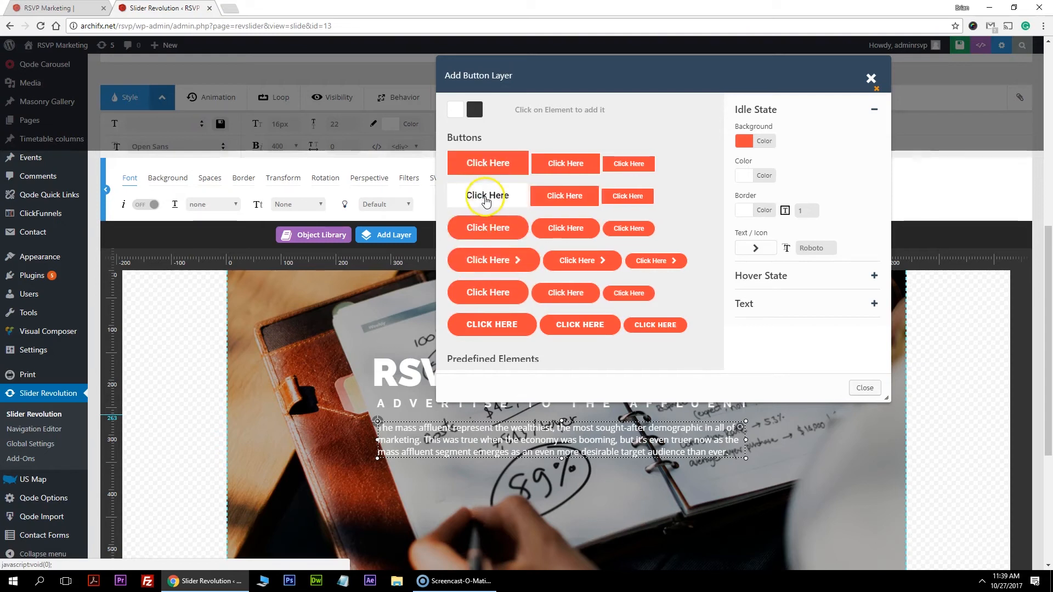
Step: Add the first large rectangular button style to the slide and set its text to GET A FREE SAMPLE
{"action": "left_click", "coordinate": [486, 201]}
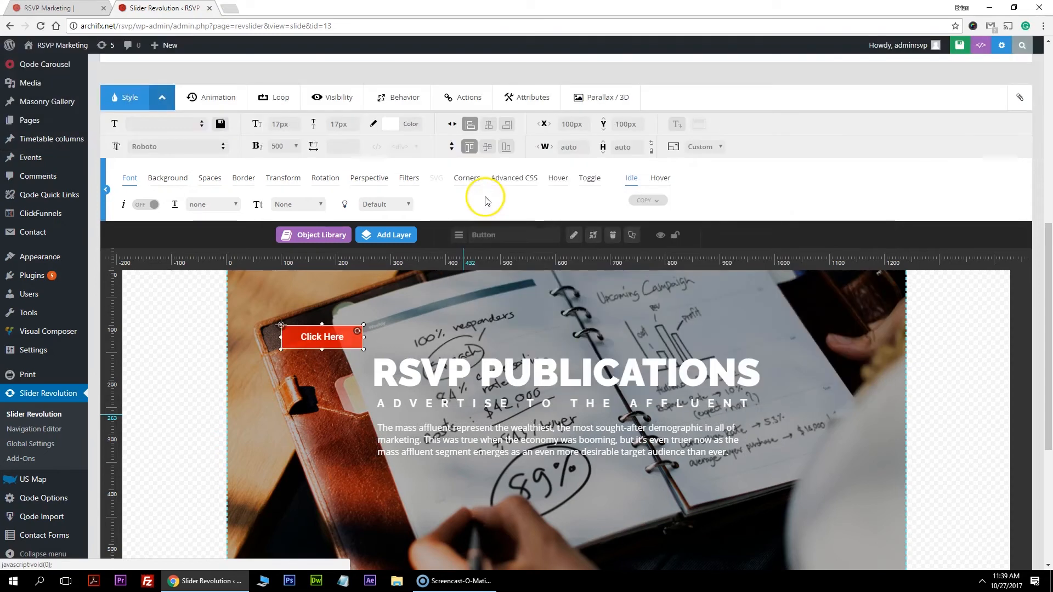
{"action": "double_click", "coordinate": [329, 339]}
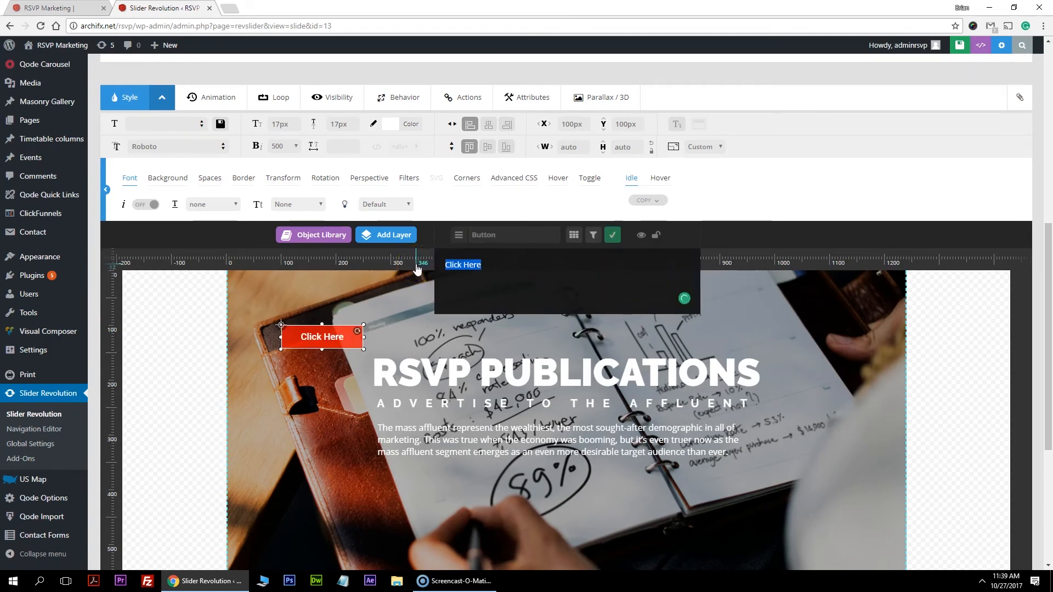
{"action": "type", "text": "GE"}
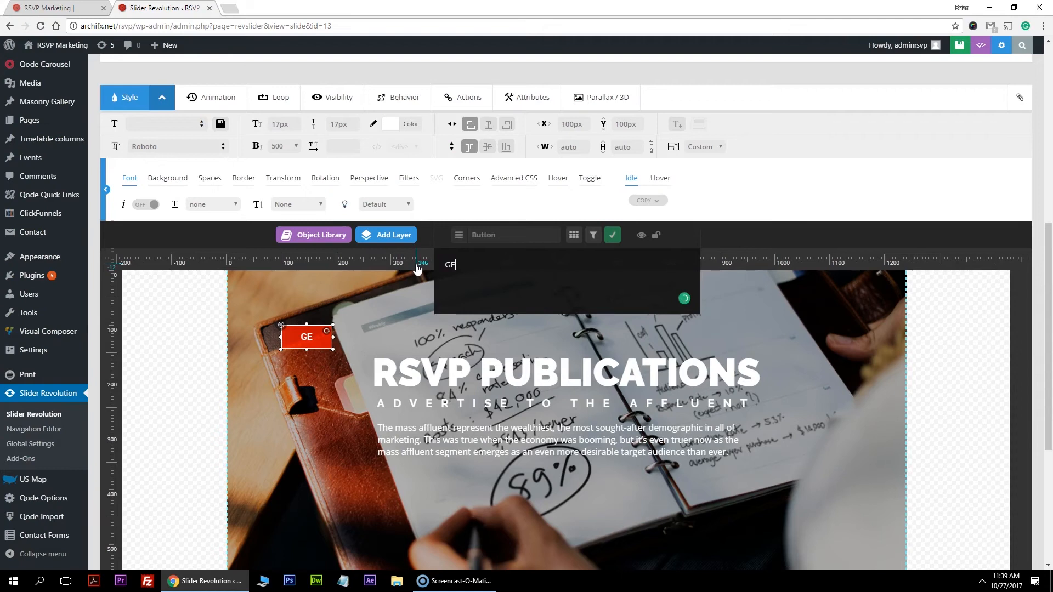
{"action": "type", "text": "T A FREE SDA"}
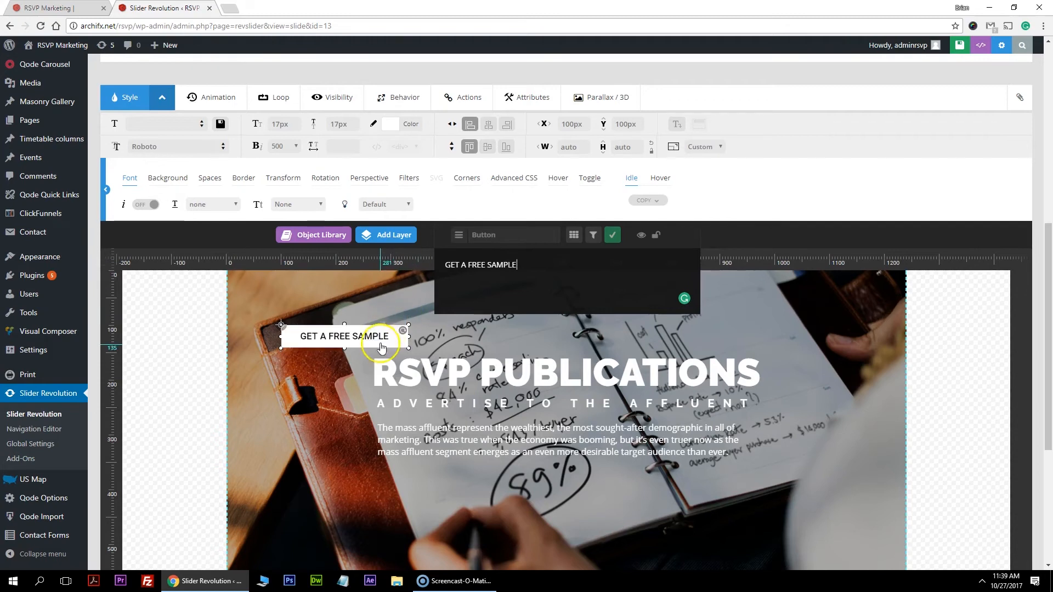
{"action": "left_click", "coordinate": [540, 258]}
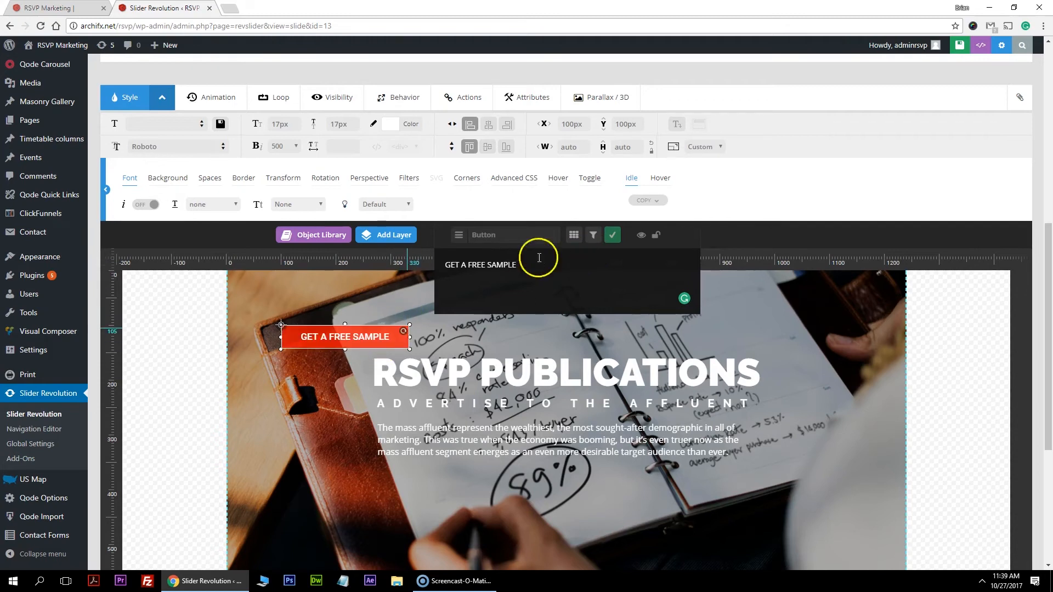
{"action": "left_click", "coordinate": [612, 235]}
Step: Move the button just below the paragraph text and align it to the horizontal center of the slide
{"action": "left_click_drag", "start_coordinate": [312, 345], "coordinate": [590, 485]}
{"action": "left_click_drag", "start_coordinate": [567, 482], "coordinate": [590, 480]}
{"action": "left_click", "coordinate": [490, 128]}
{"action": "right_click", "coordinate": [489, 128]}
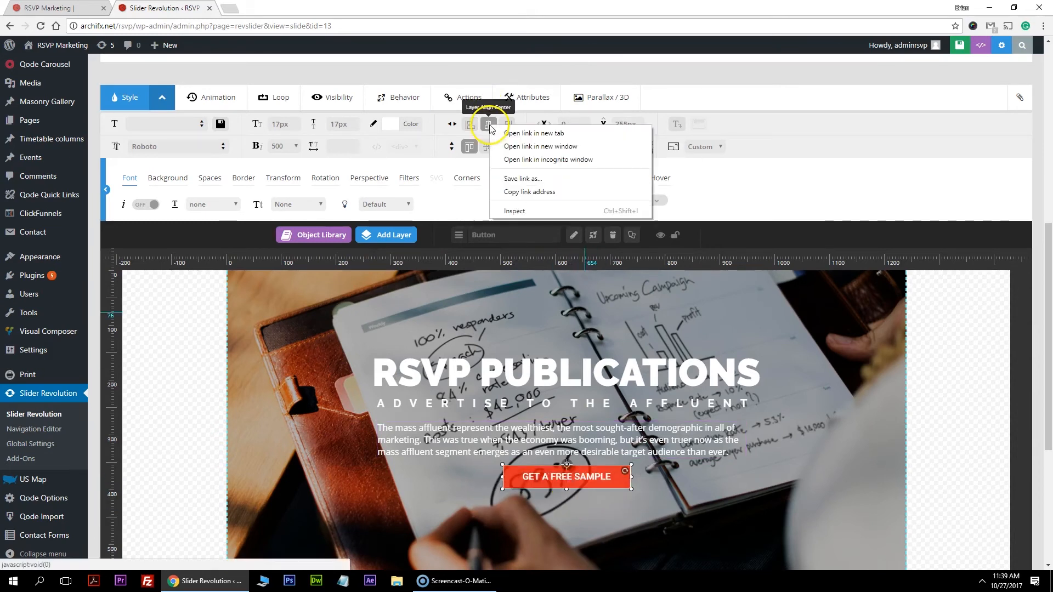
{"action": "left_click", "coordinate": [583, 487]}
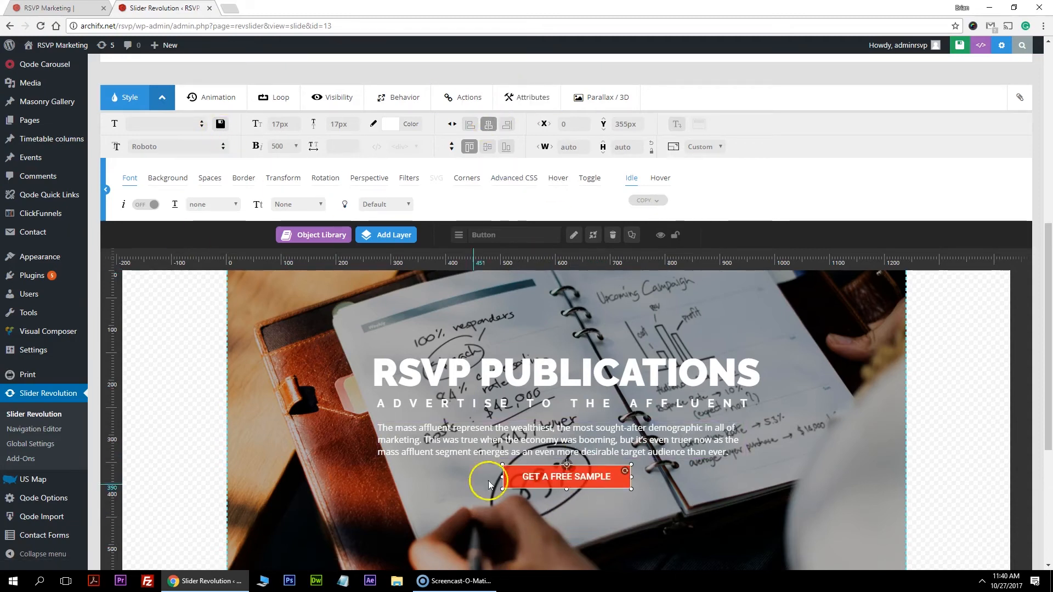
Step: Set the button's font weight to 900 and its line height to 27px
{"action": "scroll", "coordinate": [384, 451], "scroll_direction": "down", "scroll_amount": 2}
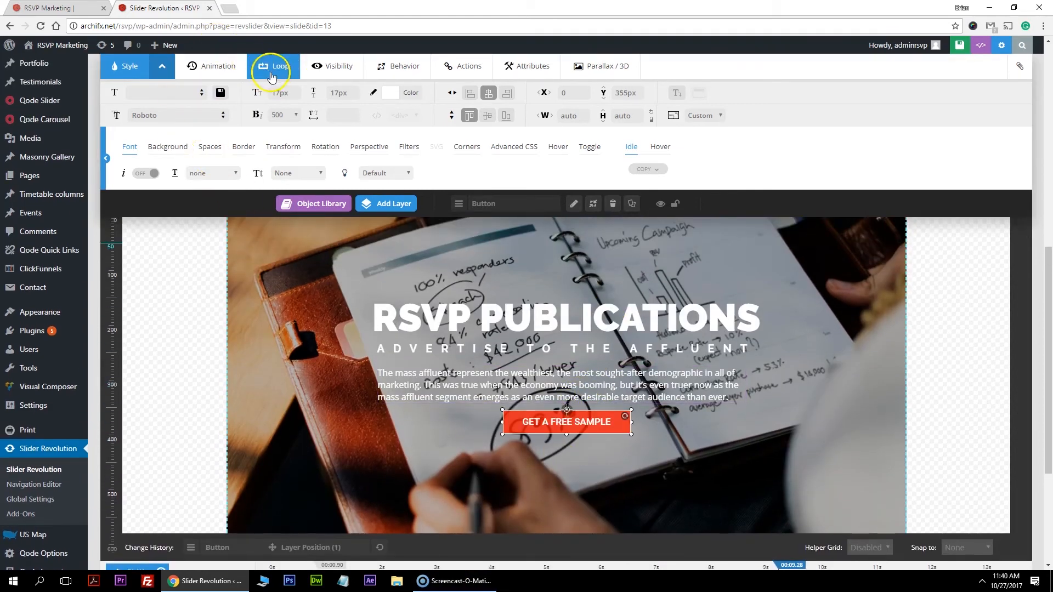
{"action": "left_click", "coordinate": [295, 116]}
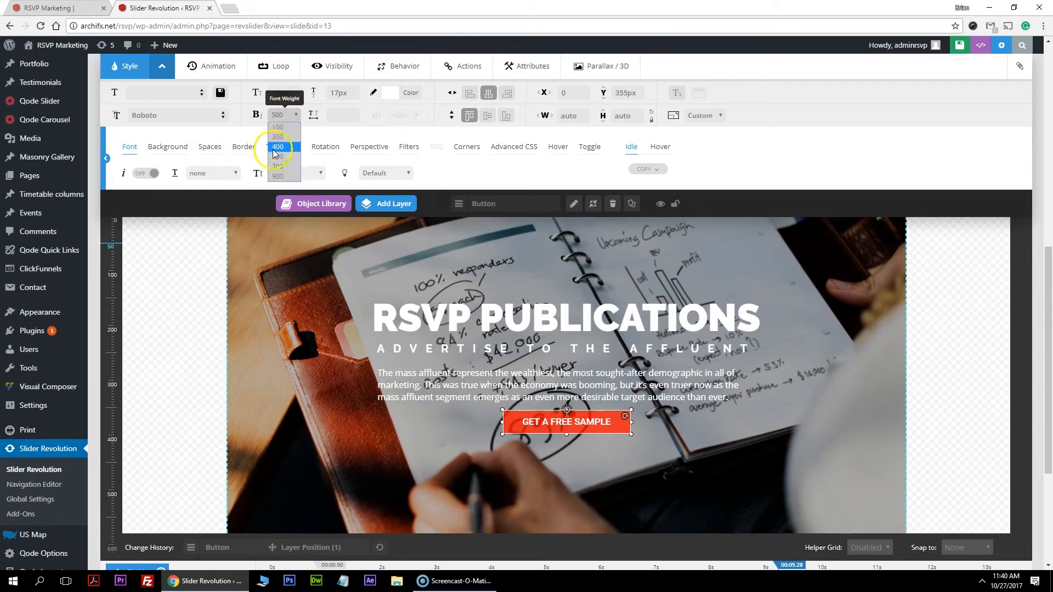
{"action": "left_click", "coordinate": [284, 176]}
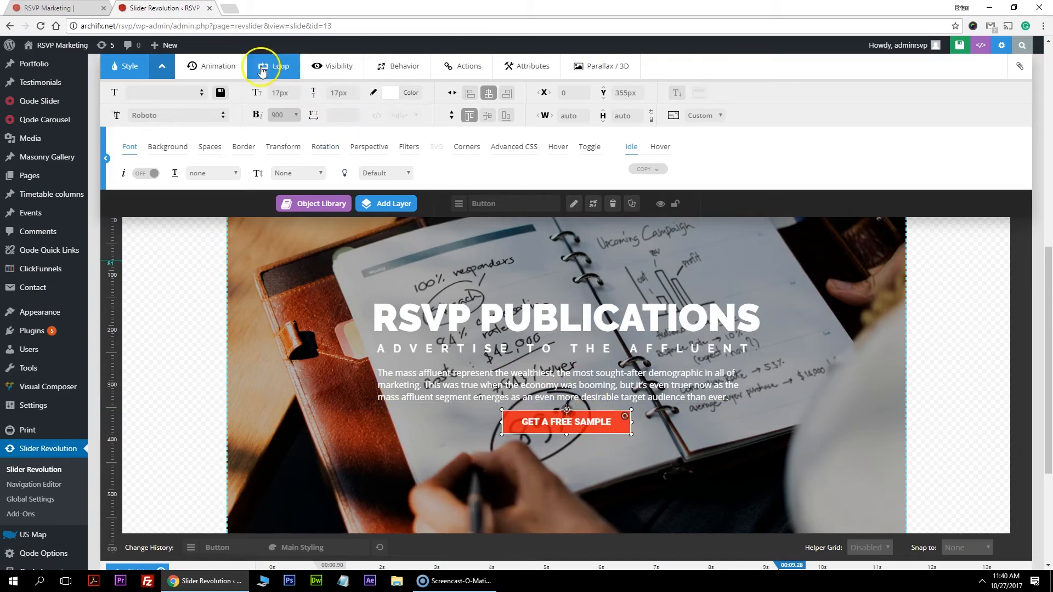
{"action": "double_click", "coordinate": [339, 93]}
{"action": "left_click", "coordinate": [336, 93]}
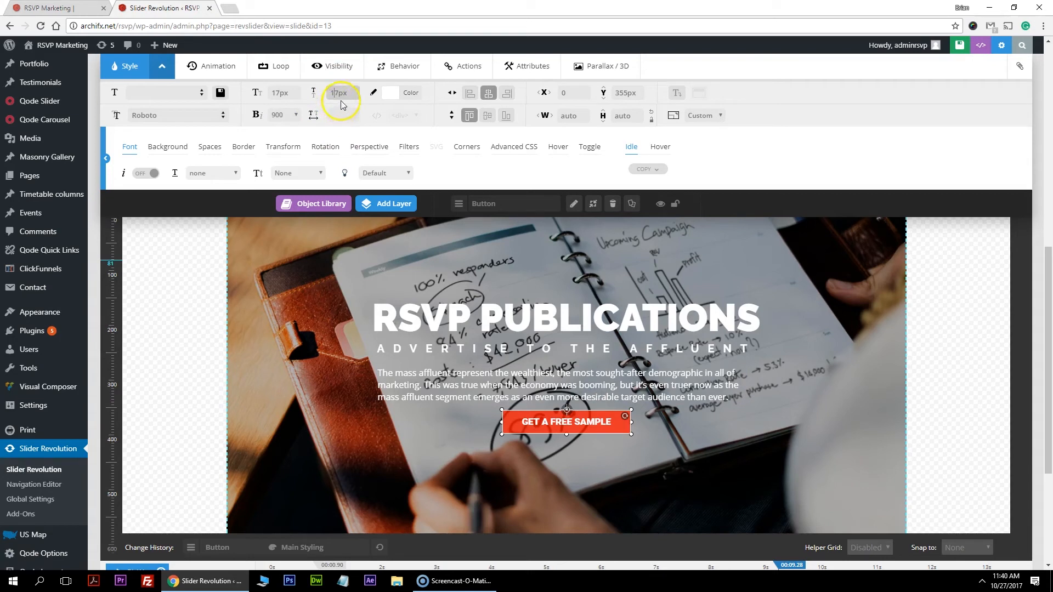
{"action": "type", "text": "2"}
{"action": "key", "text": "Return"}
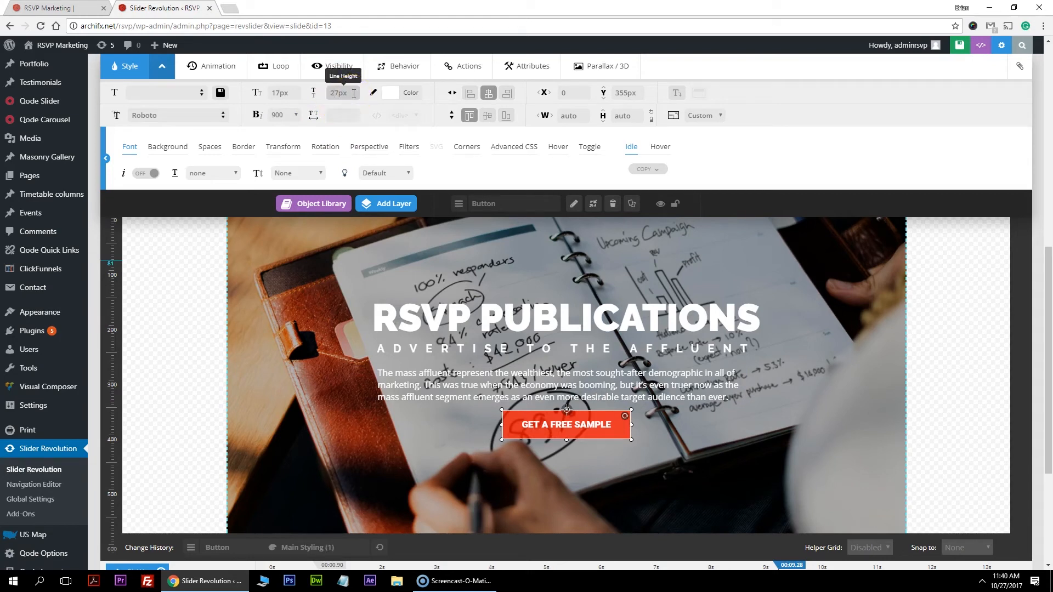
{"action": "left_click", "coordinate": [663, 446]}
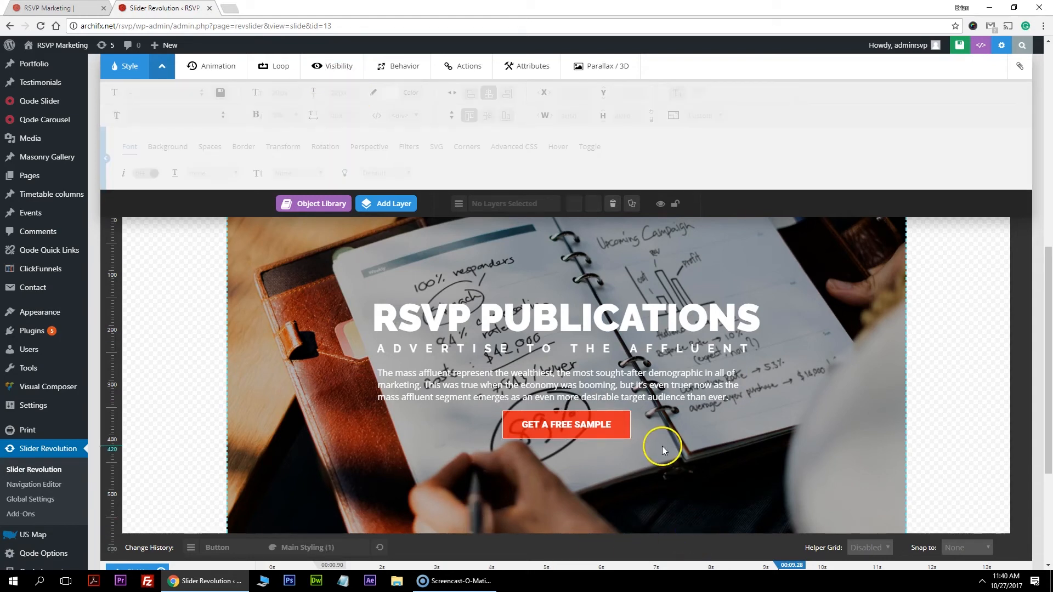
Step: Add a click action of type Simple Link to the button, opening in the same window
{"action": "left_click", "coordinate": [607, 431]}
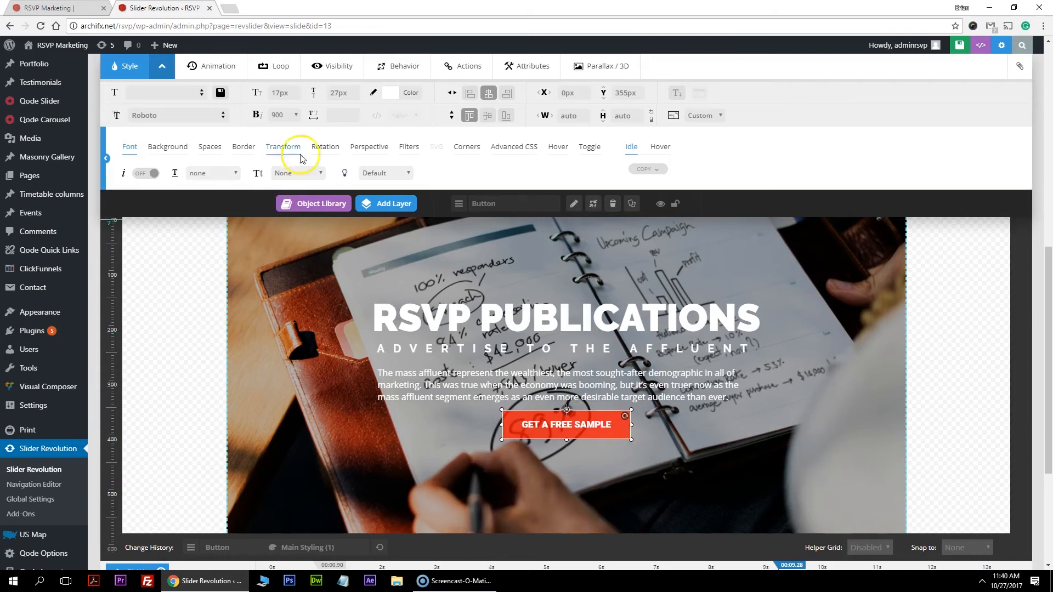
{"action": "left_click", "coordinate": [475, 68]}
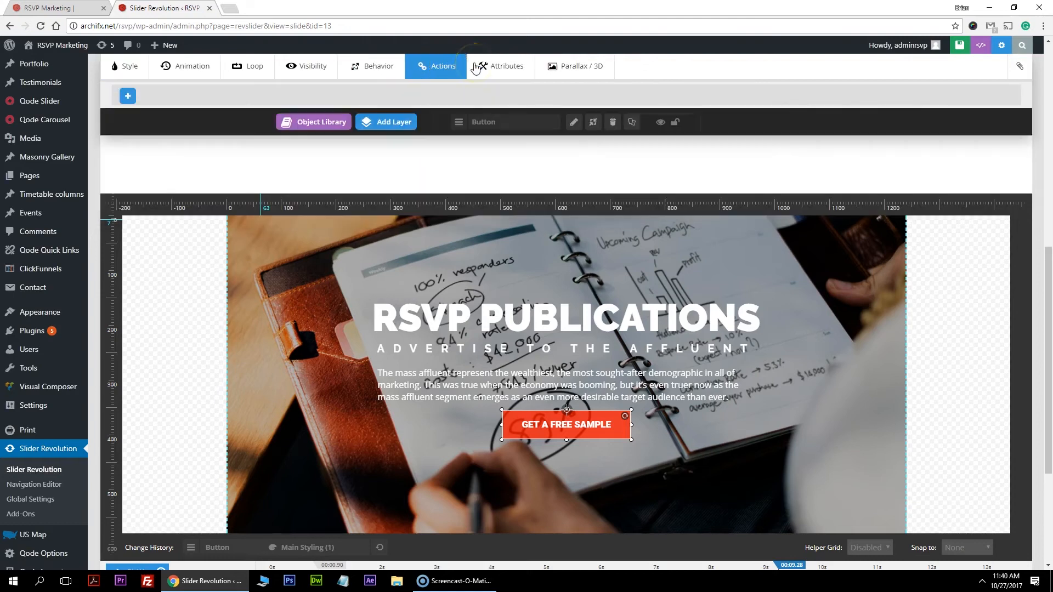
{"action": "left_click", "coordinate": [129, 98]}
{"action": "left_click", "coordinate": [157, 98]}
{"action": "left_click", "coordinate": [177, 102]}
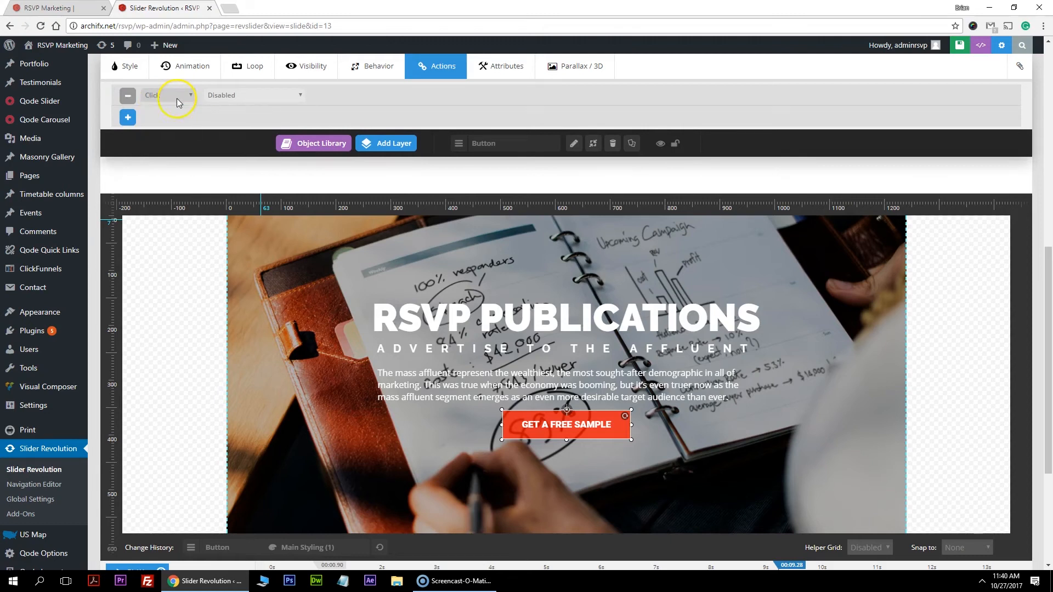
{"action": "left_click", "coordinate": [252, 98]}
{"action": "left_click", "coordinate": [234, 136]}
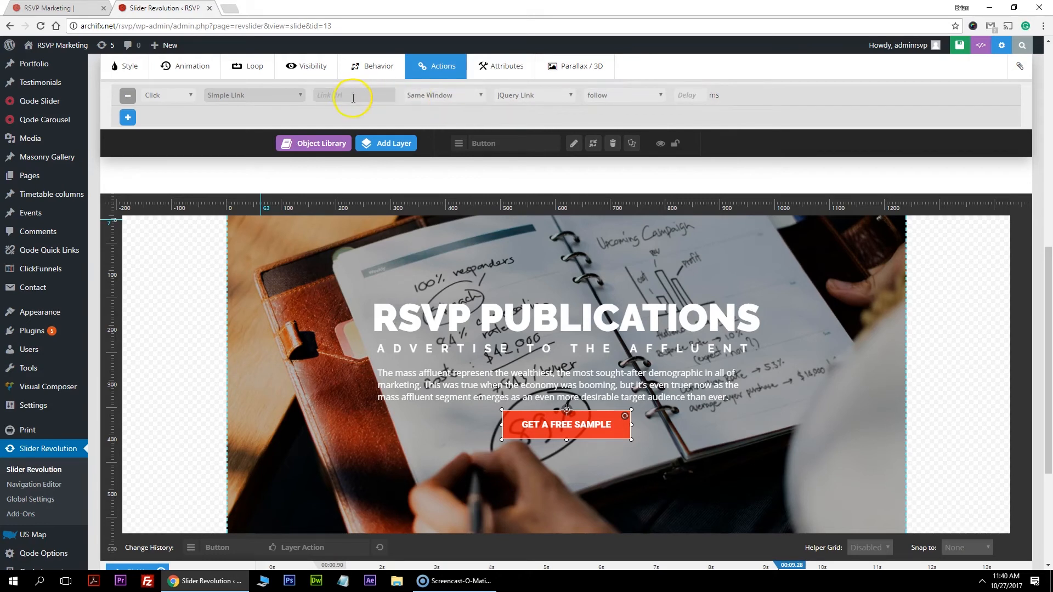
{"action": "left_click", "coordinate": [447, 96]}
{"action": "left_click", "coordinate": [450, 106]}
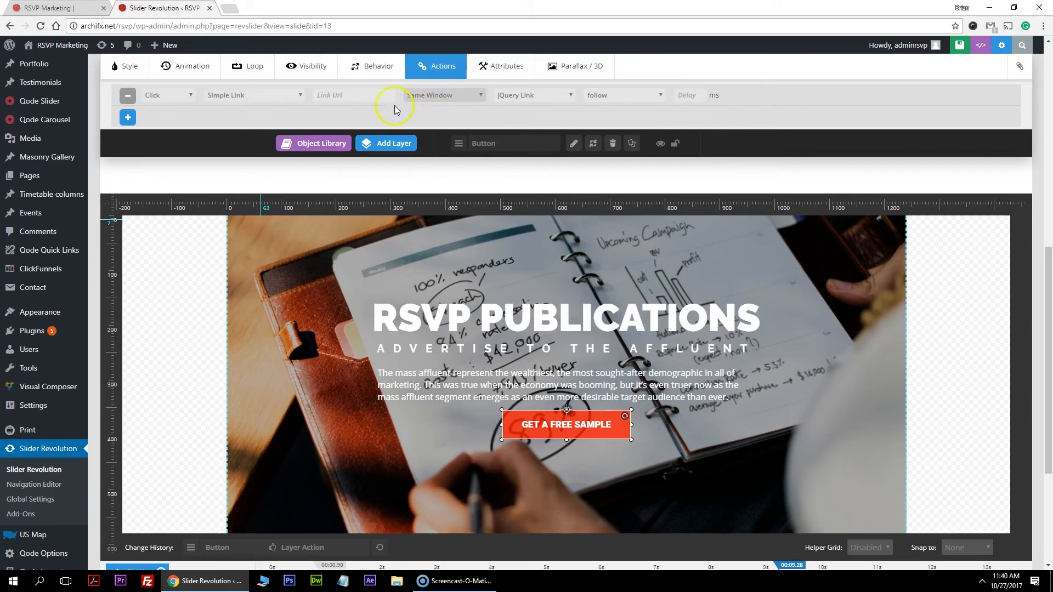
Step: Copy the address of the website's Contact page and use it as the button's link URL
{"action": "left_click", "coordinate": [325, 97]}
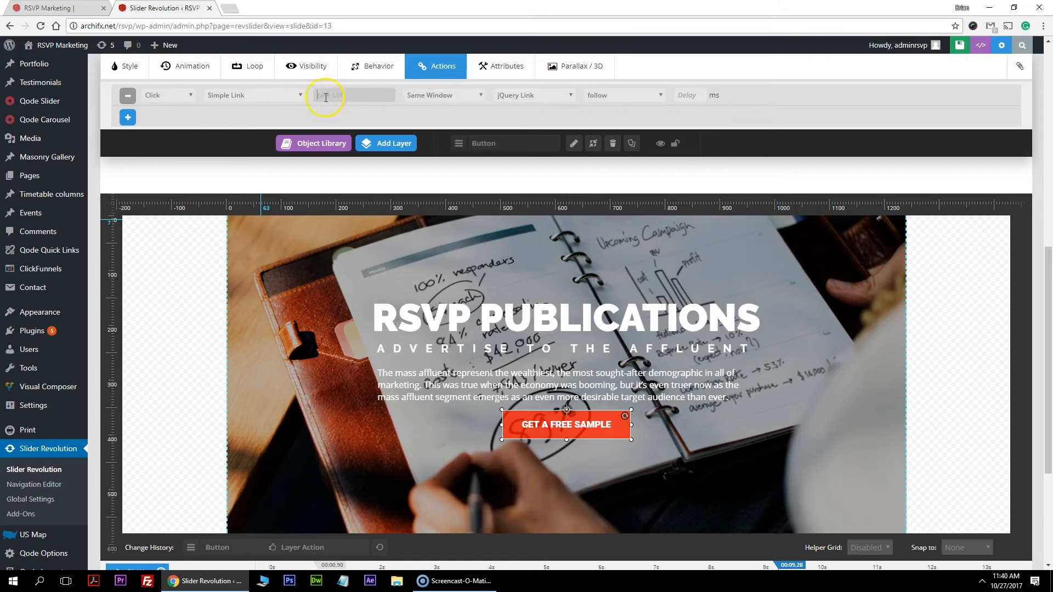
{"action": "left_click", "coordinate": [114, 13]}
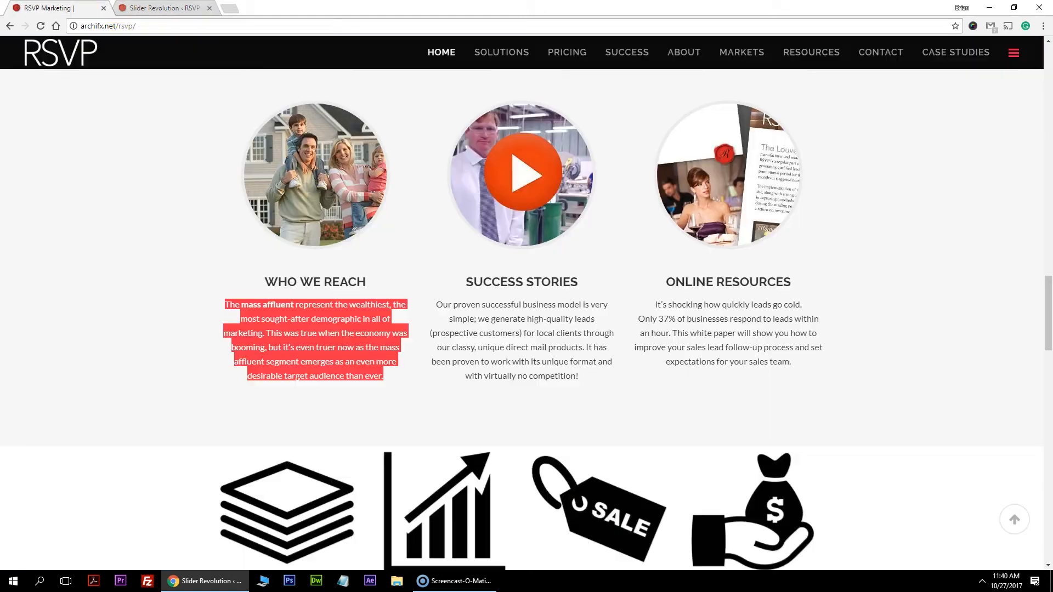
{"action": "left_click", "coordinate": [865, 62]}
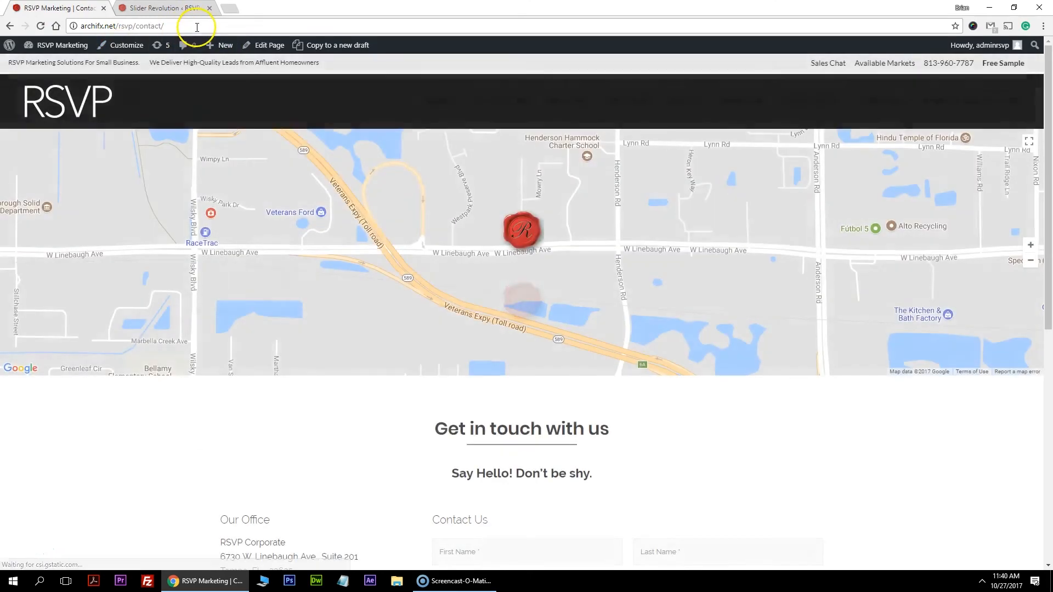
{"action": "left_click", "coordinate": [186, 27]}
{"action": "right_click", "coordinate": [196, 28]}
{"action": "left_click", "coordinate": [255, 69]}
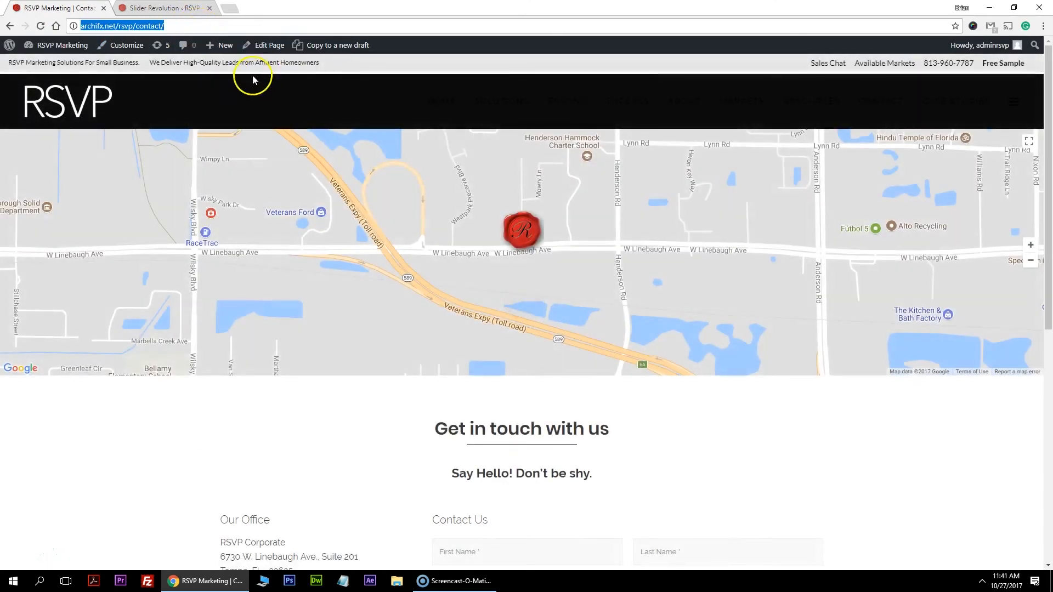
{"action": "left_click", "coordinate": [158, 7]}
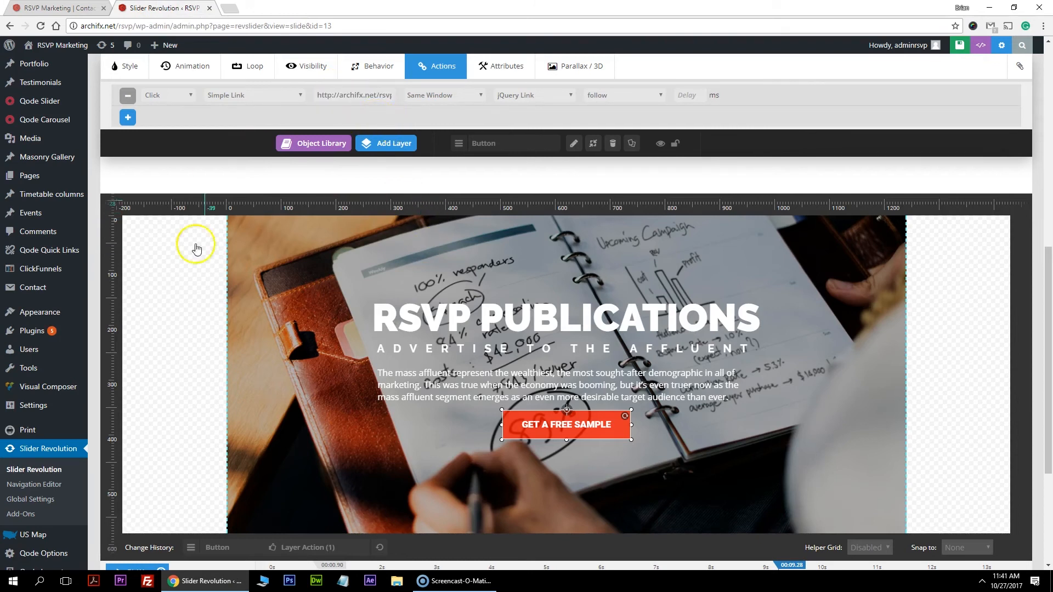
Step: Save the slide and open the RSVP homepage to check how the new slide and button appear
{"action": "left_click", "coordinate": [670, 431]}
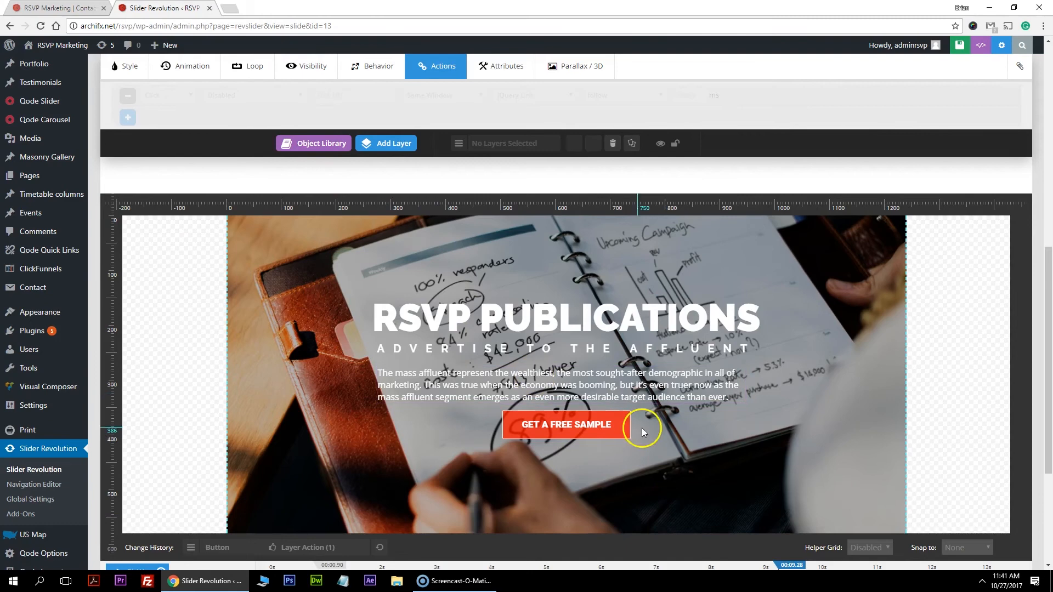
{"action": "scroll", "coordinate": [604, 422], "scroll_direction": "down", "scroll_amount": 4}
{"action": "scroll", "coordinate": [616, 408], "scroll_direction": "up", "scroll_amount": 3}
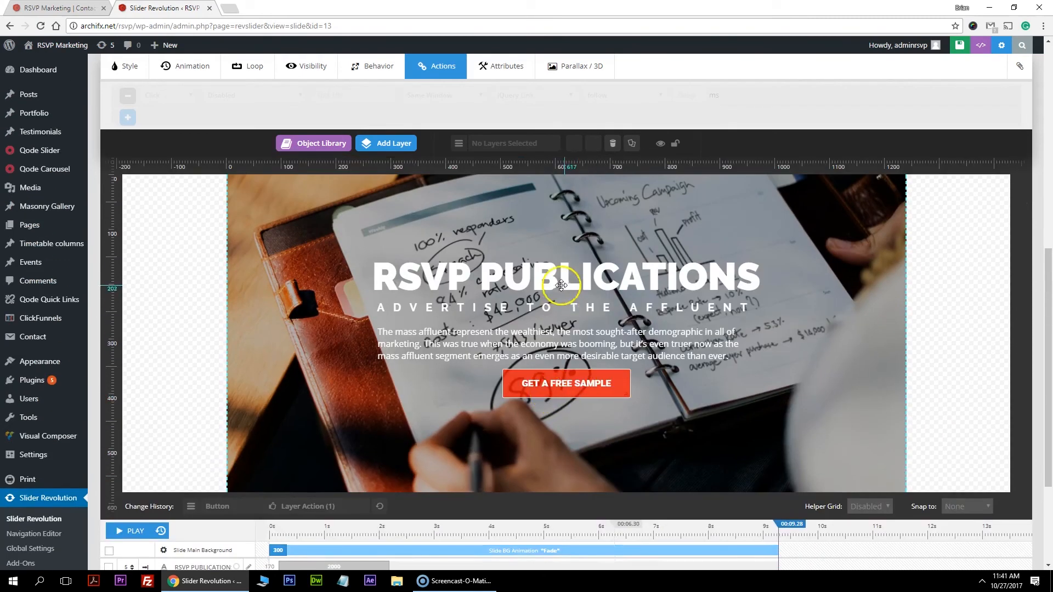
{"action": "left_click", "coordinate": [953, 47]}
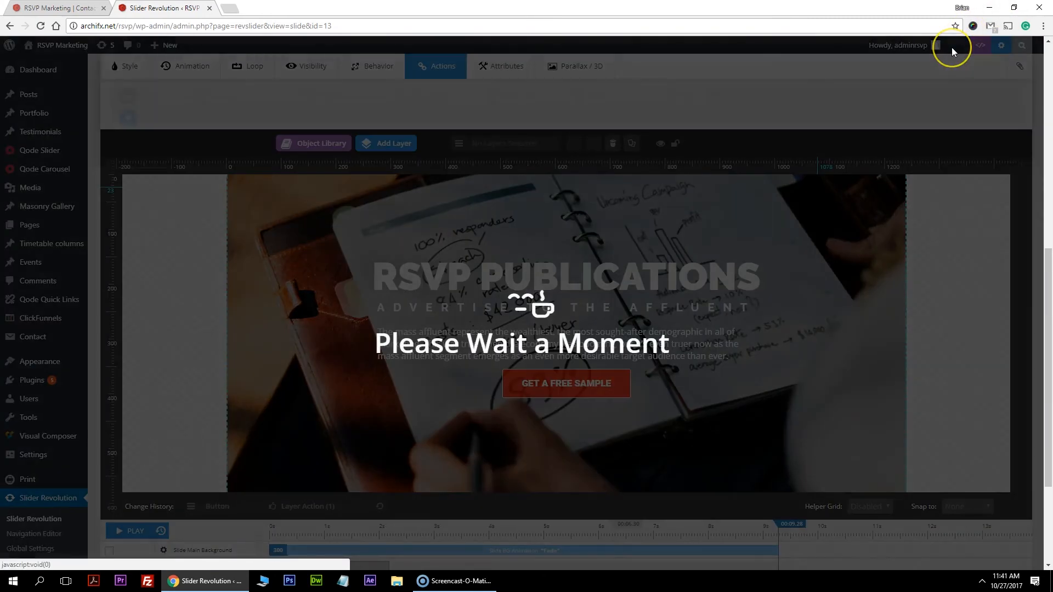
{"action": "key", "text": "ctrl+shift+Tab"}
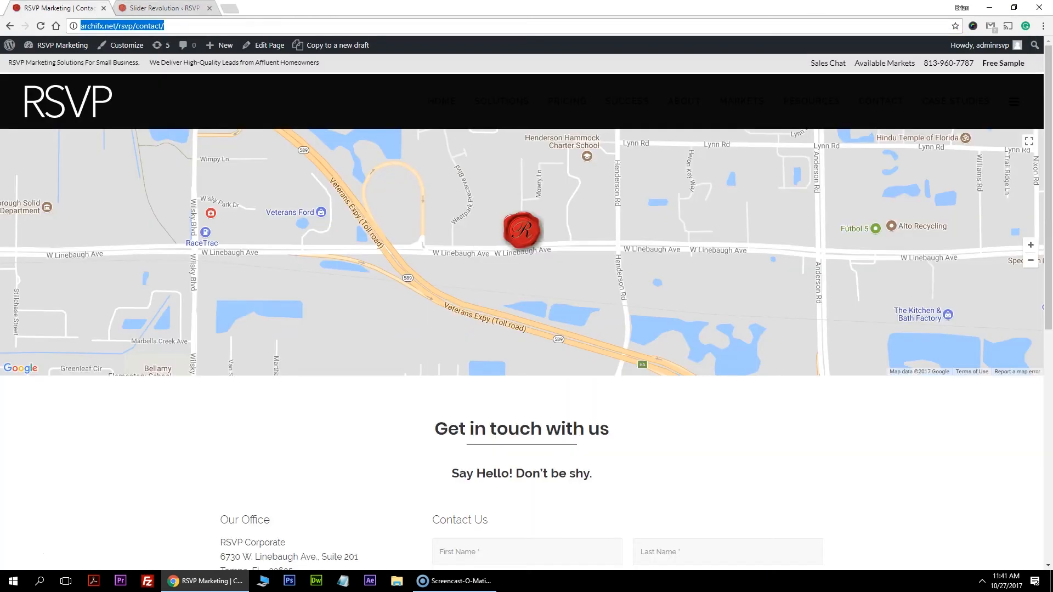
{"action": "left_click", "coordinate": [47, 92]}
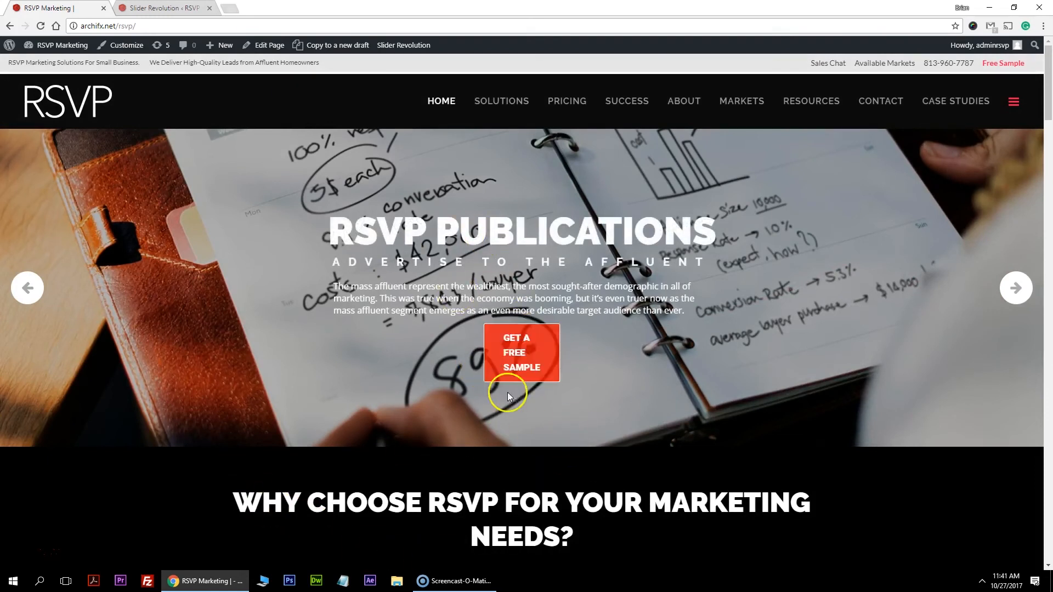
Step: Adjust the button layer's timeline animation to start at 830 ms with a duration of 2600 ms, and save the slide
{"action": "left_click", "coordinate": [158, 7]}
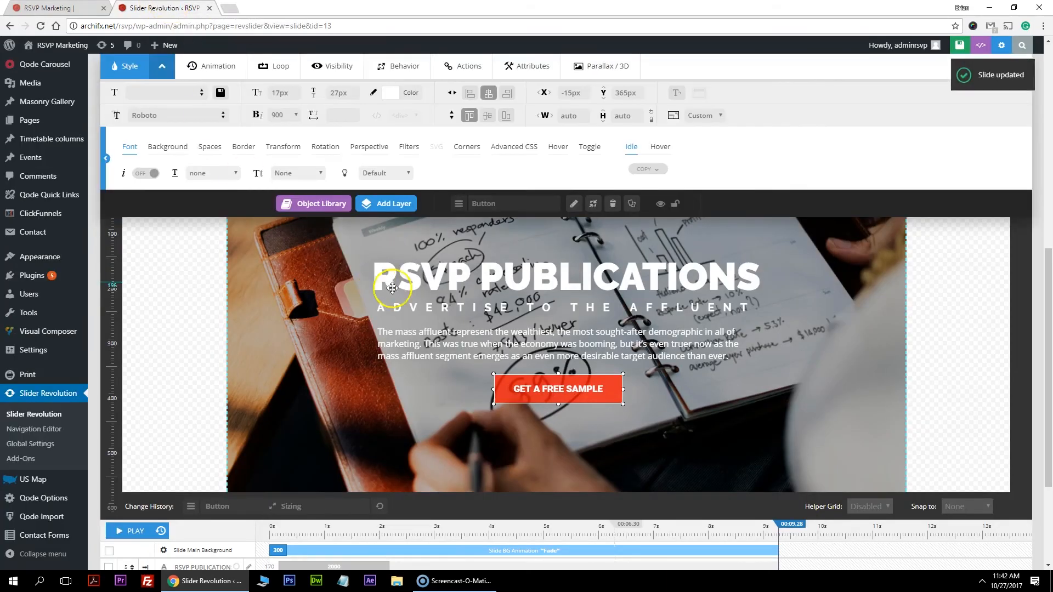
{"action": "left_click", "coordinate": [532, 391]}
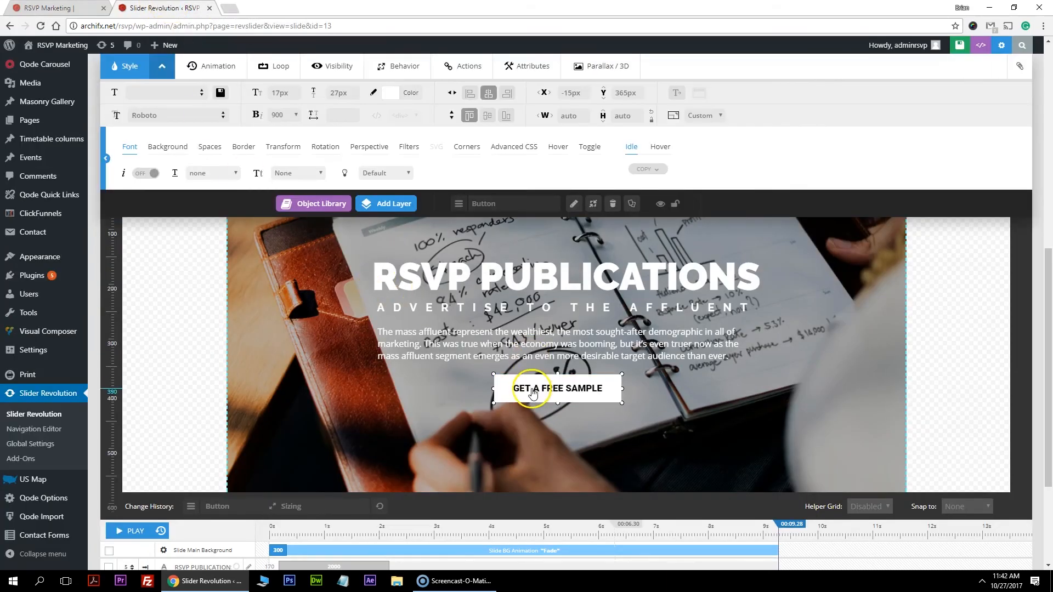
{"action": "left_click", "coordinate": [679, 95]}
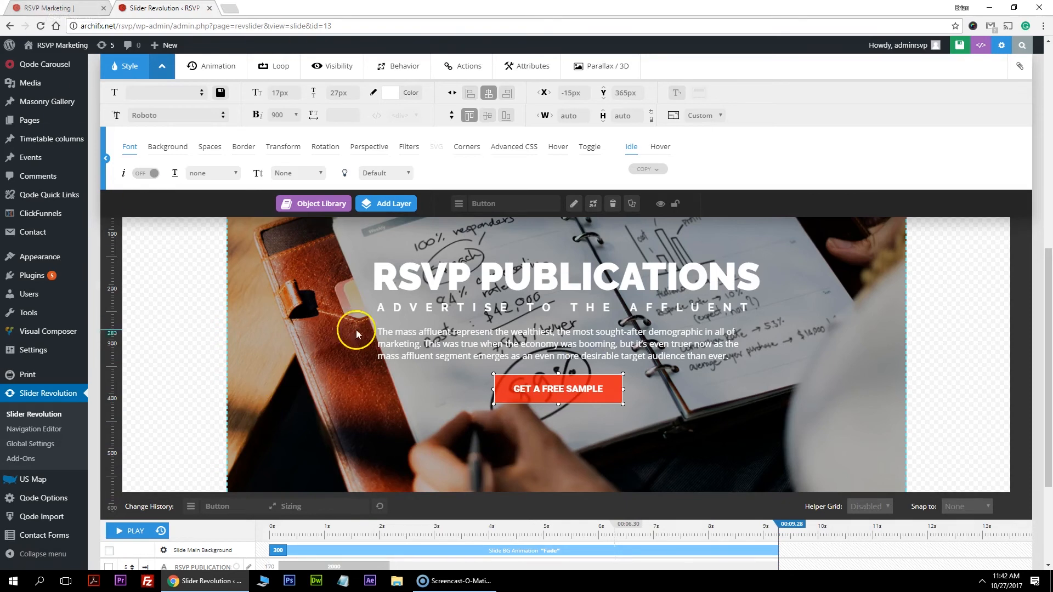
{"action": "scroll", "coordinate": [357, 333], "scroll_direction": "down", "scroll_amount": 3}
{"action": "left_click_drag", "start_coordinate": [278, 441], "coordinate": [459, 457]}
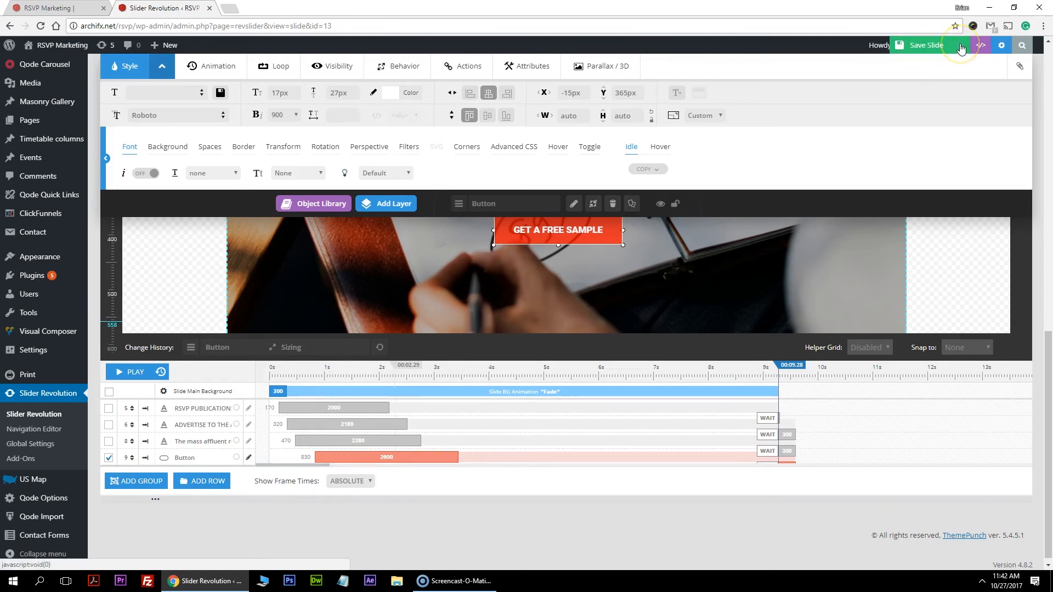
{"action": "left_click", "coordinate": [961, 47]}
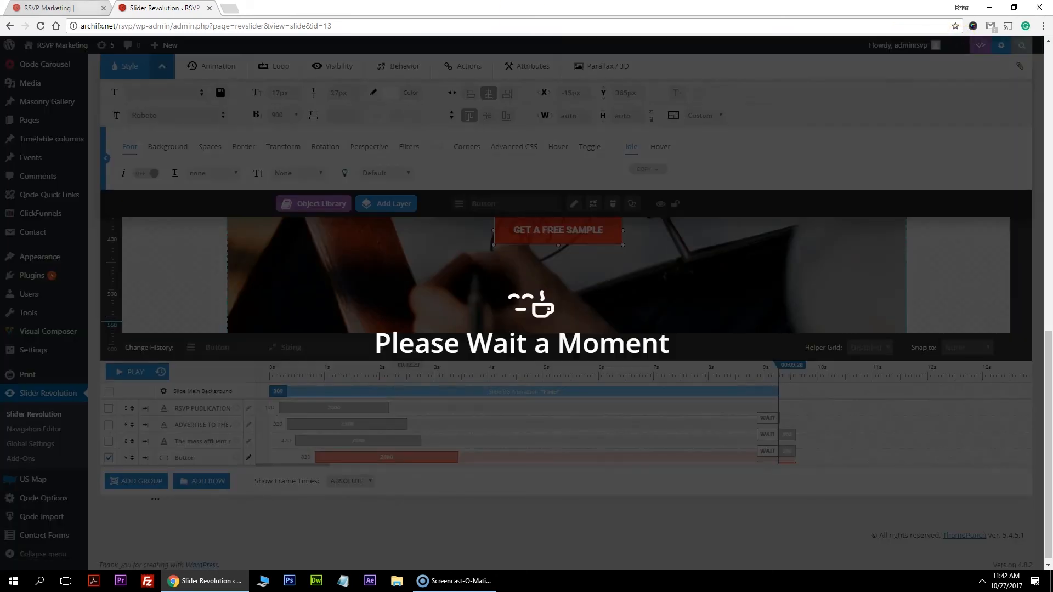
Step: Reload the RSVP homepage to review the updated slider, and return to the slide editor
{"action": "left_click", "coordinate": [47, 10]}
{"action": "left_click", "coordinate": [41, 26]}
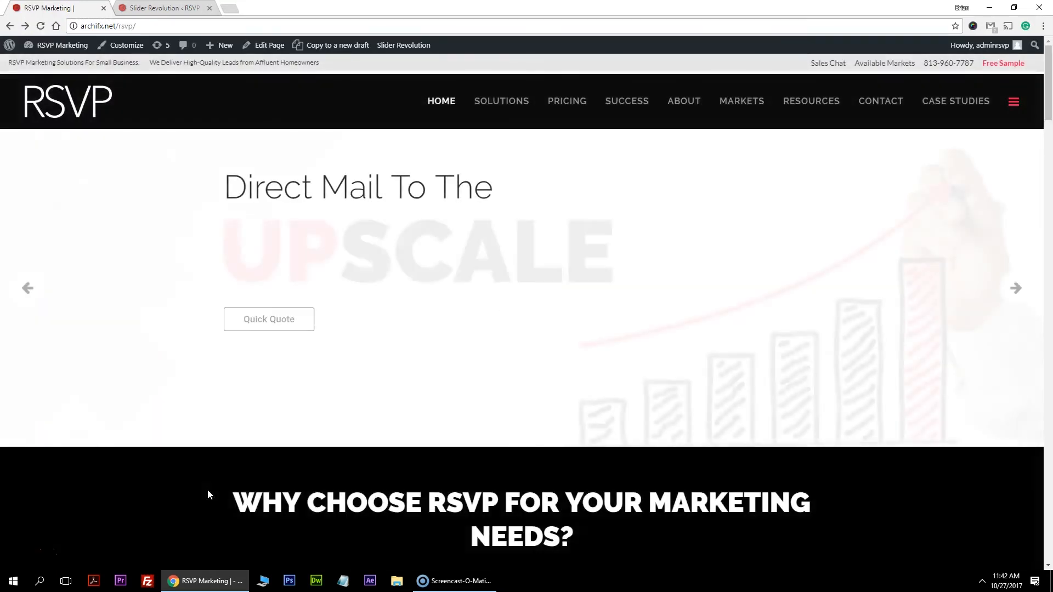
{"action": "key", "text": "ctrl+Tab"}
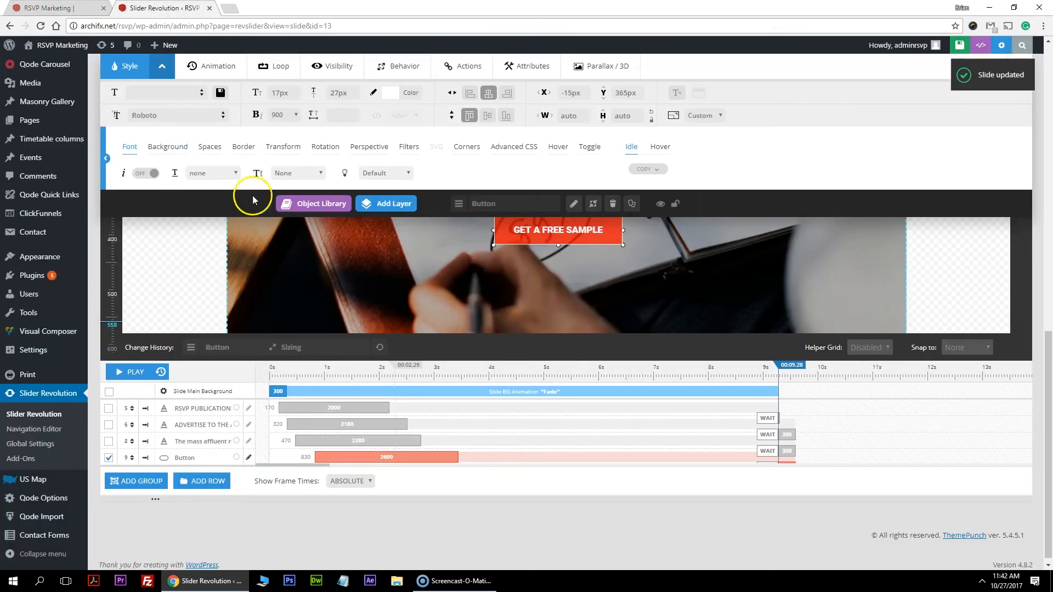
Step: Move slide #3 to the first place in the slide order, ahead of slide #1, and save the slide
{"action": "scroll", "coordinate": [376, 327], "scroll_direction": "up", "scroll_amount": 6}
{"action": "scroll", "coordinate": [347, 280], "scroll_direction": "up", "scroll_amount": 2}
{"action": "mouse_move", "coordinate": [406, 197]}
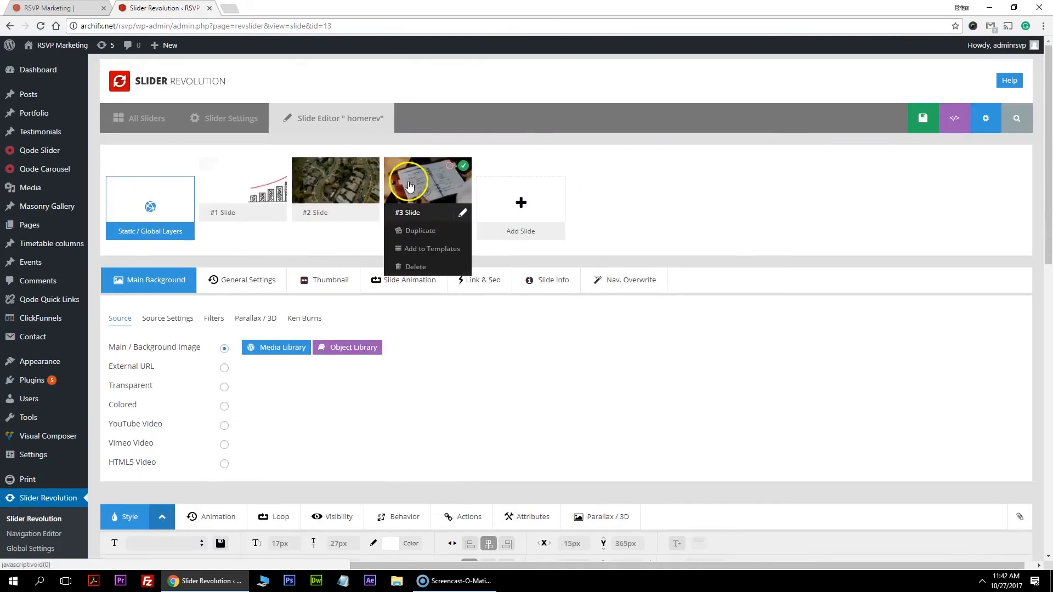
{"action": "left_click_drag", "start_coordinate": [384, 189], "coordinate": [214, 183]}
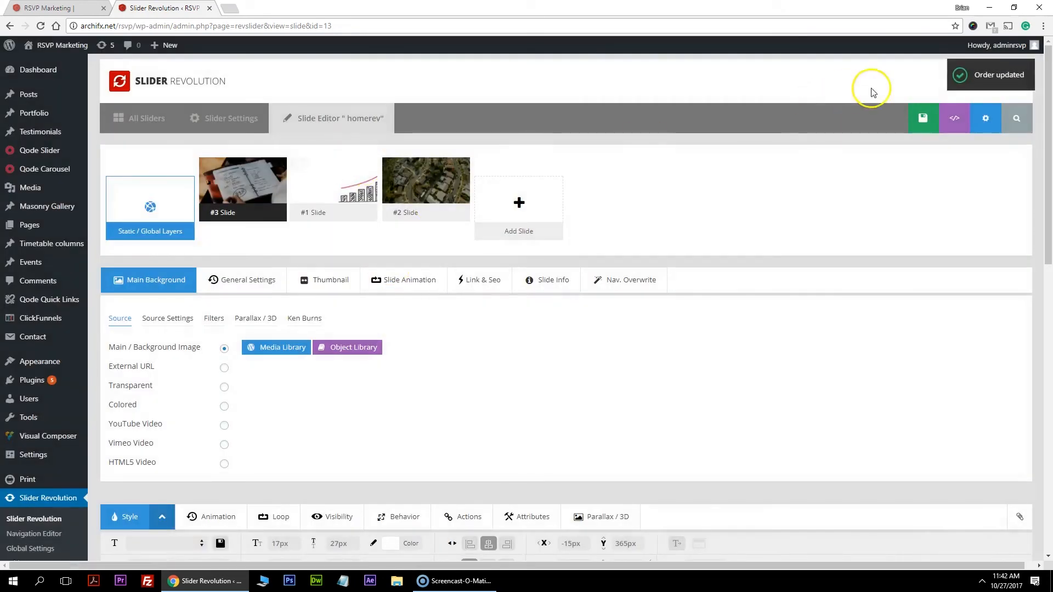
{"action": "left_click", "coordinate": [918, 121]}
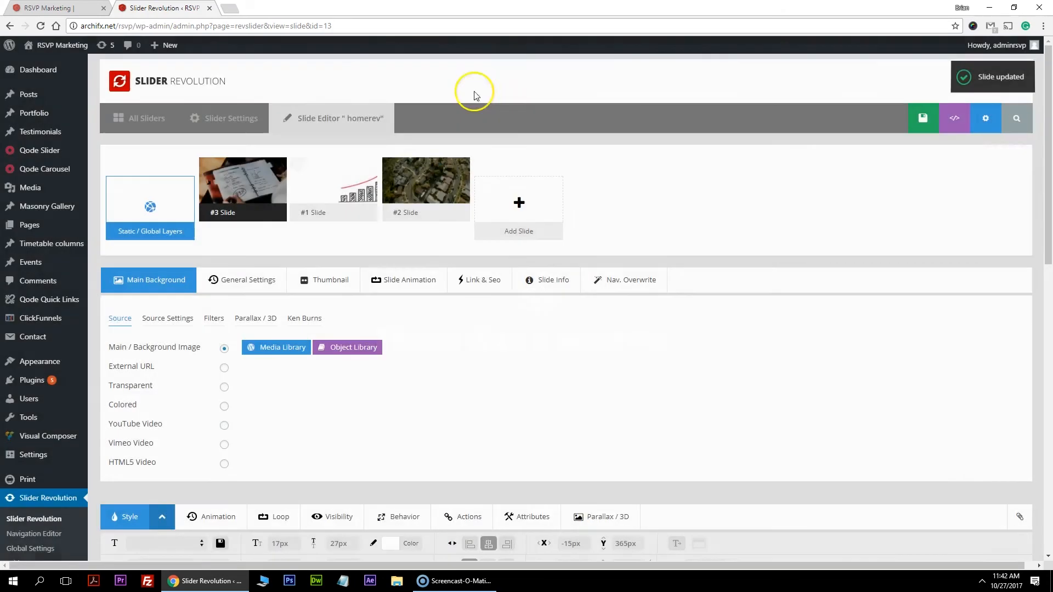
Step: Reload the RSVP homepage to check the new slide order, and return to the slide editor
{"action": "left_click", "coordinate": [89, 9]}
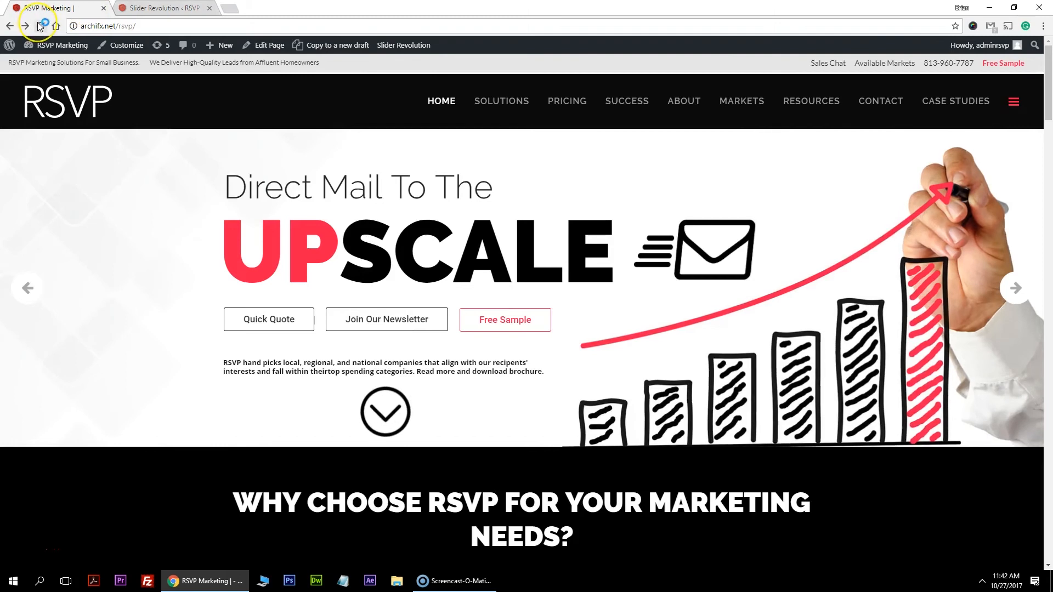
{"action": "key", "text": "F5"}
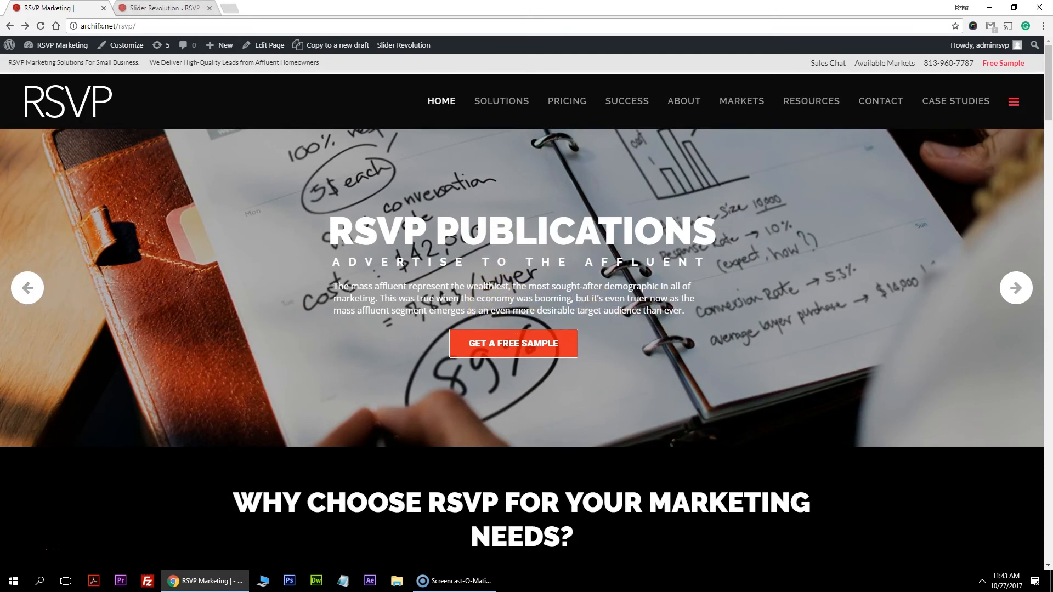
{"action": "key", "text": "ctrl+Tab"}
Step: Enable the Ken Burns / Pan Zoom effect on the slide's main background with scale from 100 to 103 %, and save
{"action": "scroll", "coordinate": [157, 255], "scroll_direction": "down", "scroll_amount": 2}
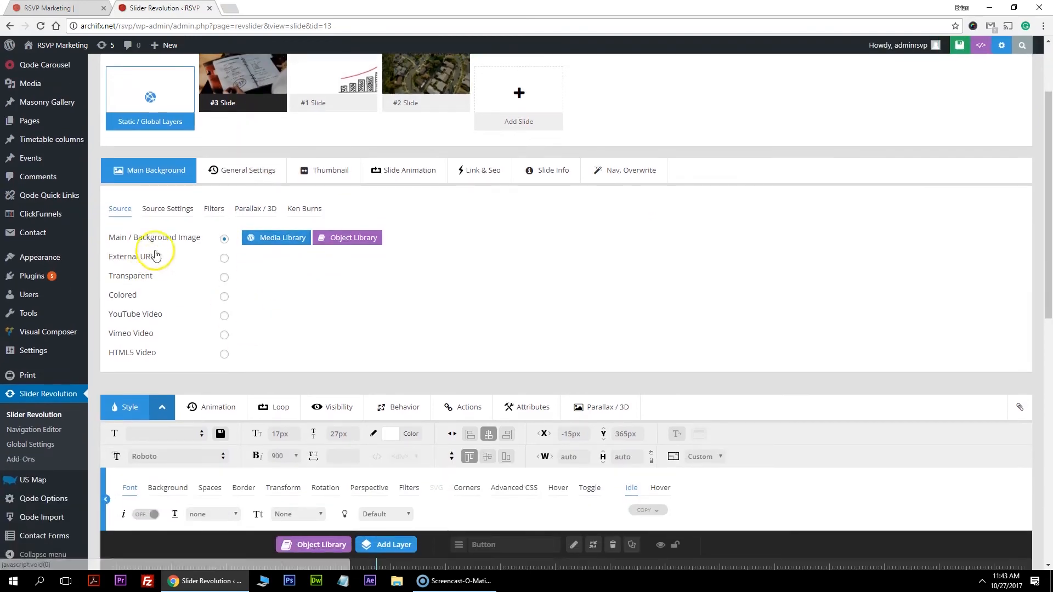
{"action": "left_click", "coordinate": [305, 209]}
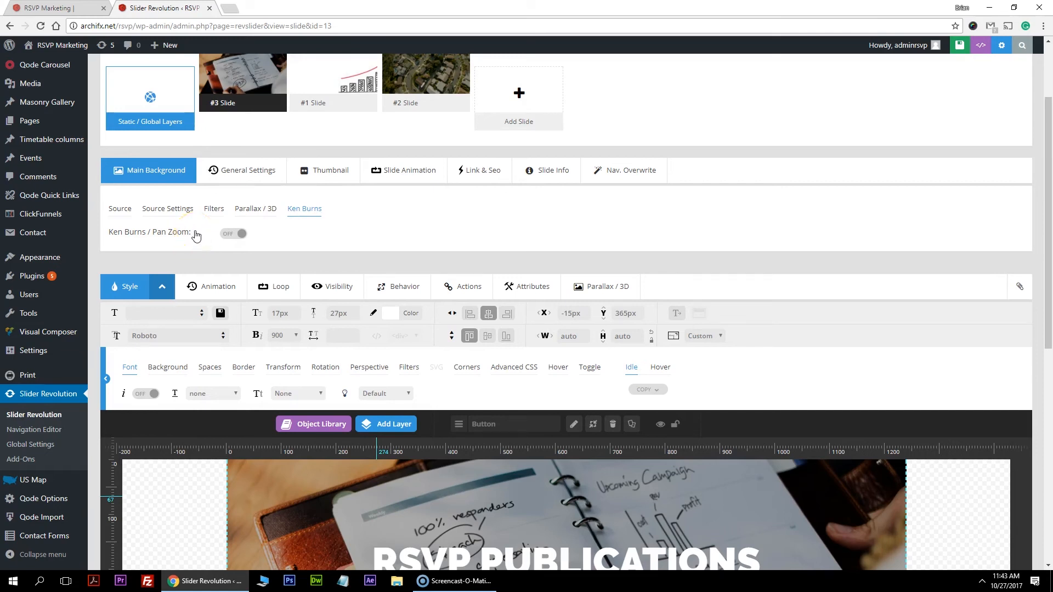
{"action": "left_click", "coordinate": [242, 236]}
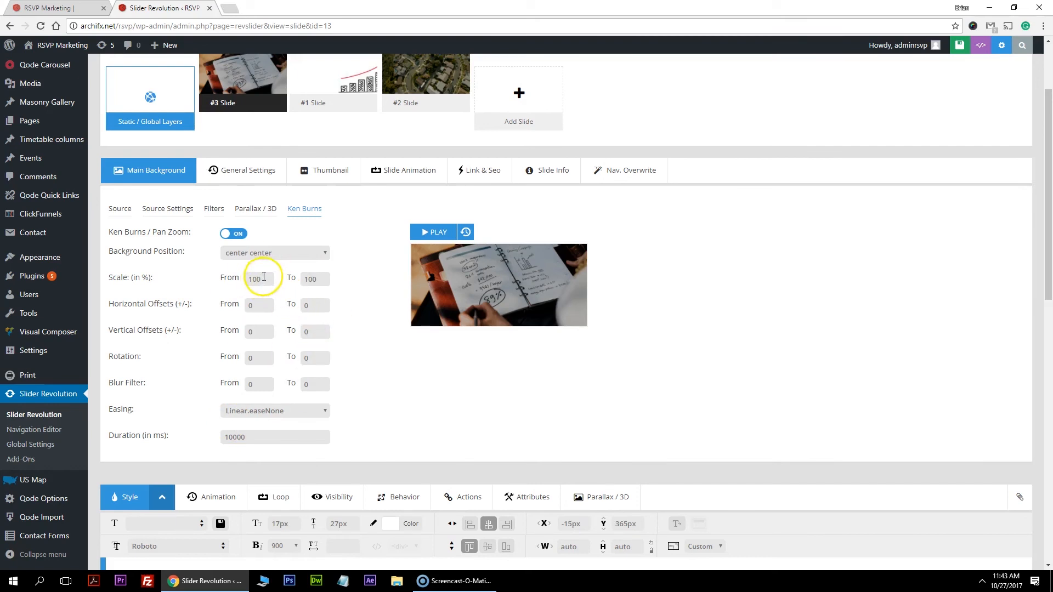
{"action": "left_click", "coordinate": [316, 281]}
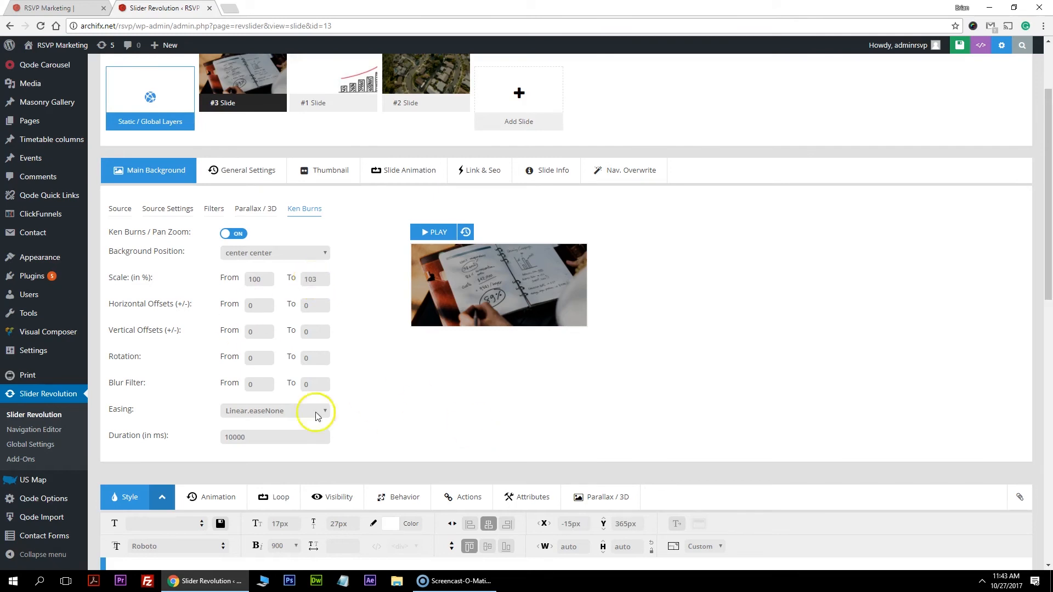
{"action": "left_click", "coordinate": [960, 45]}
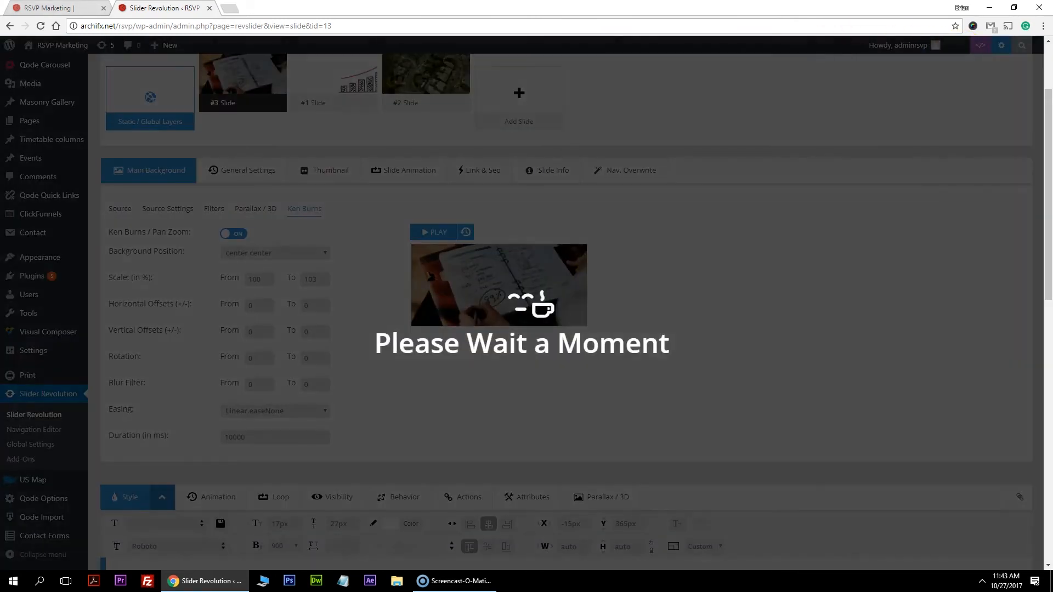
Step: Reload the RSVP homepage to review the background's zoom effect, and return to the slide editor
{"action": "left_click", "coordinate": [49, 7]}
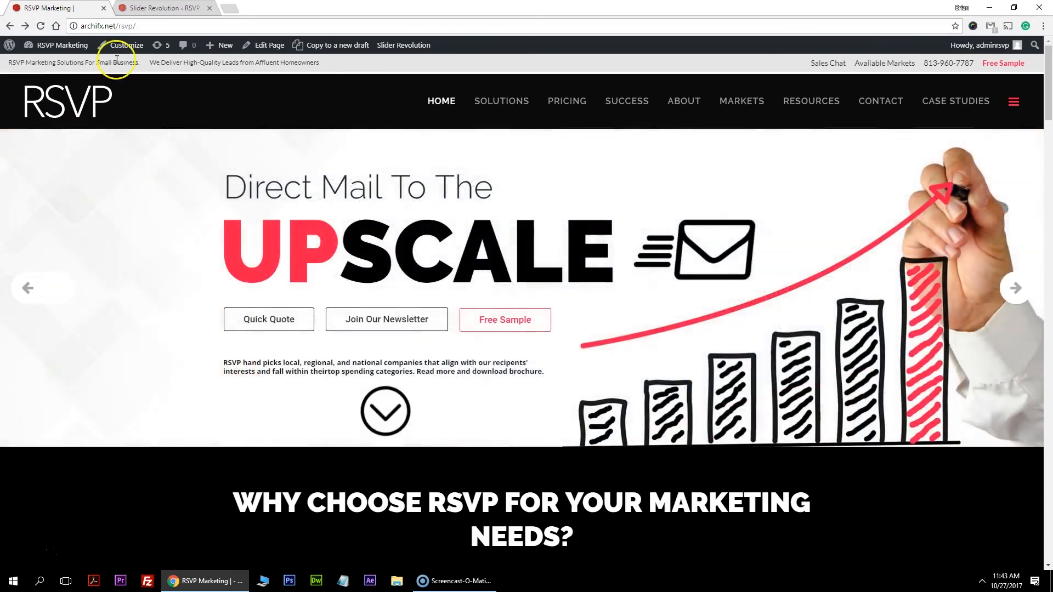
{"action": "key", "text": "F5"}
{"action": "mouse_move", "coordinate": [88, 54]}
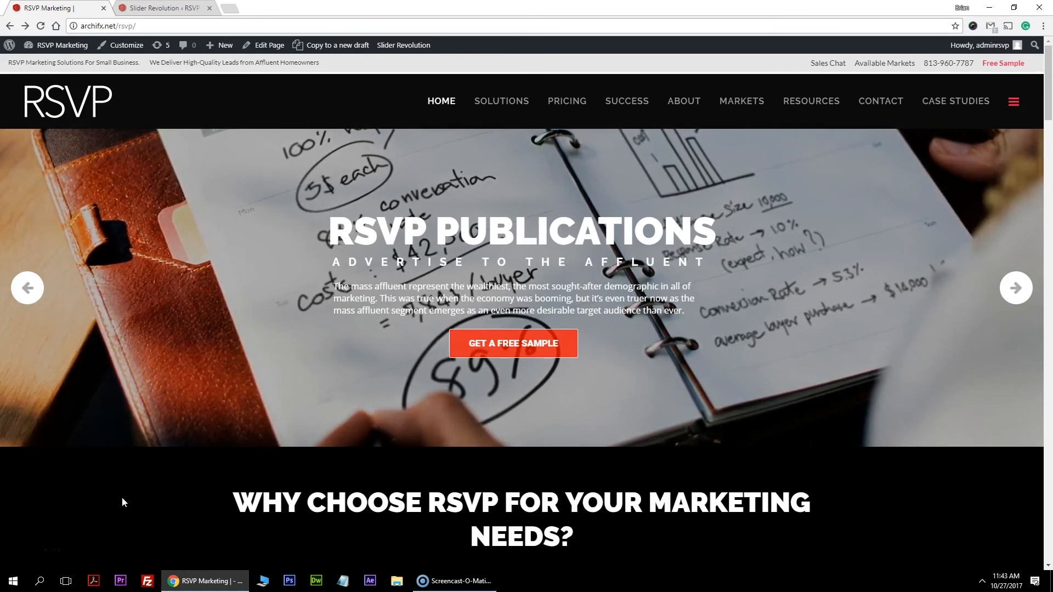
{"action": "left_click", "coordinate": [113, 483]}
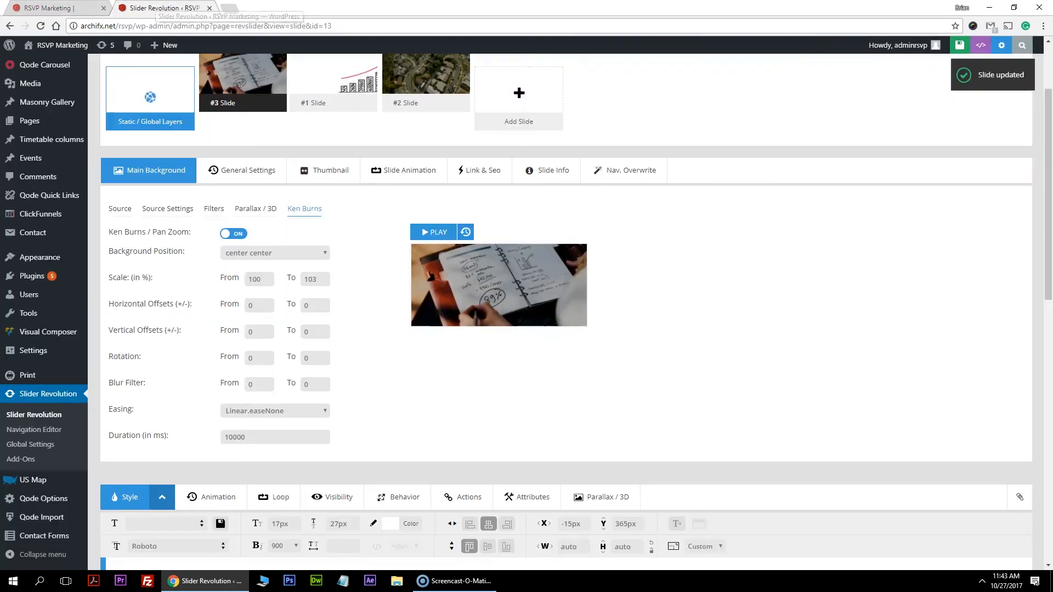
{"action": "left_click", "coordinate": [160, 7]}
Step: Select the description paragraph layer and bring up its Spaces style settings with the text alignment option
{"action": "left_click", "coordinate": [233, 232]}
{"action": "scroll", "coordinate": [232, 233], "scroll_direction": "up", "scroll_amount": 2}
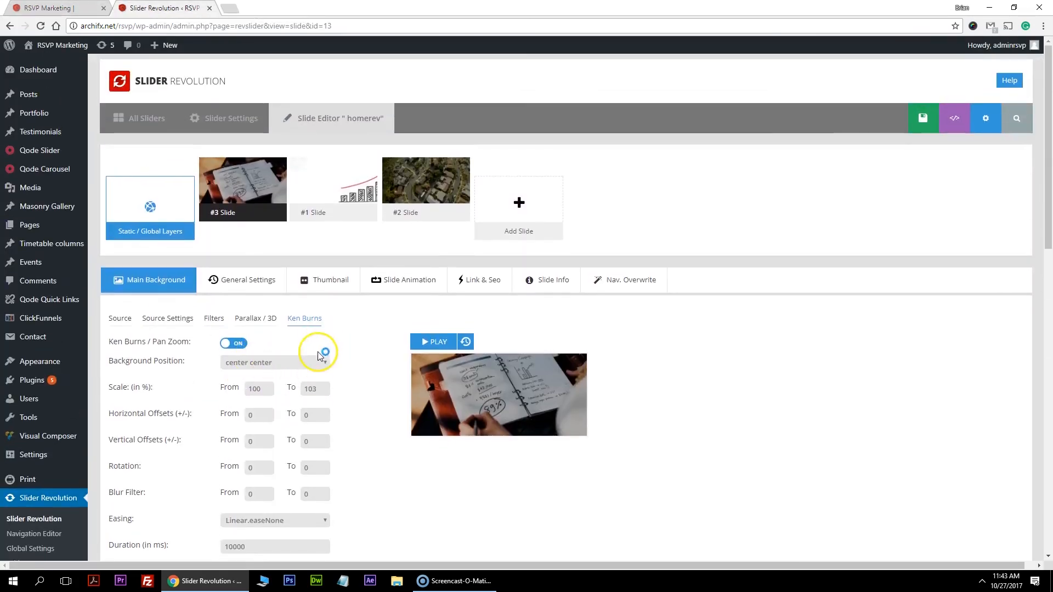
{"action": "scroll", "coordinate": [386, 356], "scroll_direction": "down", "scroll_amount": 8}
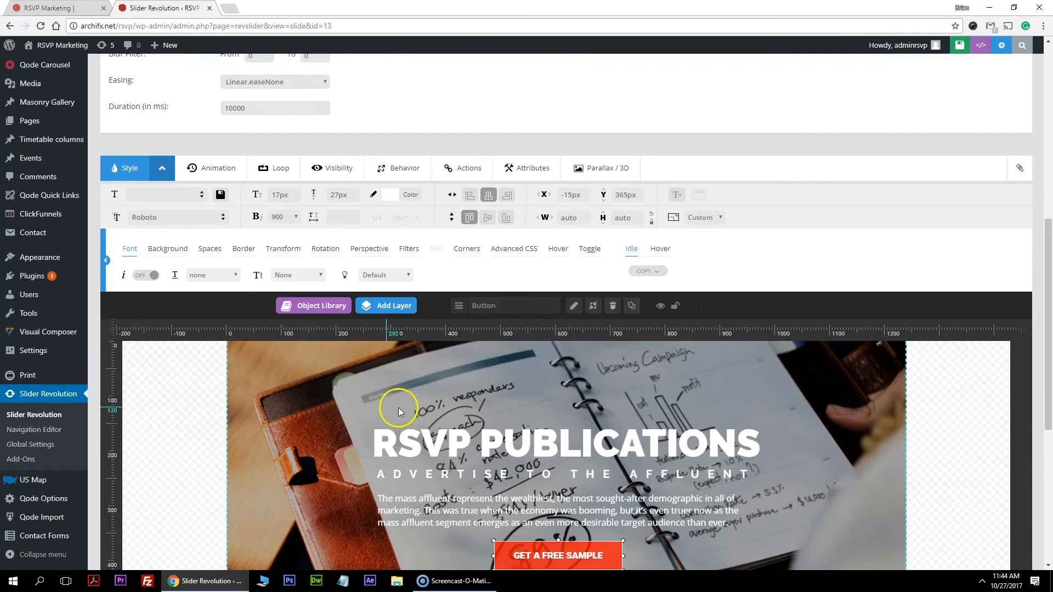
{"action": "left_click", "coordinate": [473, 502]}
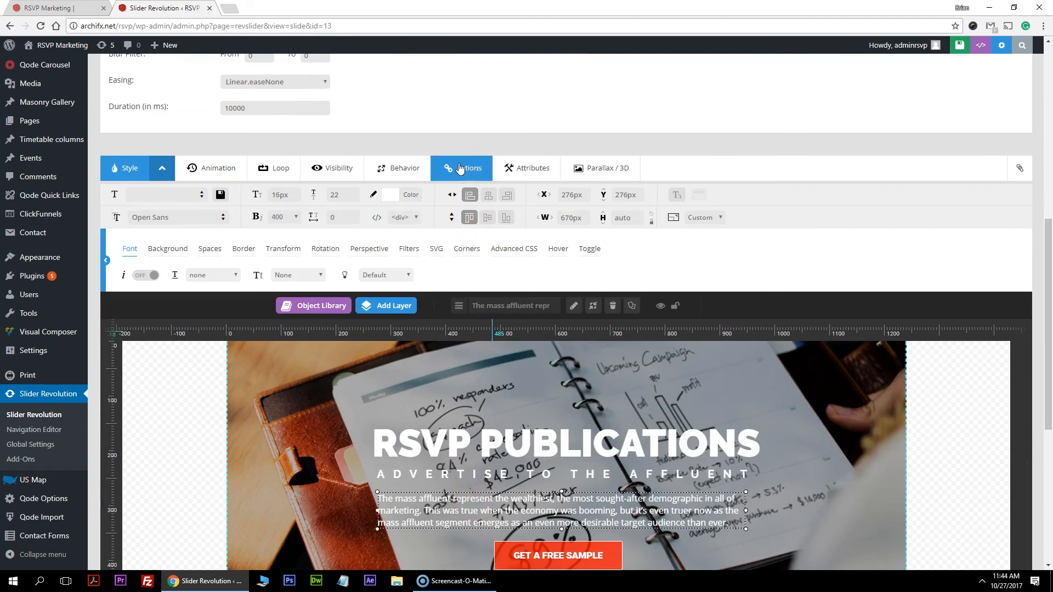
{"action": "left_click", "coordinate": [235, 248]}
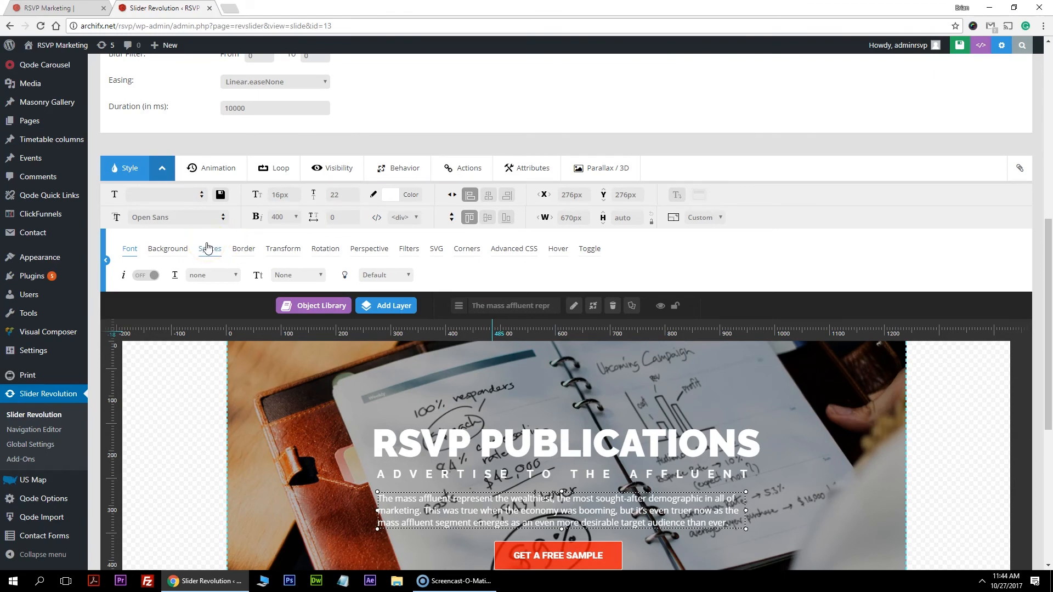
{"action": "left_click", "coordinate": [169, 252]}
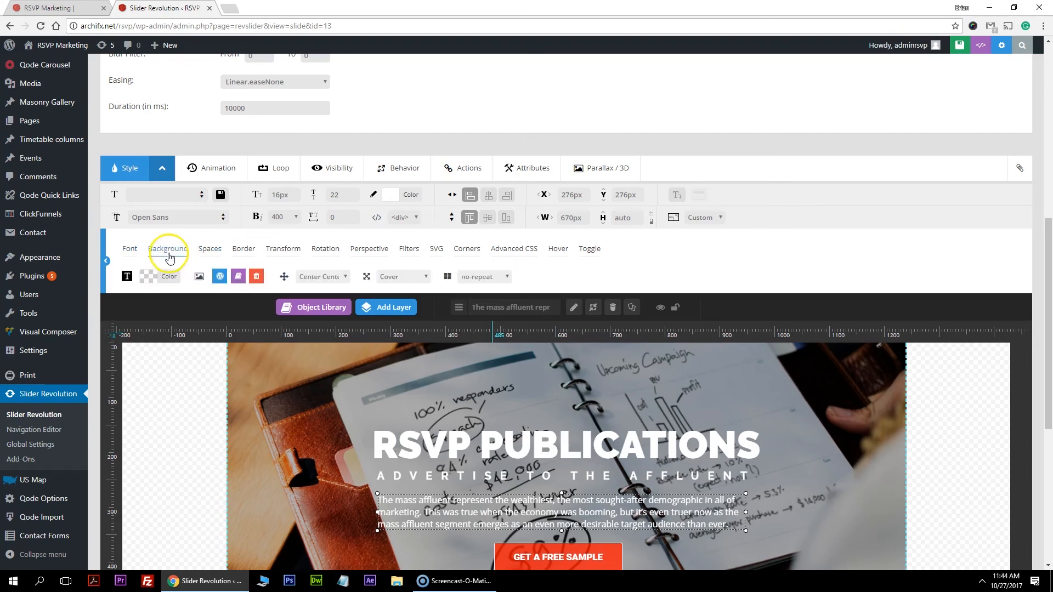
{"action": "left_click", "coordinate": [209, 249]}
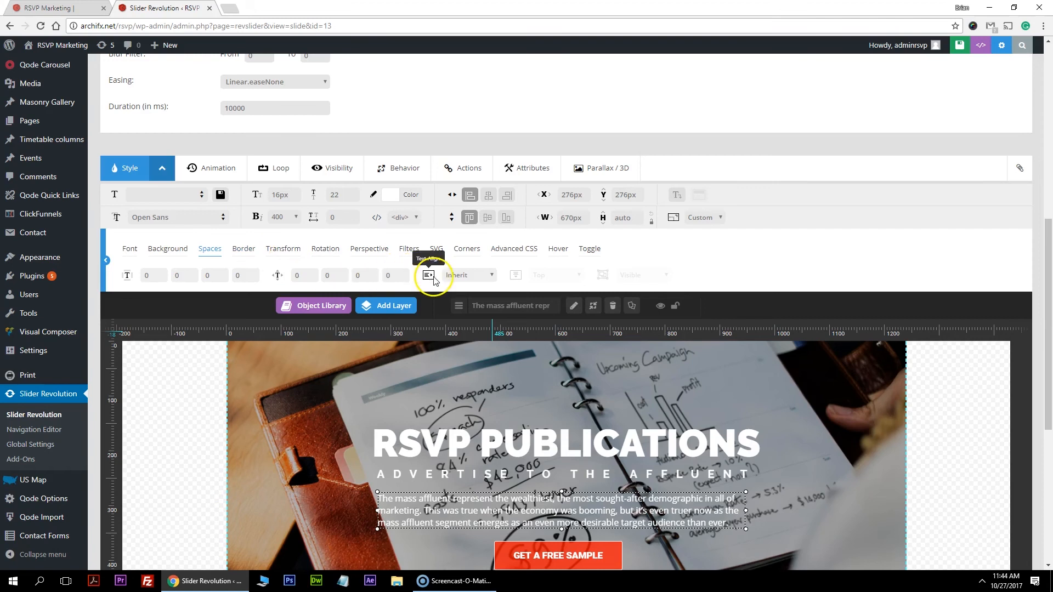
{"action": "scroll", "coordinate": [453, 395], "scroll_direction": "down", "scroll_amount": 2}
{"action": "scroll", "coordinate": [380, 322], "scroll_direction": "up", "scroll_amount": 5}
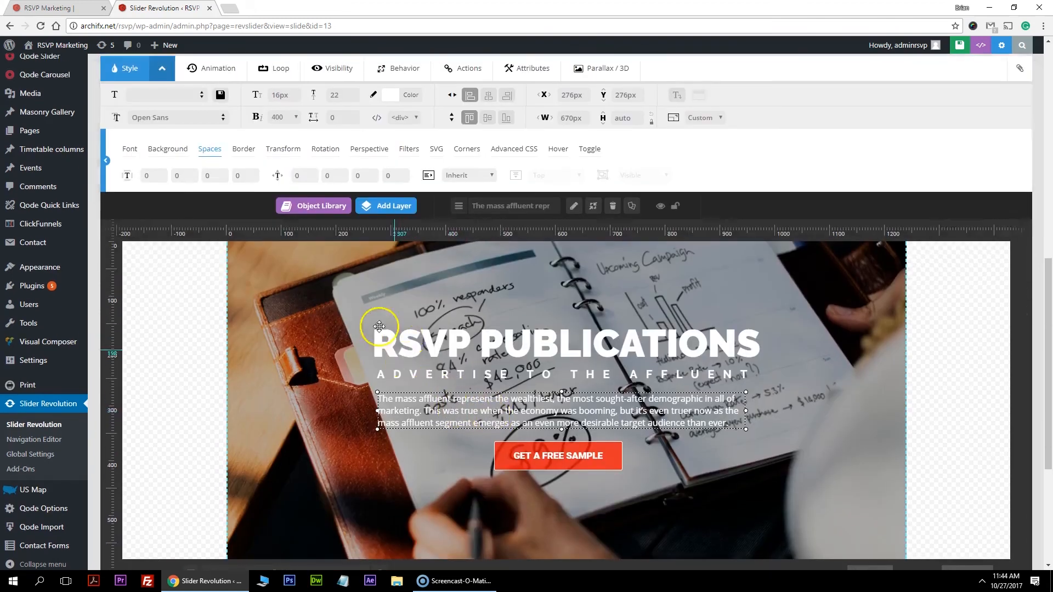
Step: Go back through the homepage slider to the RSVP Publications slide to inspect its paragraph alignment, and return to the editor
{"action": "left_click", "coordinate": [76, 9]}
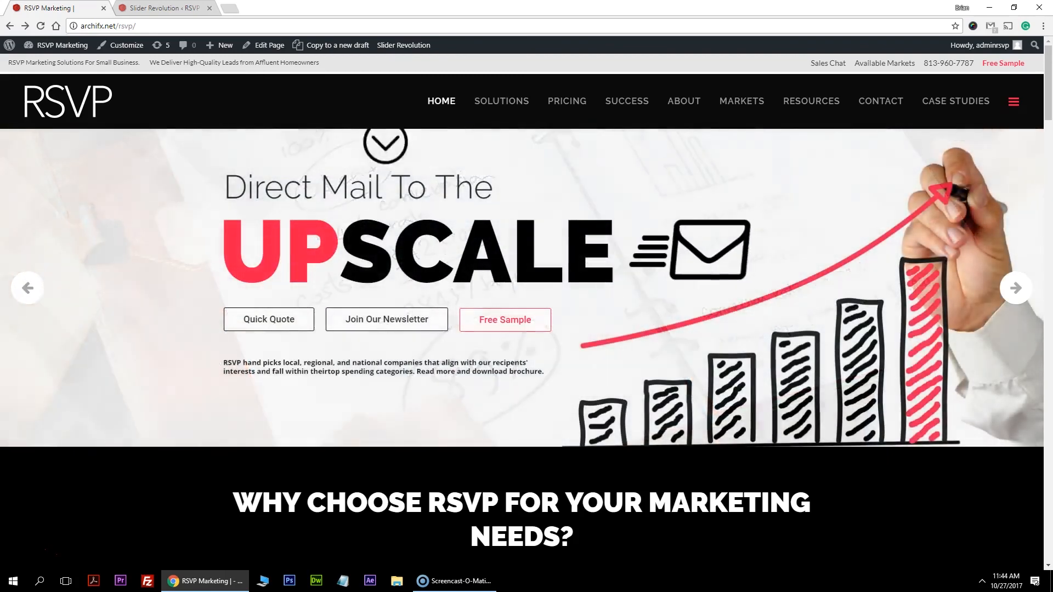
{"action": "left_click", "coordinate": [33, 294]}
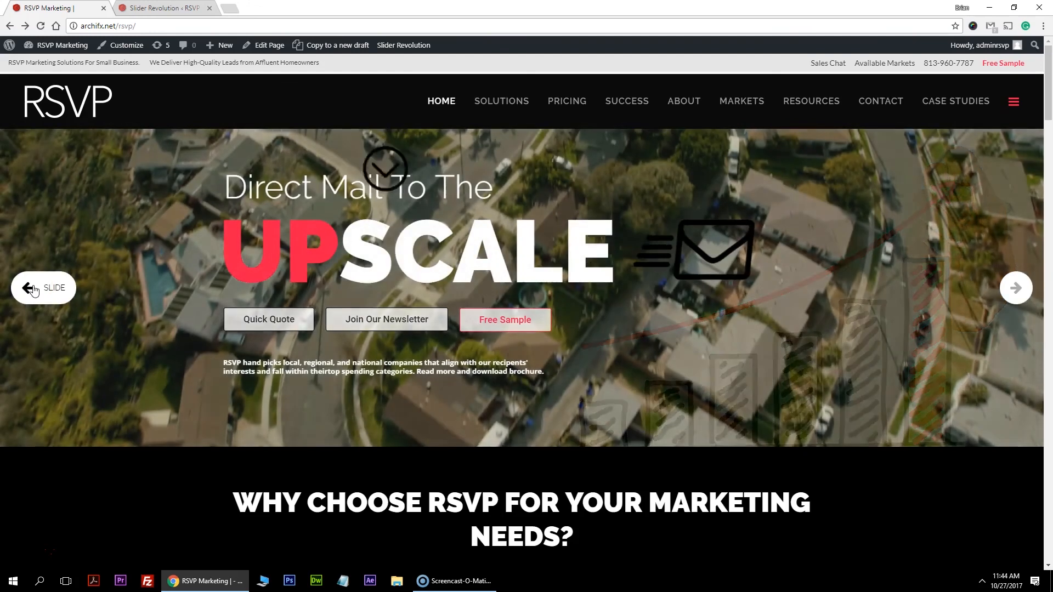
{"action": "left_click", "coordinate": [33, 290]}
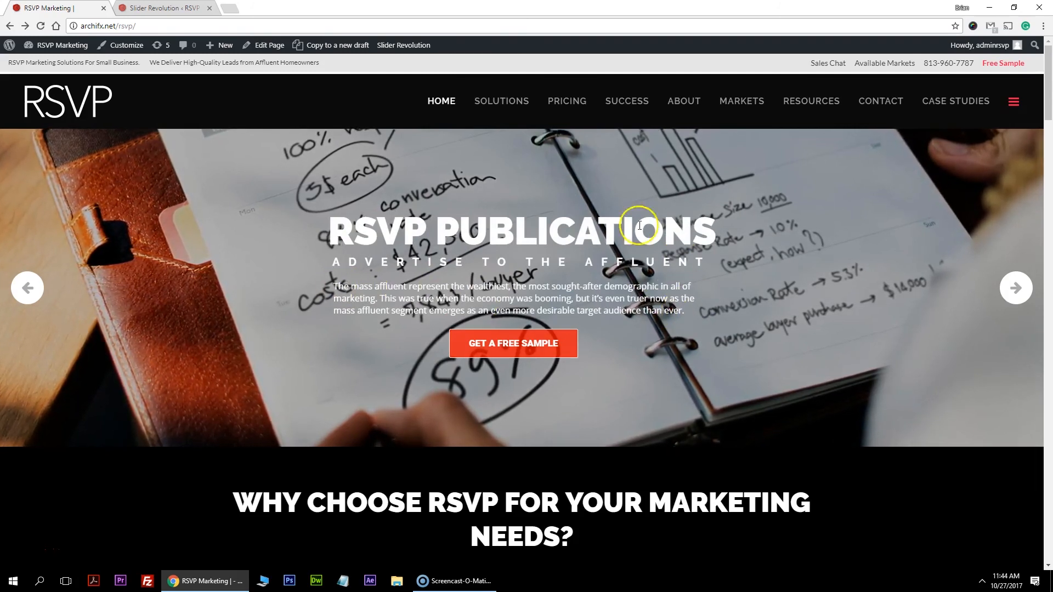
{"action": "key", "text": "ctrl+Tab"}
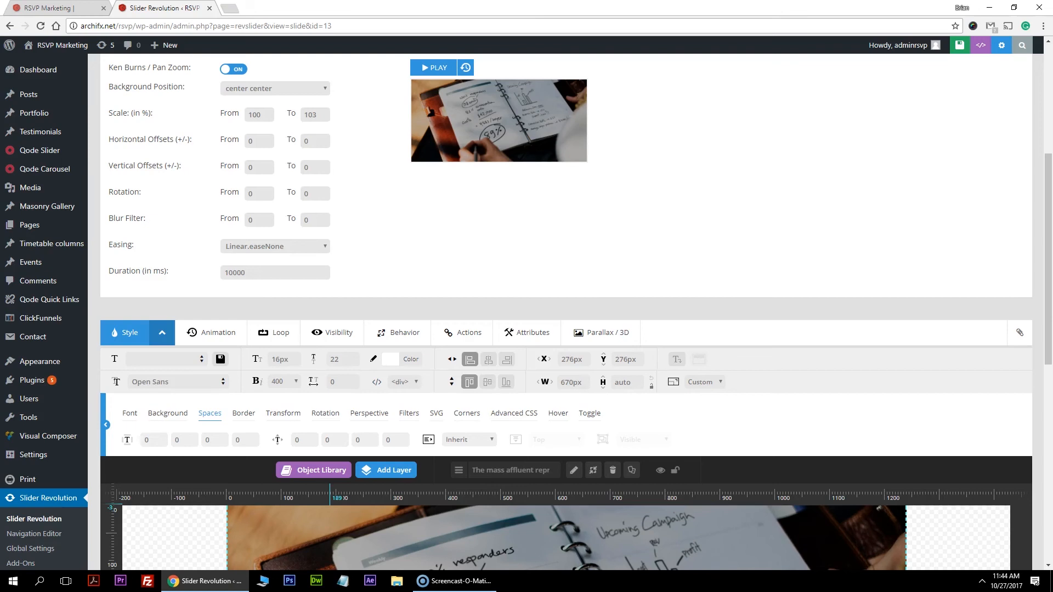
Step: Set the description paragraph's text alignment to Center, deselect the layer, and save the slide
{"action": "scroll", "coordinate": [522, 258], "scroll_direction": "down", "scroll_amount": 3}
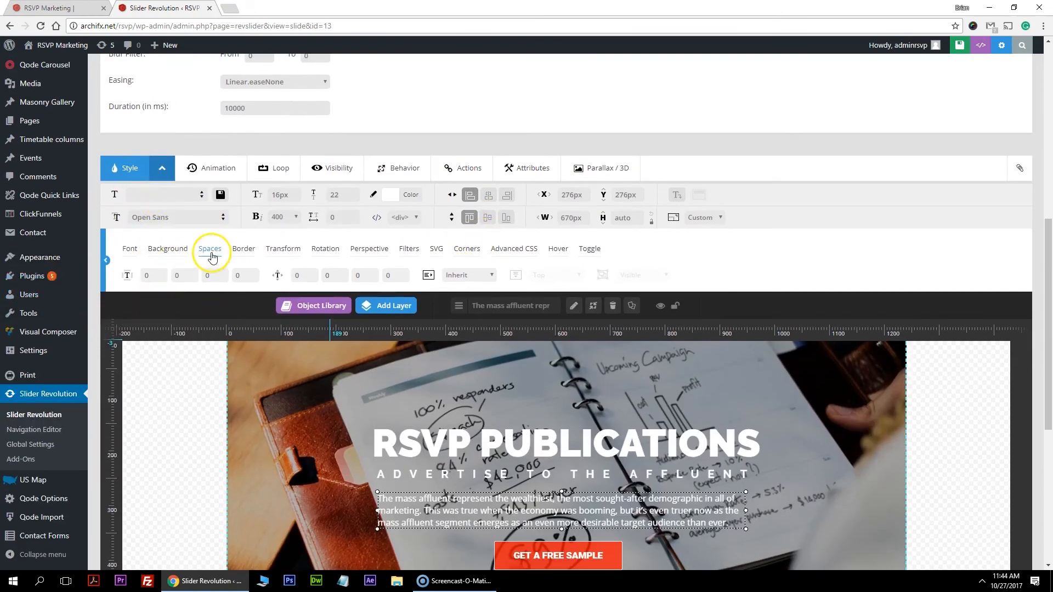
{"action": "scroll", "coordinate": [415, 416], "scroll_direction": "down", "scroll_amount": 1}
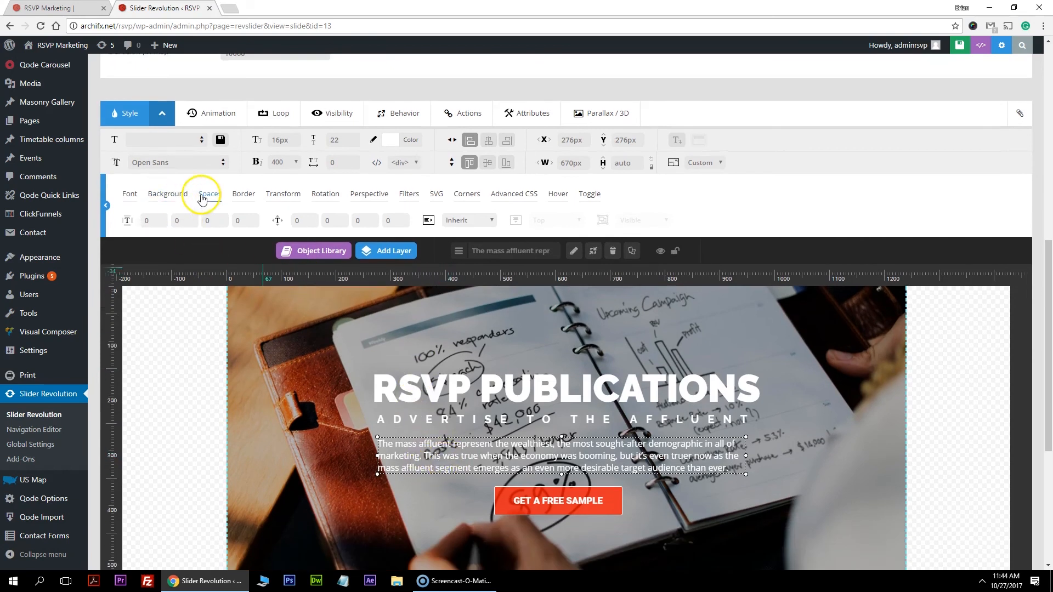
{"action": "left_click", "coordinate": [453, 220]}
{"action": "left_click", "coordinate": [459, 243]}
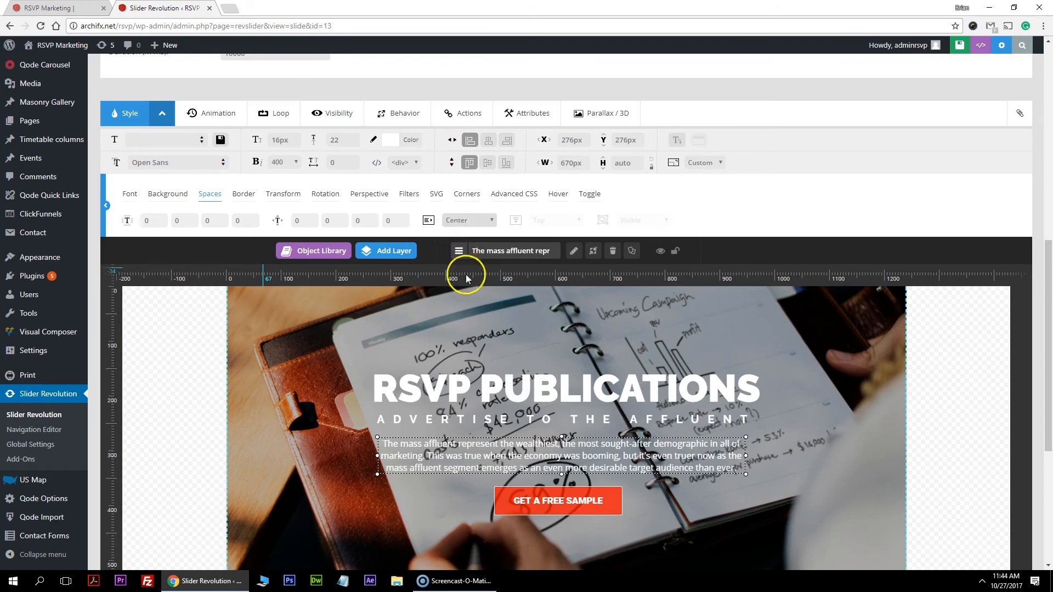
{"action": "left_click", "coordinate": [669, 513]}
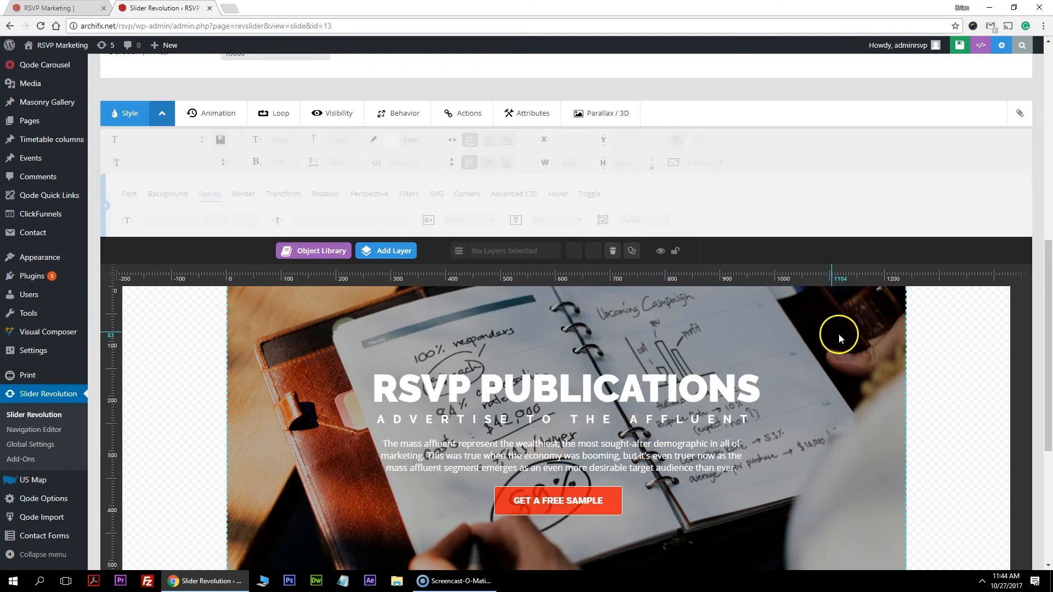
{"action": "scroll", "coordinate": [700, 521], "scroll_direction": "down", "scroll_amount": 1}
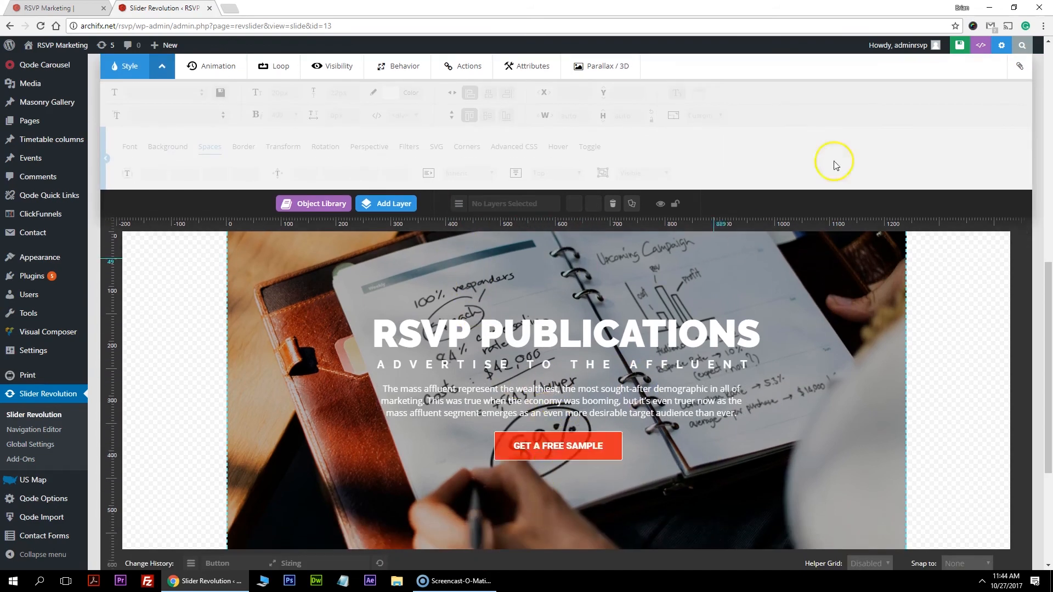
{"action": "left_click", "coordinate": [941, 46]}
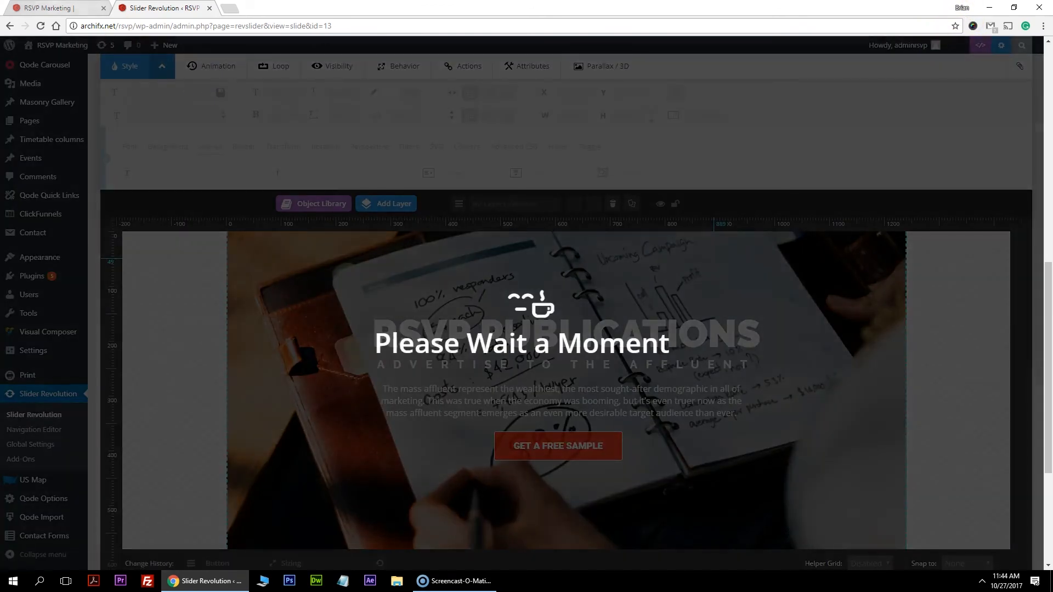
Step: Reload the RSVP homepage to check the paragraph's alignment on the slide, and return to the slide editor
{"action": "left_click", "coordinate": [52, 8]}
{"action": "left_click", "coordinate": [40, 26]}
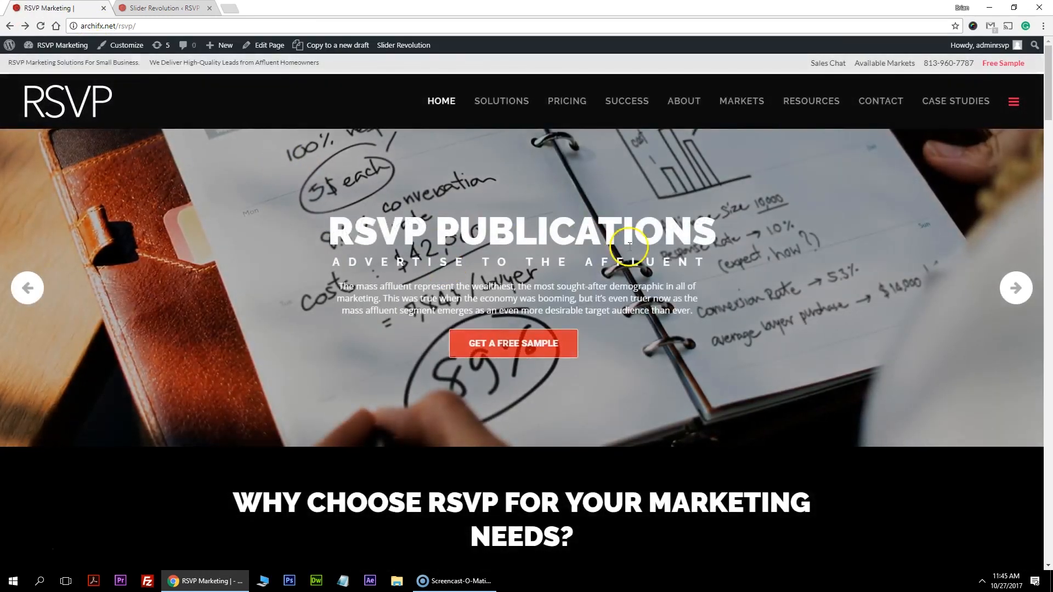
{"action": "key", "text": "ctrl+Tab"}
Step: Select the RSVP PUBLICATIONS heading layer and set its start animation template to LettersFlyInFromTop
{"action": "left_click", "coordinate": [444, 333]}
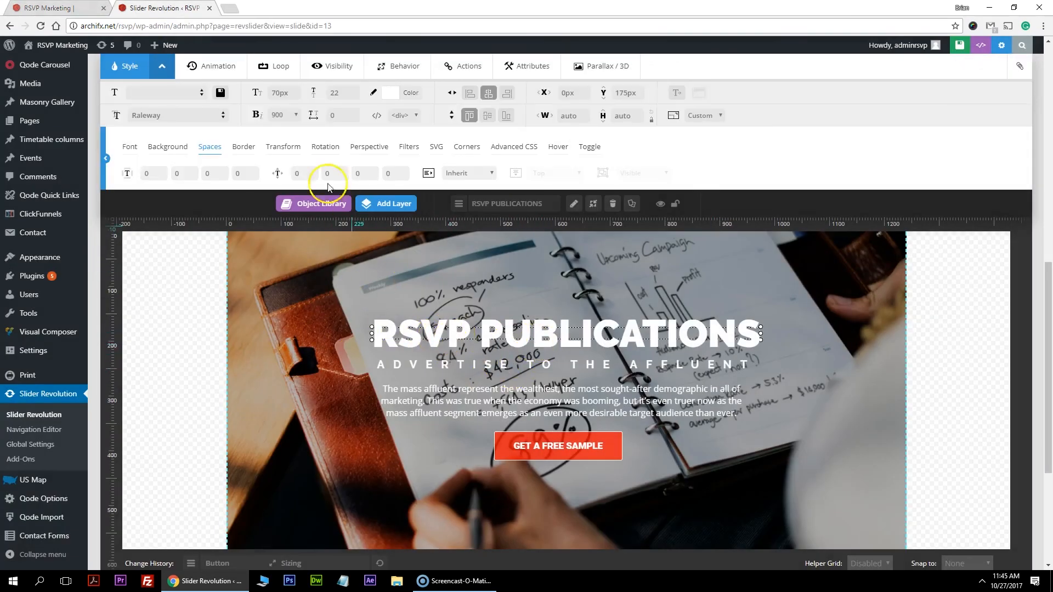
{"action": "left_click", "coordinate": [206, 73]}
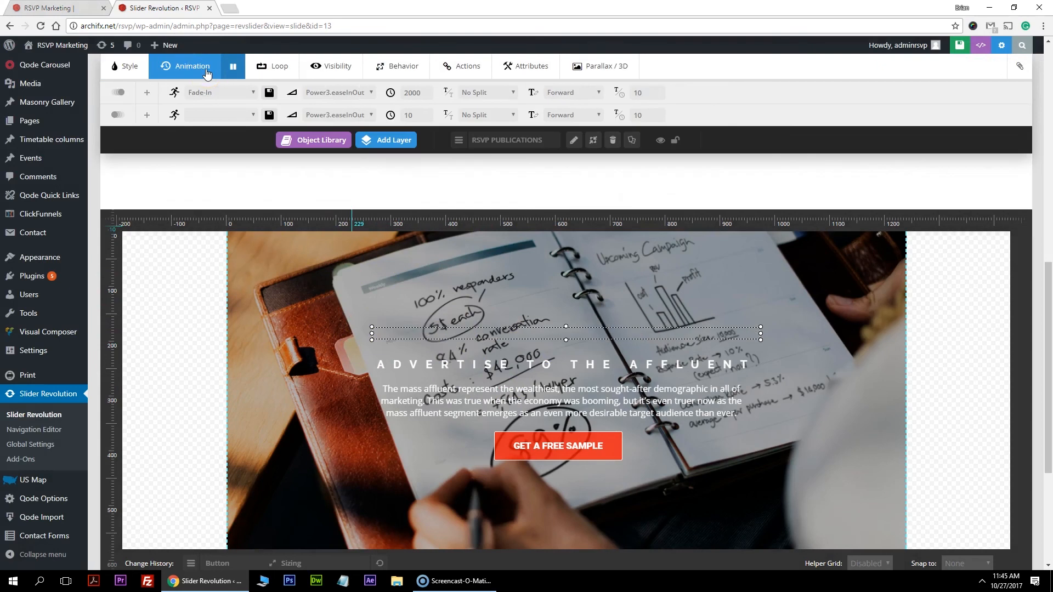
{"action": "left_click", "coordinate": [253, 94]}
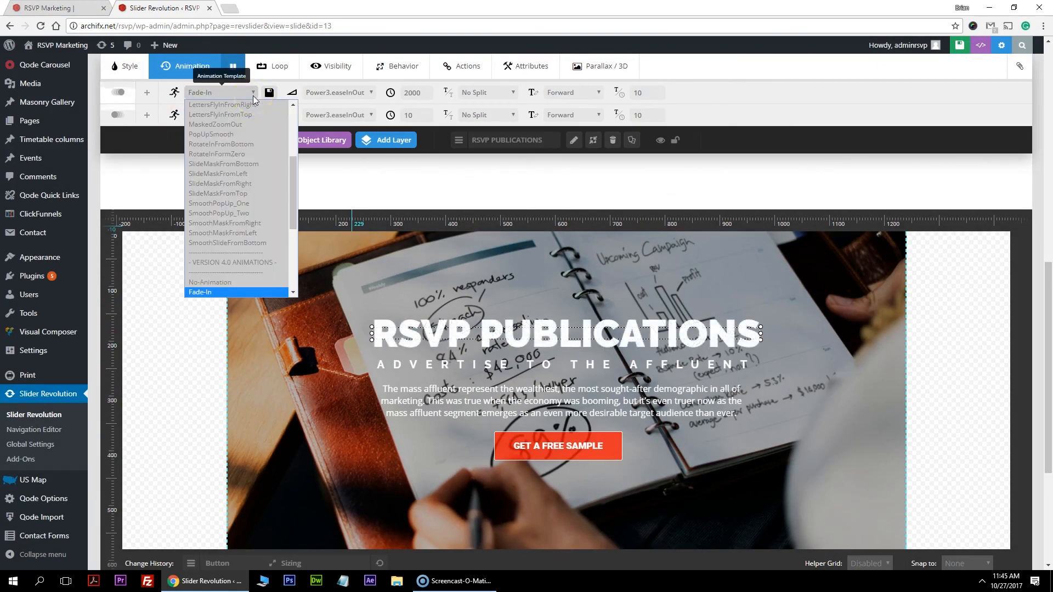
{"action": "left_click", "coordinate": [254, 104]}
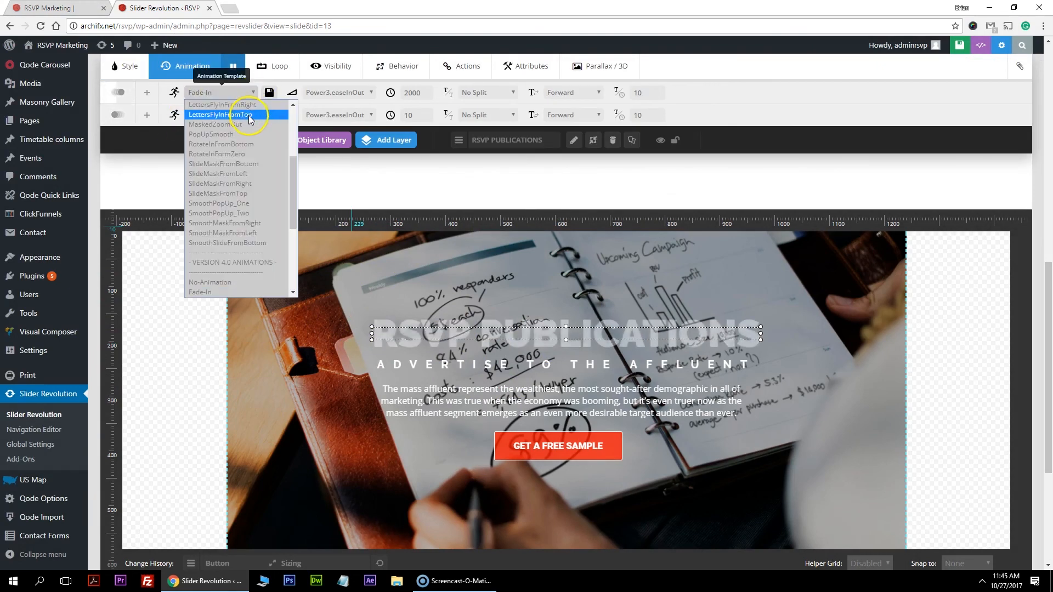
{"action": "left_click", "coordinate": [253, 105]}
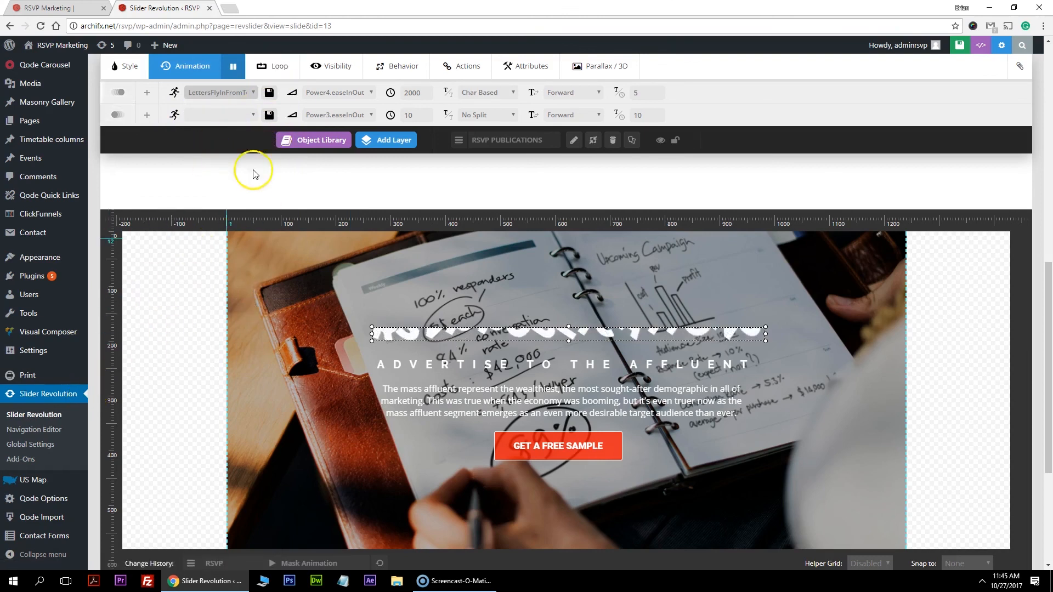
Step: Make the RSVP PUBLICATIONS heading's layer box taller and shift it slightly upward above the subtitle
{"action": "left_click_drag", "start_coordinate": [569, 327], "coordinate": [573, 310]}
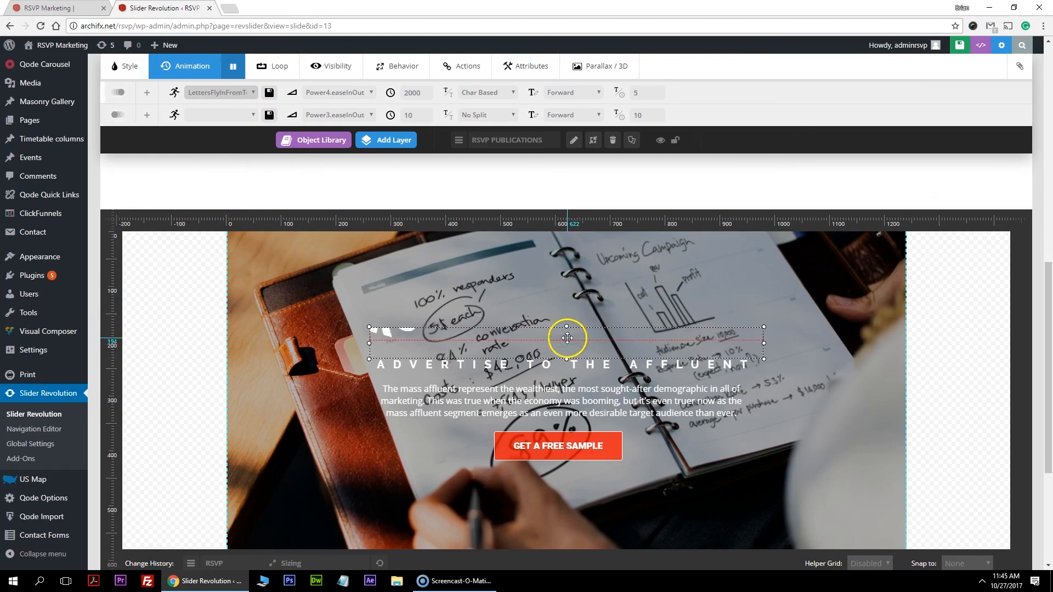
{"action": "left_click_drag", "start_coordinate": [521, 339], "coordinate": [522, 329]}
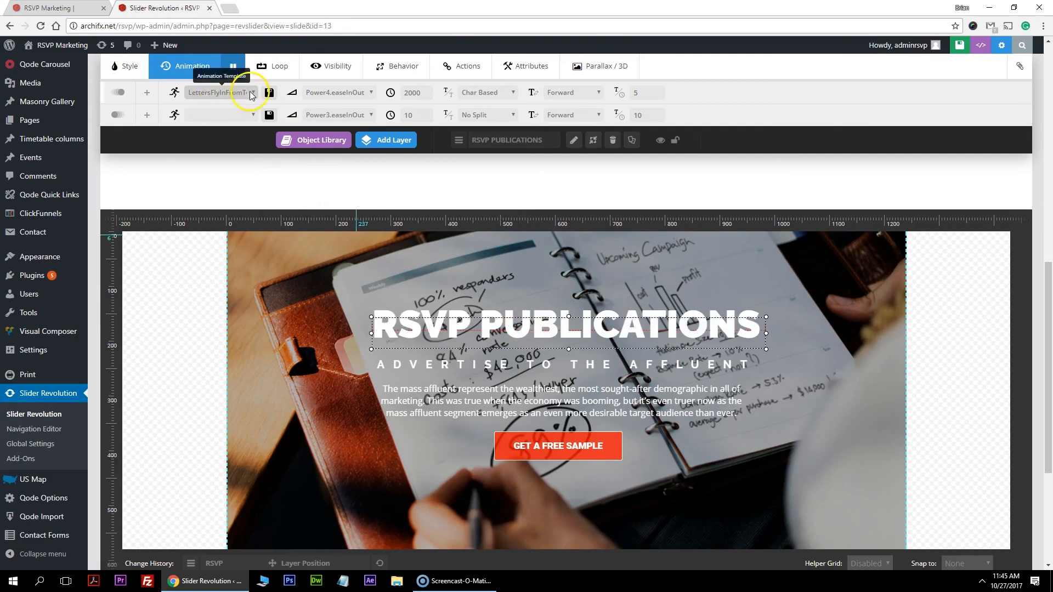
Step: Change the RSVP PUBLICATIONS heading's start animation template to Short-from-Top
{"action": "left_click", "coordinate": [222, 92]}
{"action": "scroll", "coordinate": [247, 231], "scroll_direction": "down", "scroll_amount": 5}
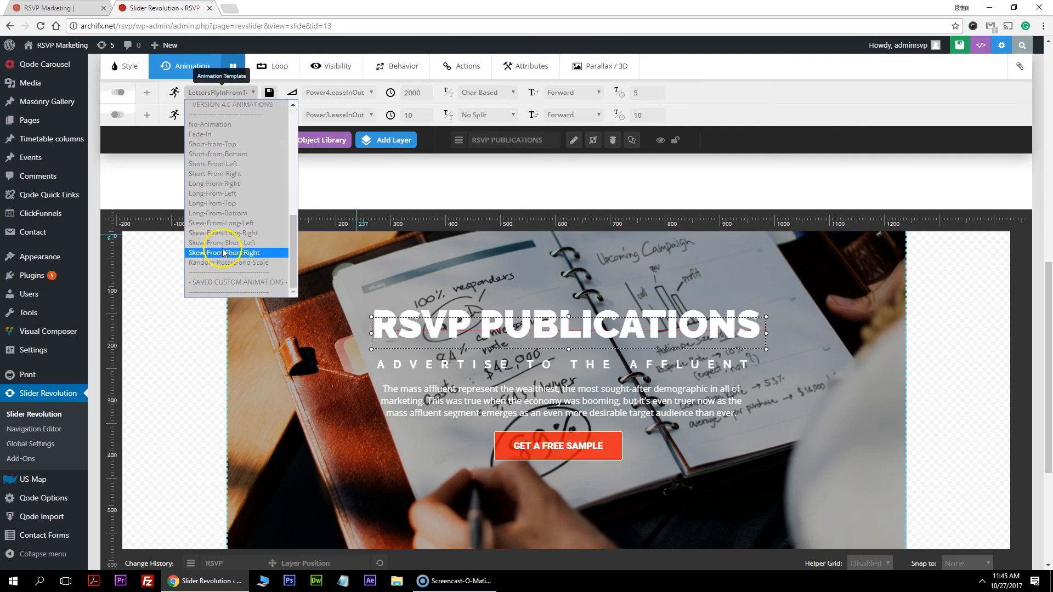
{"action": "left_click", "coordinate": [245, 144]}
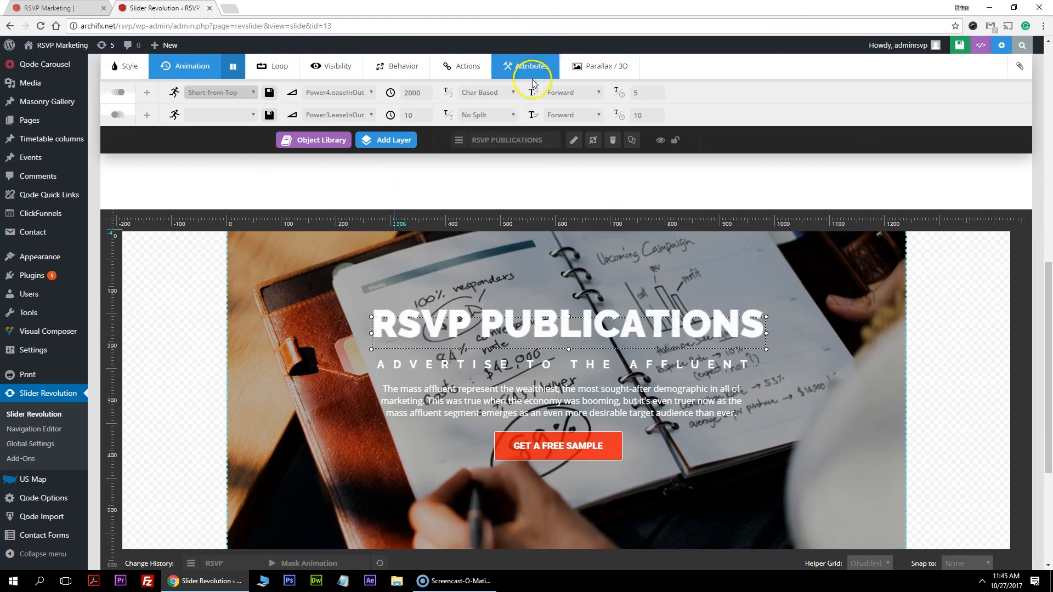
Step: Return to the heading's style settings and align the layer to the horizontal center of the slide
{"action": "left_click", "coordinate": [377, 69]}
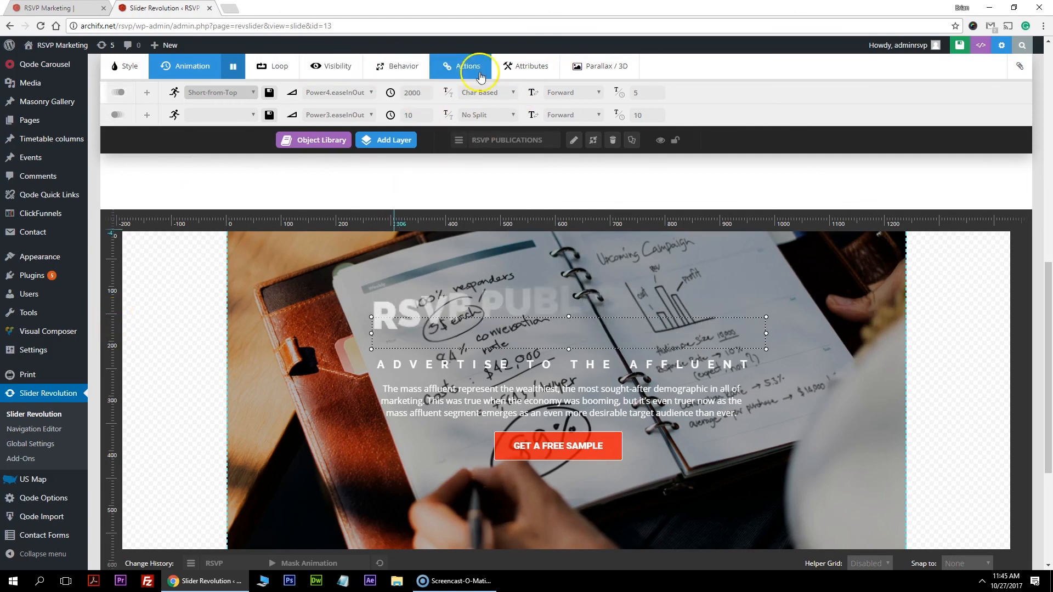
{"action": "left_click", "coordinate": [127, 66]}
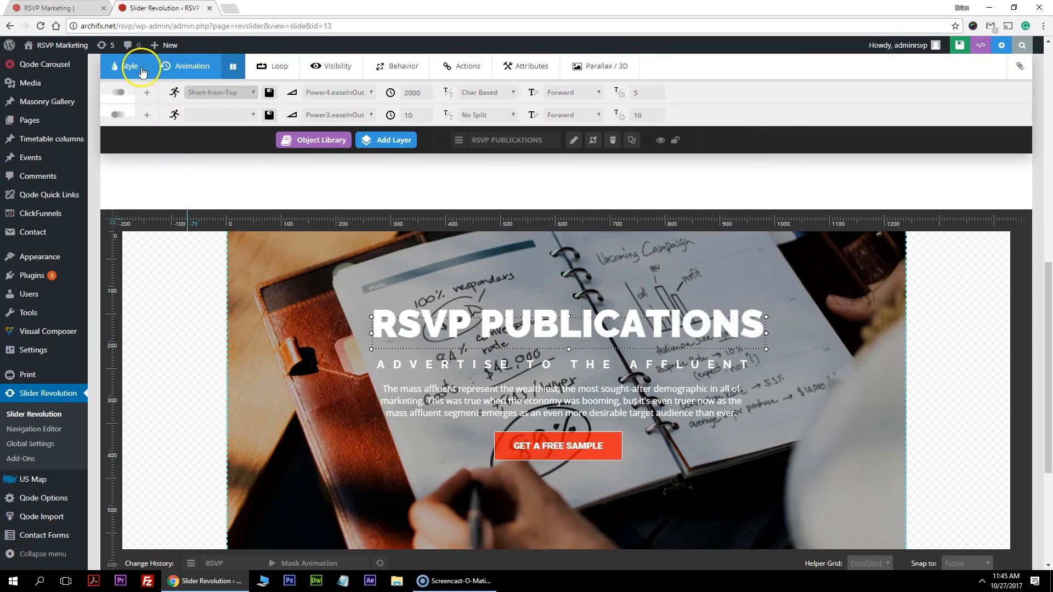
{"action": "left_click", "coordinate": [487, 95]}
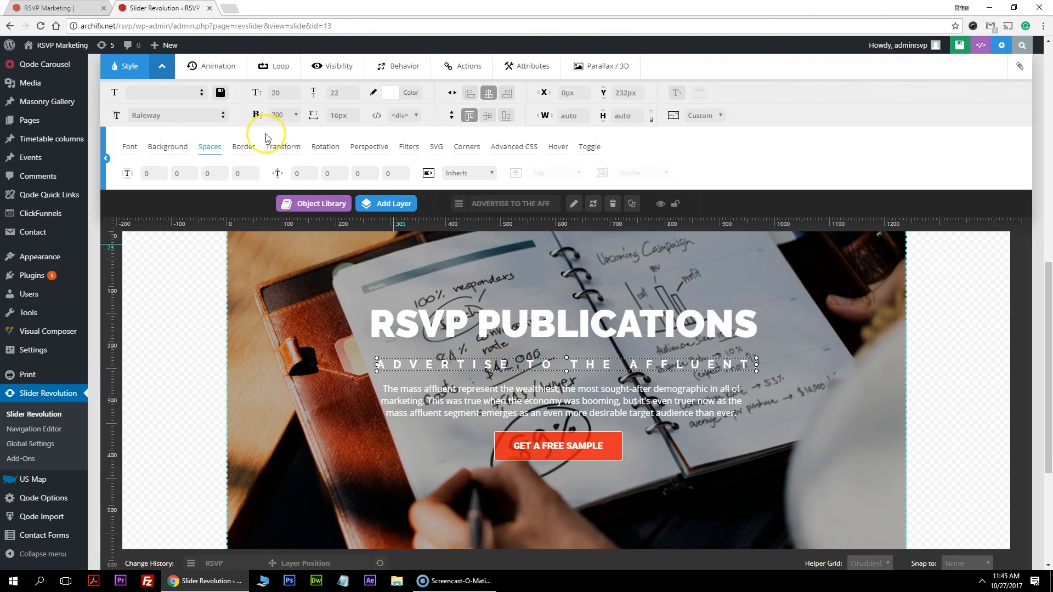
Step: Set the start animation template of the ADVERTISE TO THE AFFLUENT subtitle layer to Long-From-Left
{"action": "left_click", "coordinate": [209, 66]}
{"action": "left_click", "coordinate": [254, 94]}
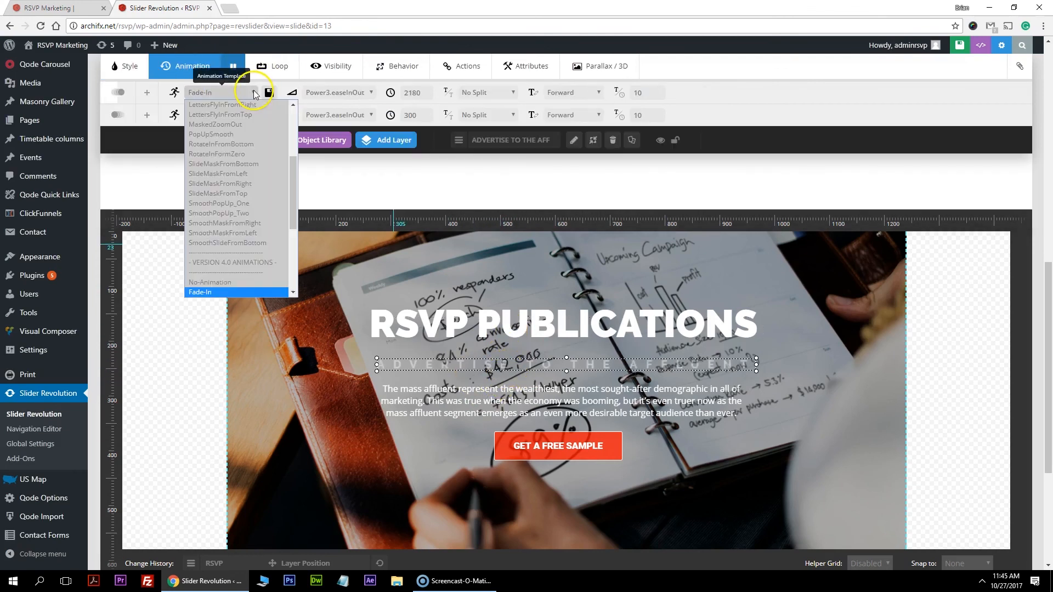
{"action": "scroll", "coordinate": [257, 255], "scroll_direction": "down", "scroll_amount": 3}
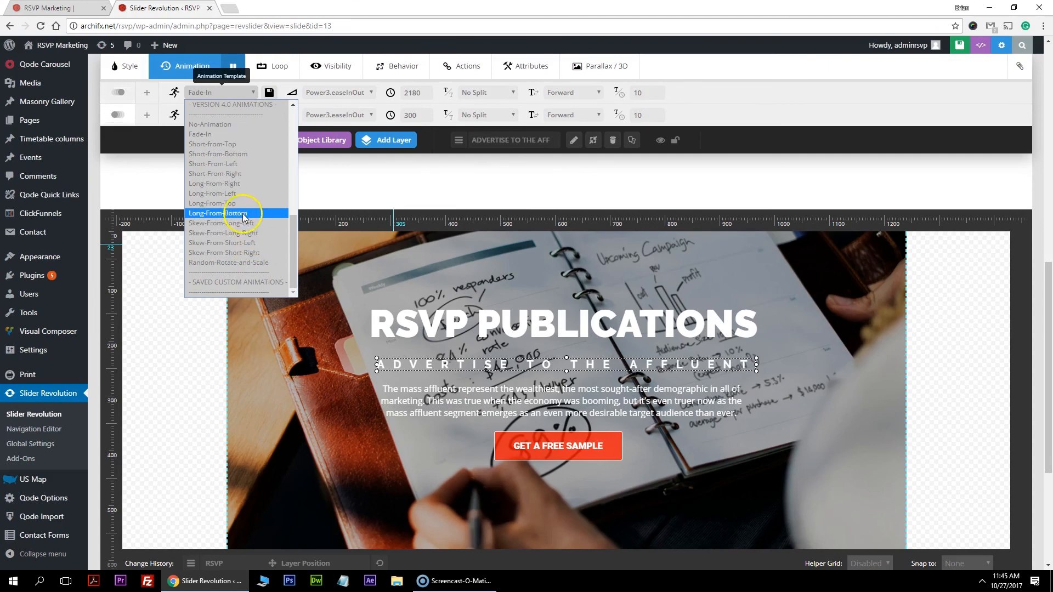
{"action": "left_click", "coordinate": [245, 198]}
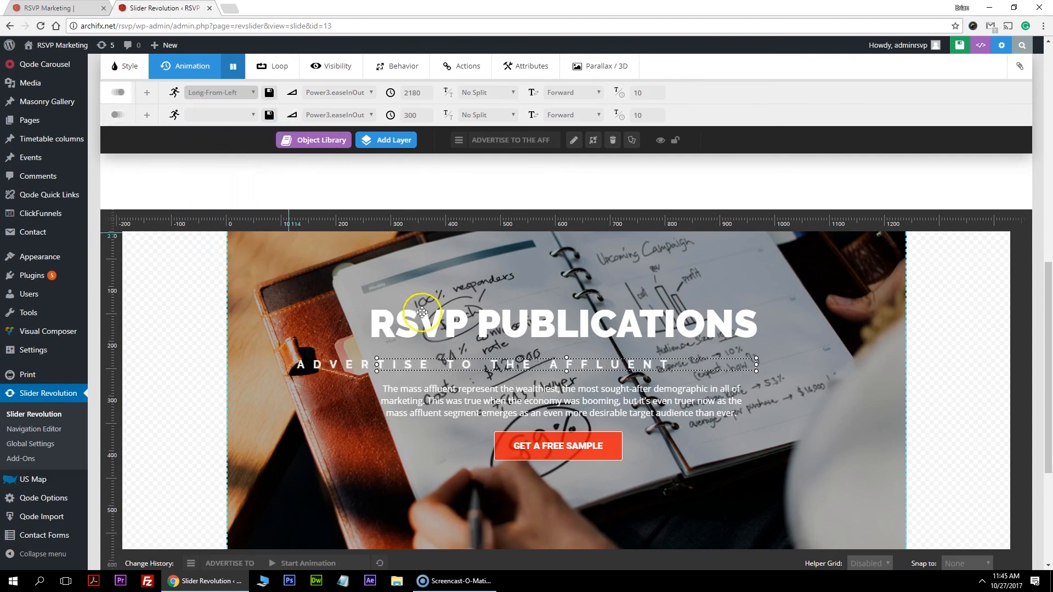
Step: Select the description paragraph layer and set its start animation template to Long-From-Bottom
{"action": "left_click", "coordinate": [564, 387]}
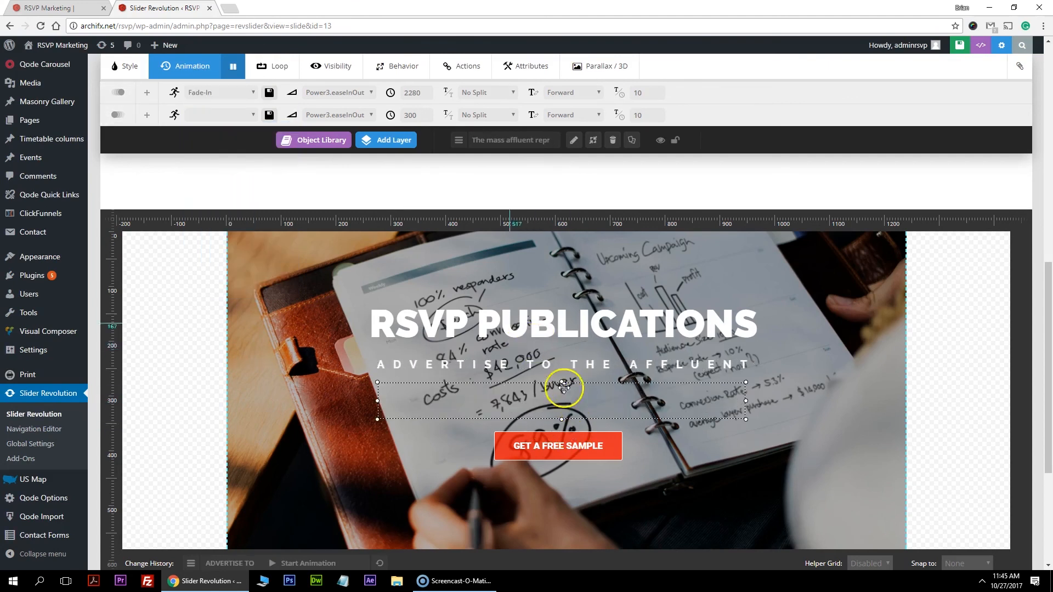
{"action": "left_click", "coordinate": [237, 92]}
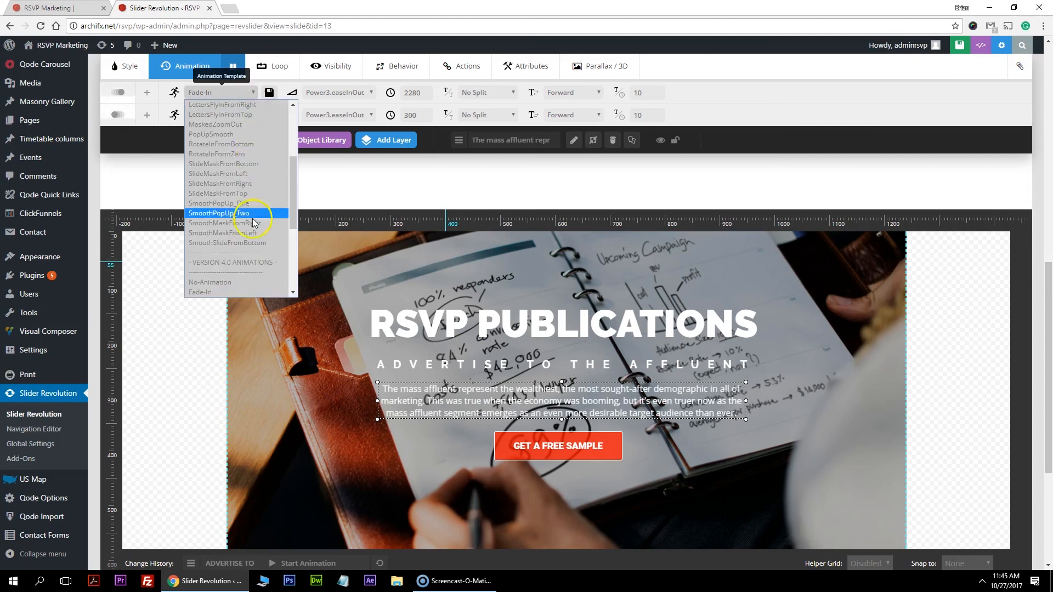
{"action": "scroll", "coordinate": [236, 225], "scroll_direction": "up", "scroll_amount": 3}
{"action": "left_click", "coordinate": [214, 215]}
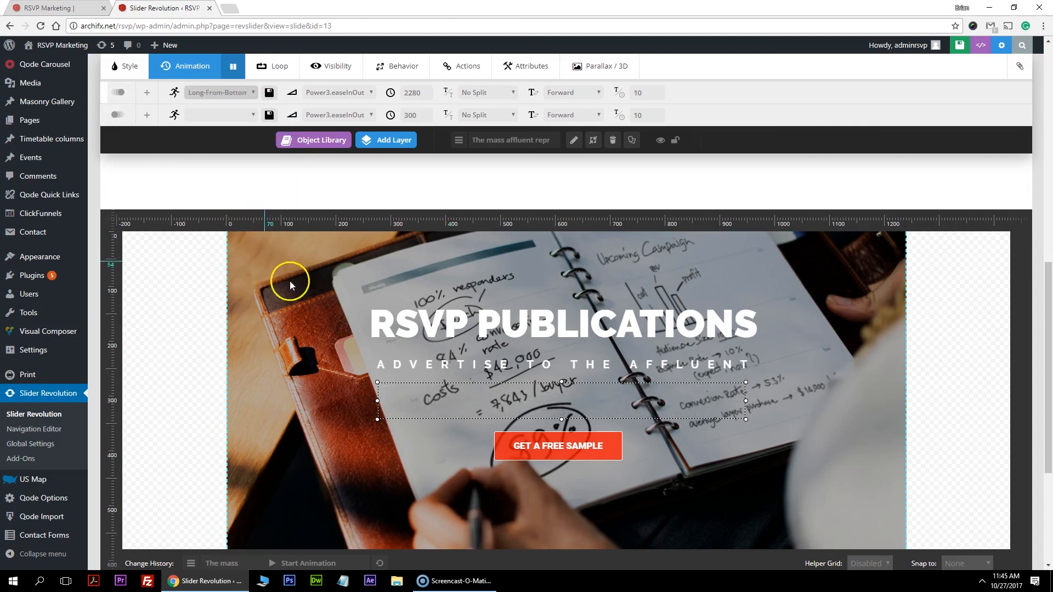
Step: Set the GET A FREE SAMPLE button's start animation template to Short-from-Bottom and save the slide
{"action": "left_click", "coordinate": [525, 442]}
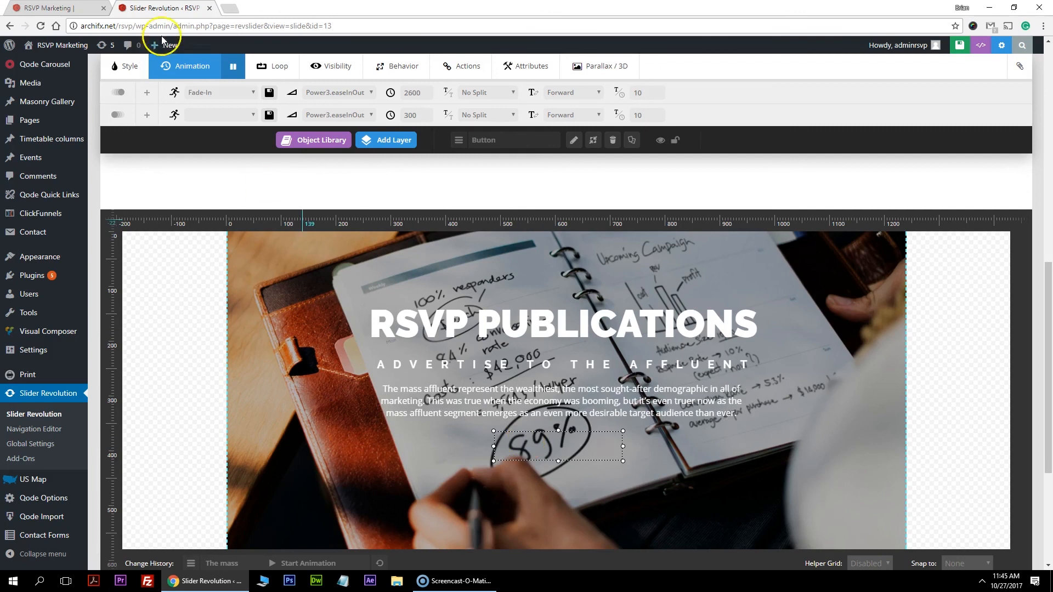
{"action": "left_click", "coordinate": [248, 92]}
{"action": "scroll", "coordinate": [247, 219], "scroll_direction": "down", "scroll_amount": 3}
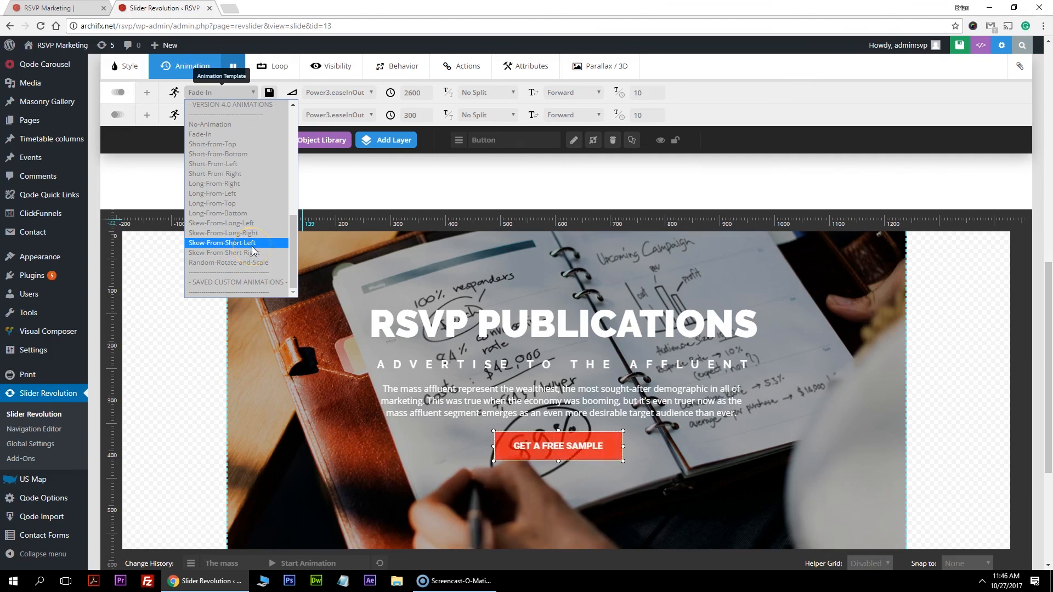
{"action": "left_click", "coordinate": [250, 155]}
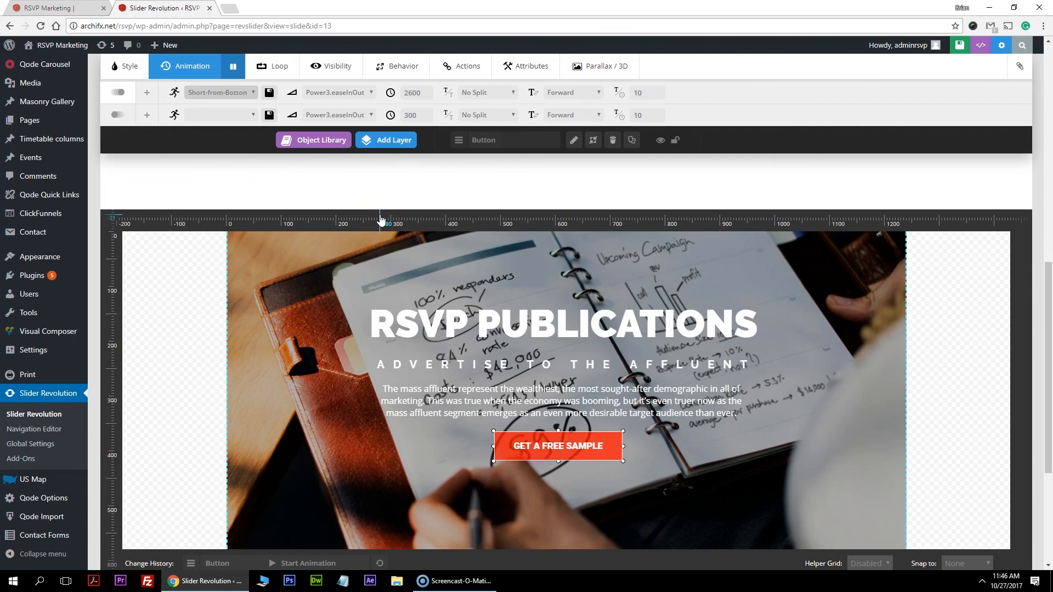
{"action": "left_click", "coordinate": [960, 45]}
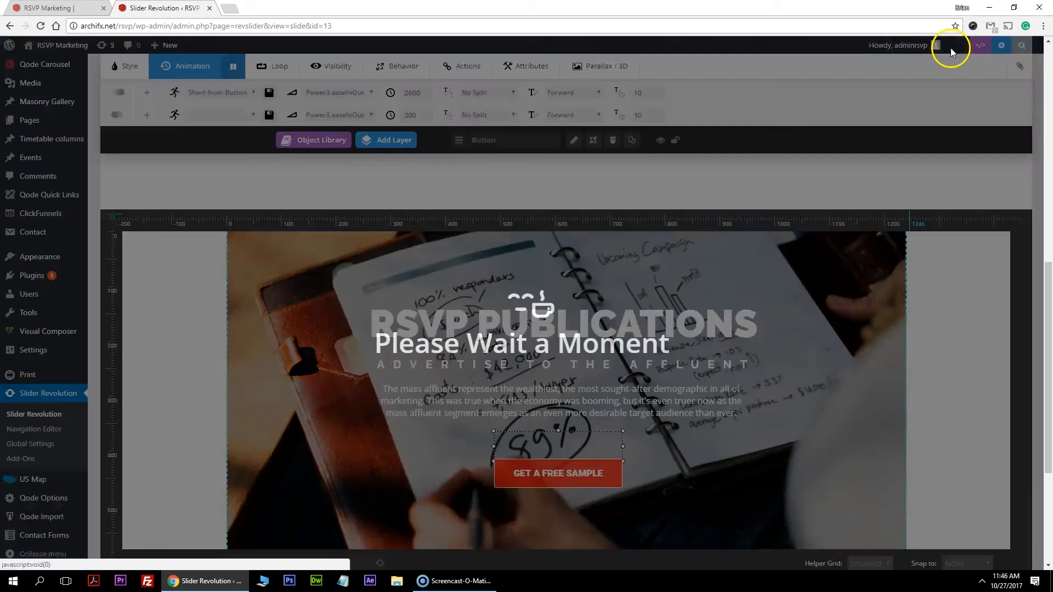
Step: Reload the RSVP homepage and go back to the RSVP Publications slide to check its layer animations
{"action": "left_click", "coordinate": [50, 8]}
{"action": "left_click", "coordinate": [41, 26]}
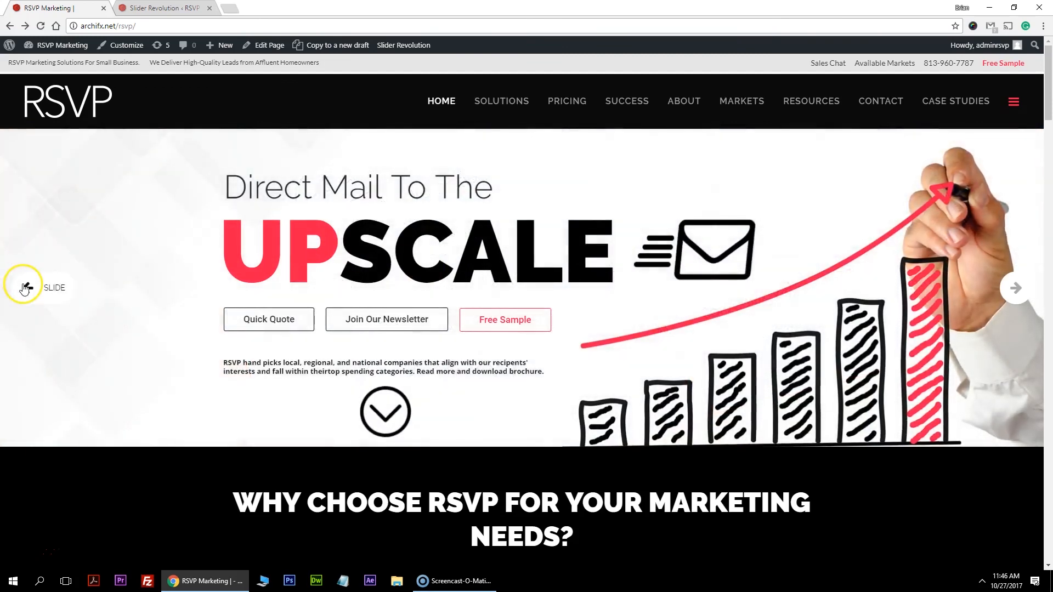
{"action": "left_click", "coordinate": [24, 288]}
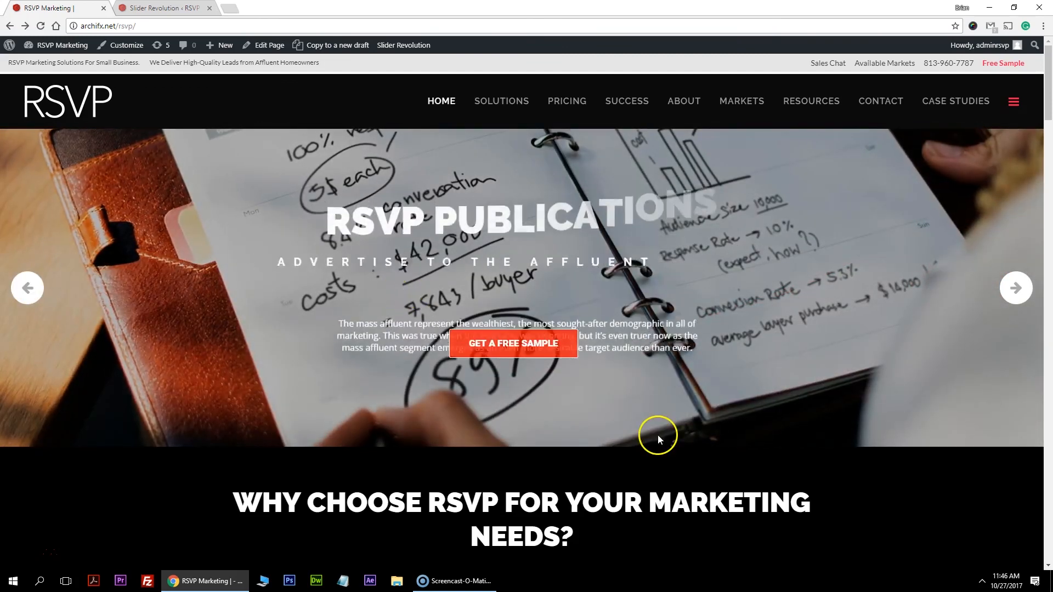